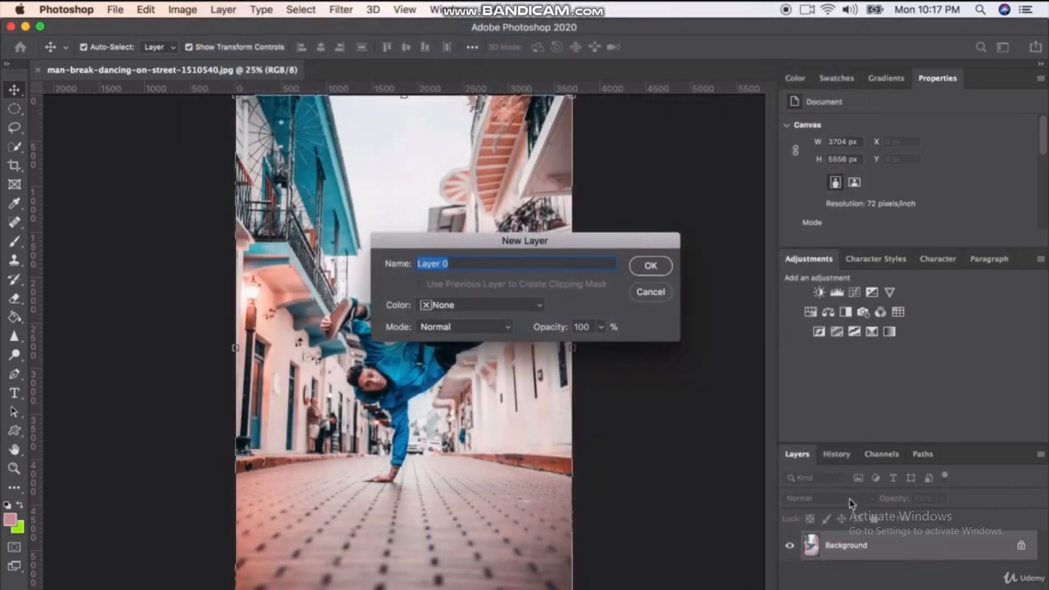
Convert the locked background into a regular layer named Layer 0 and change the image mode to Grayscale, discarding the color information.
{"action": "key", "text": "Return"}
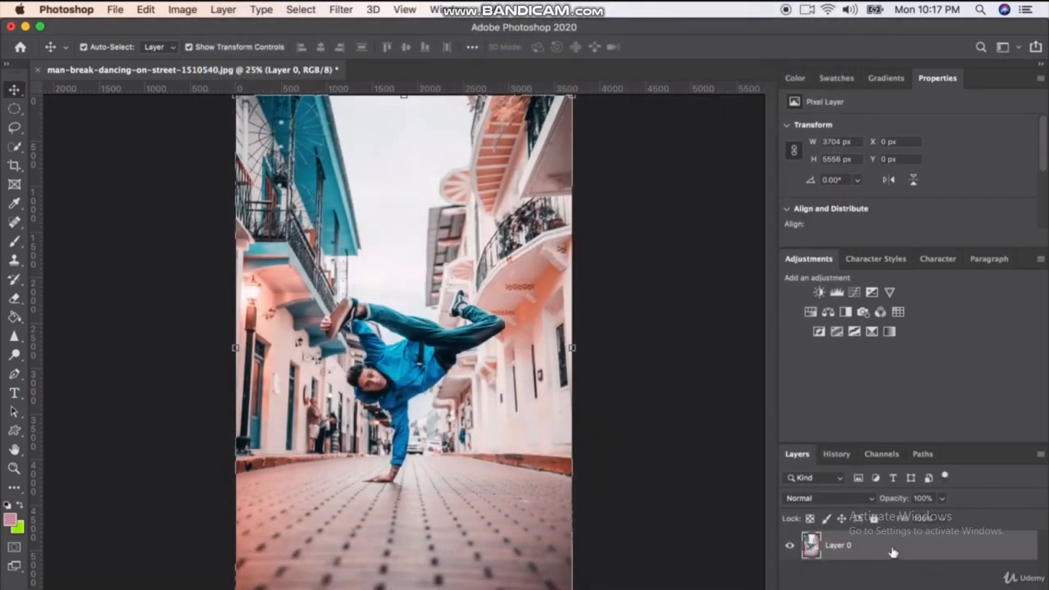
{"action": "left_click", "coordinate": [180, 11]}
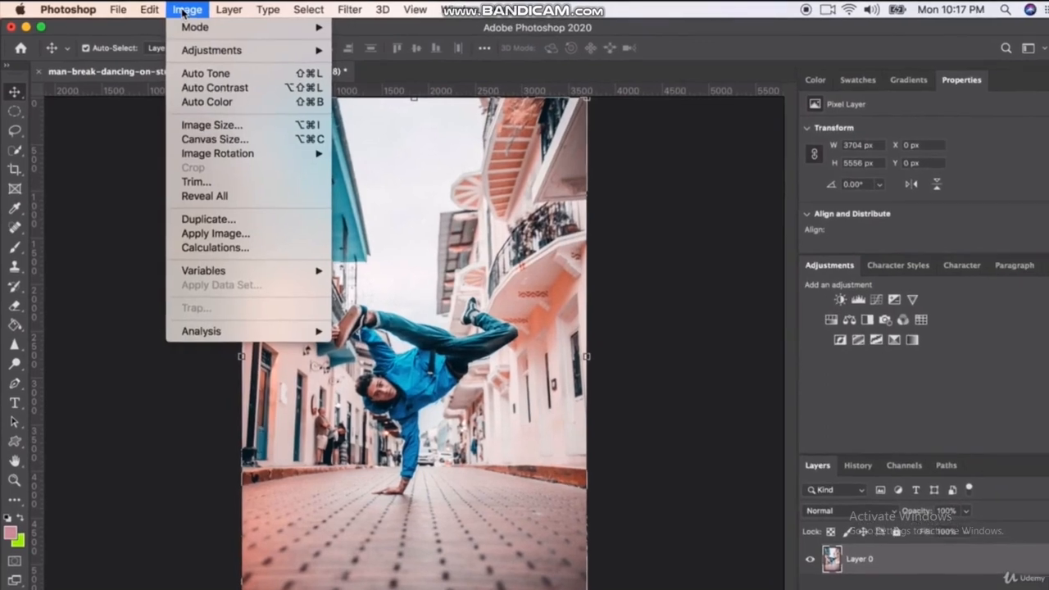
{"action": "mouse_move", "coordinate": [304, 31]}
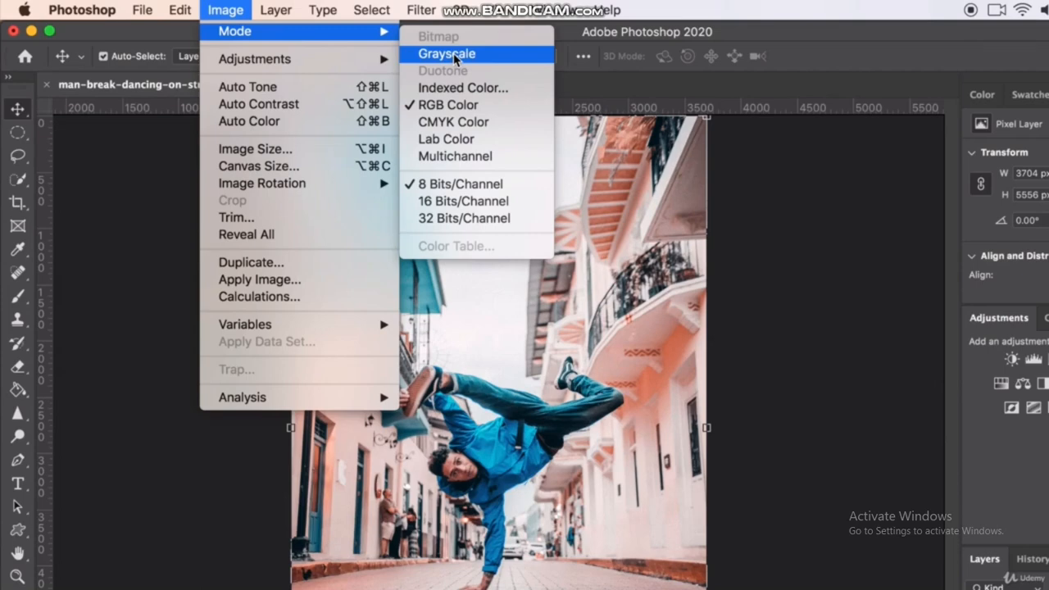
{"action": "left_click", "coordinate": [456, 57]}
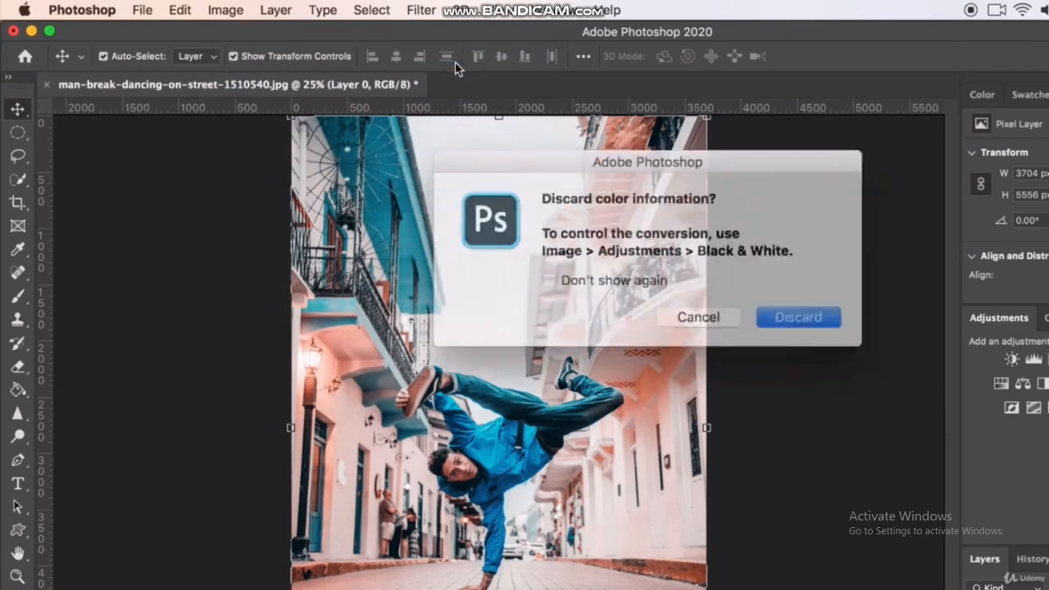
{"action": "left_click", "coordinate": [779, 311]}
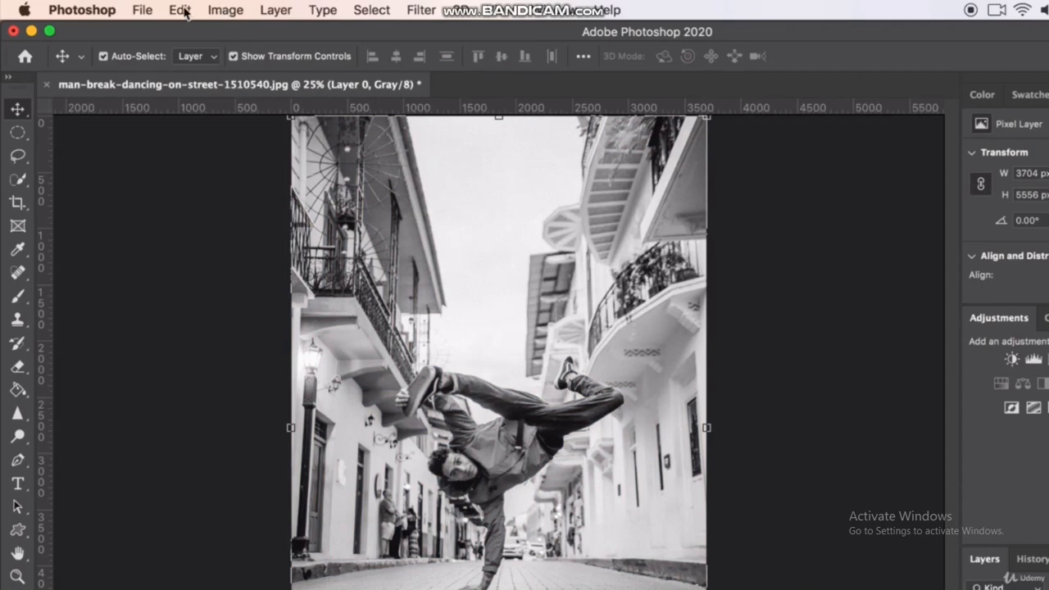
Start converting the grayscale street photo to Duotone mode and set the duotone type to Monotone.
{"action": "left_click", "coordinate": [223, 10]}
{"action": "mouse_move", "coordinate": [223, 31]}
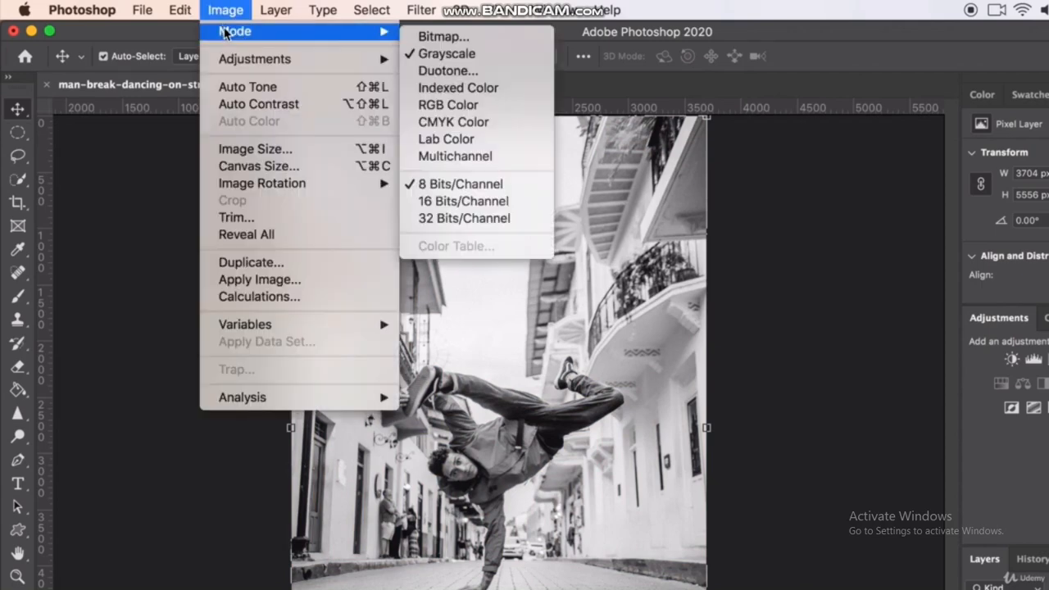
{"action": "left_click", "coordinate": [443, 74]}
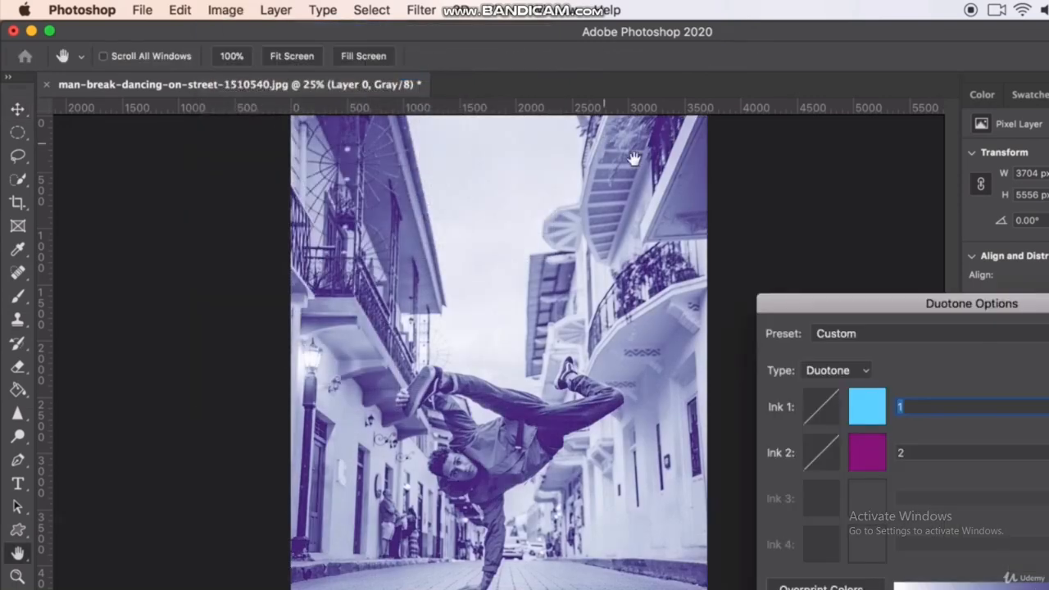
{"action": "left_click_drag", "start_coordinate": [795, 302], "coordinate": [763, 241]}
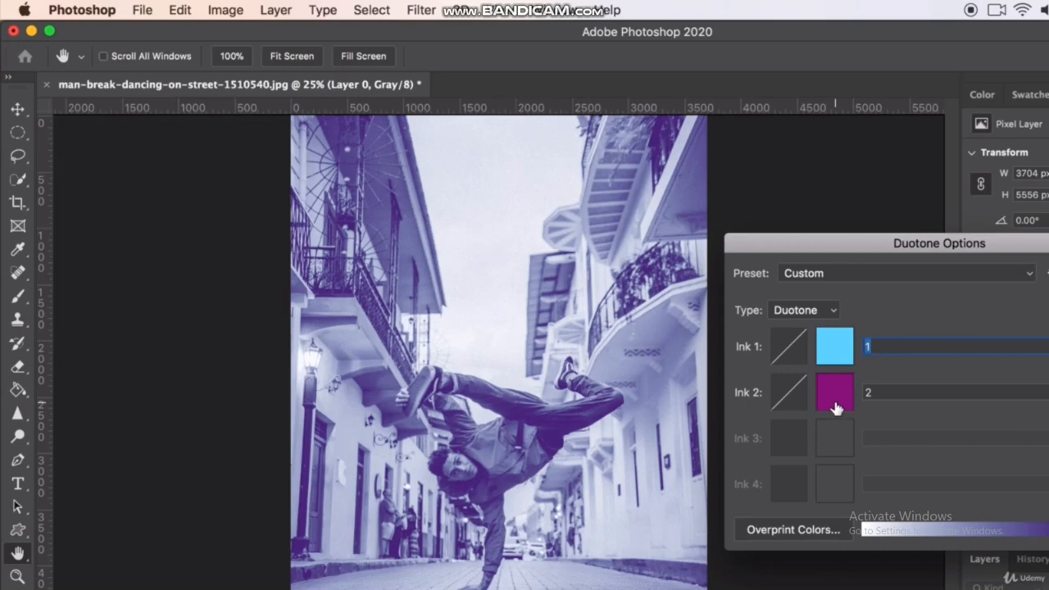
{"action": "left_click", "coordinate": [812, 309]}
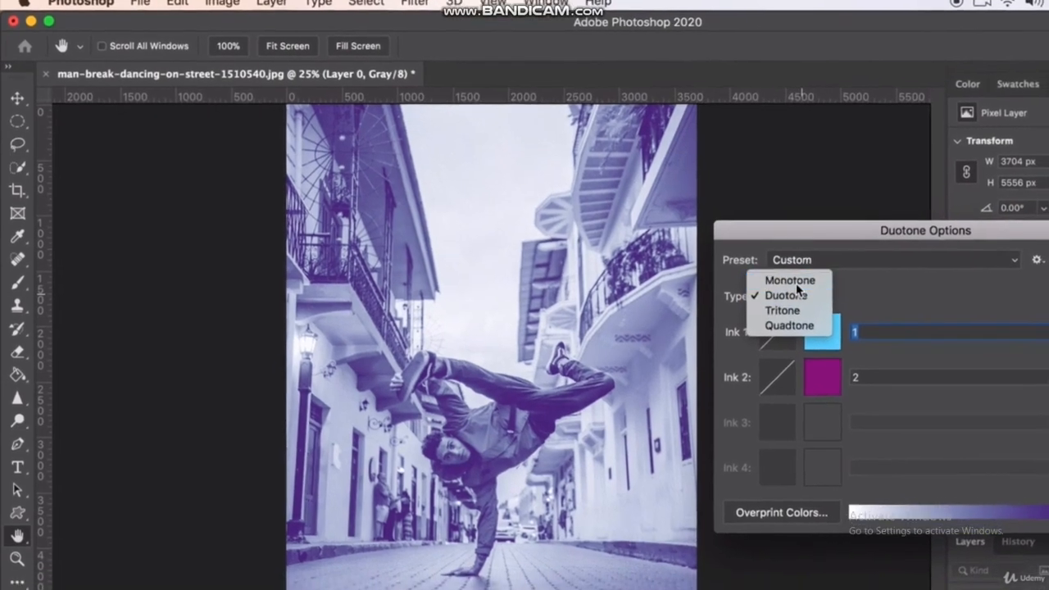
{"action": "left_click", "coordinate": [791, 281]}
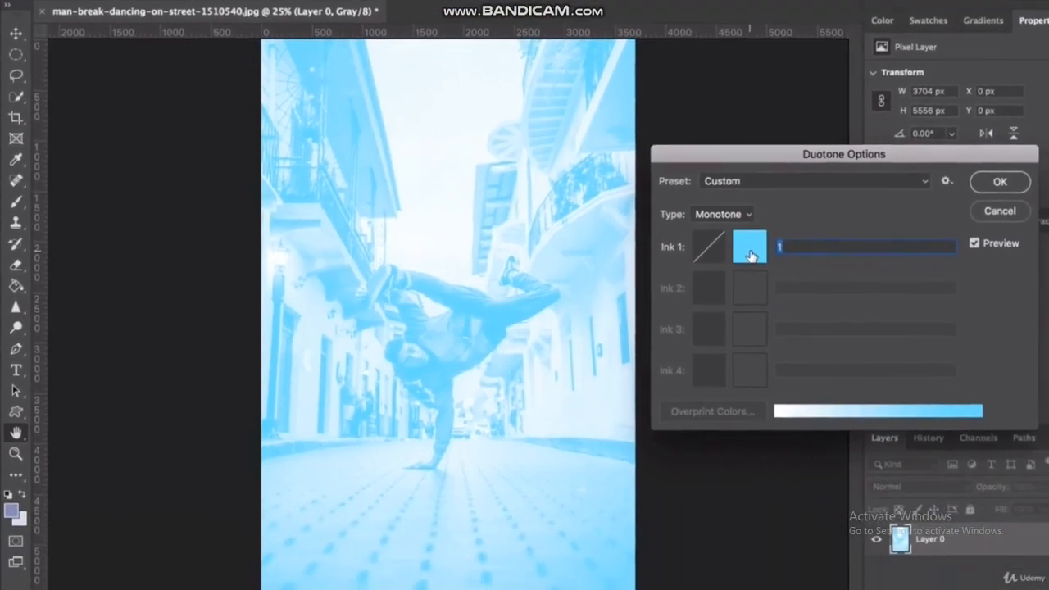
Set the Ink 1 color to a soft violet-blue, hex 7975c3.
{"action": "left_click", "coordinate": [822, 332]}
{"action": "mouse_move", "coordinate": [826, 287]}
{"action": "left_mouse_down"}
{"action": "mouse_move", "coordinate": [861, 306]}
{"action": "mouse_move", "coordinate": [869, 326]}
{"action": "mouse_move", "coordinate": [866, 292]}
{"action": "mouse_move", "coordinate": [779, 304]}
{"action": "mouse_move", "coordinate": [779, 314]}
{"action": "left_mouse_up"}
{"action": "left_click", "coordinate": [907, 284]}
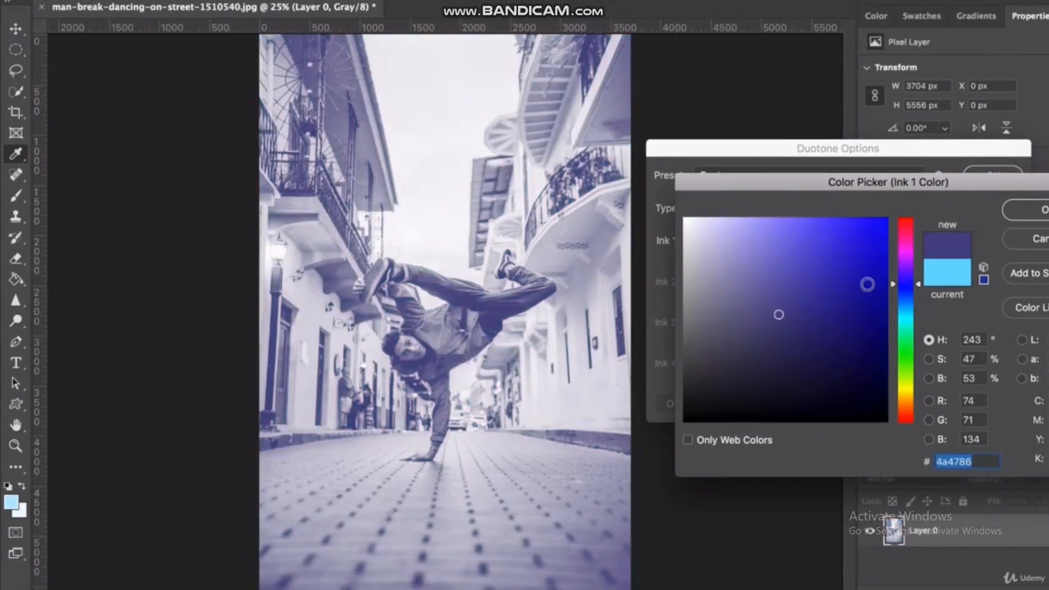
{"action": "left_click", "coordinate": [847, 283]}
{"action": "left_click_drag", "start_coordinate": [849, 285], "coordinate": [803, 276]}
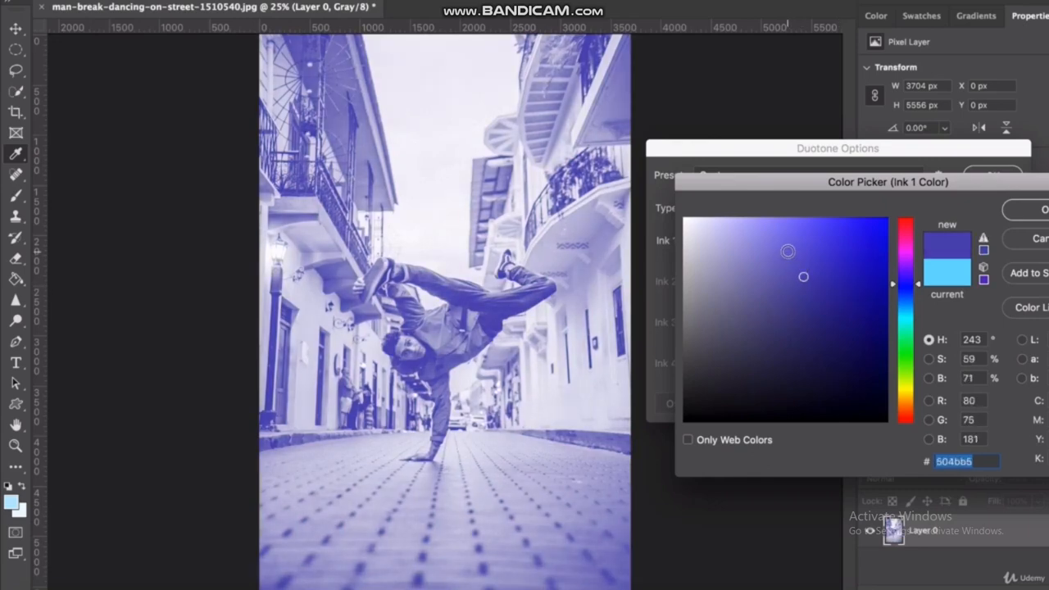
{"action": "left_click", "coordinate": [785, 251]}
{"action": "left_click", "coordinate": [765, 264]}
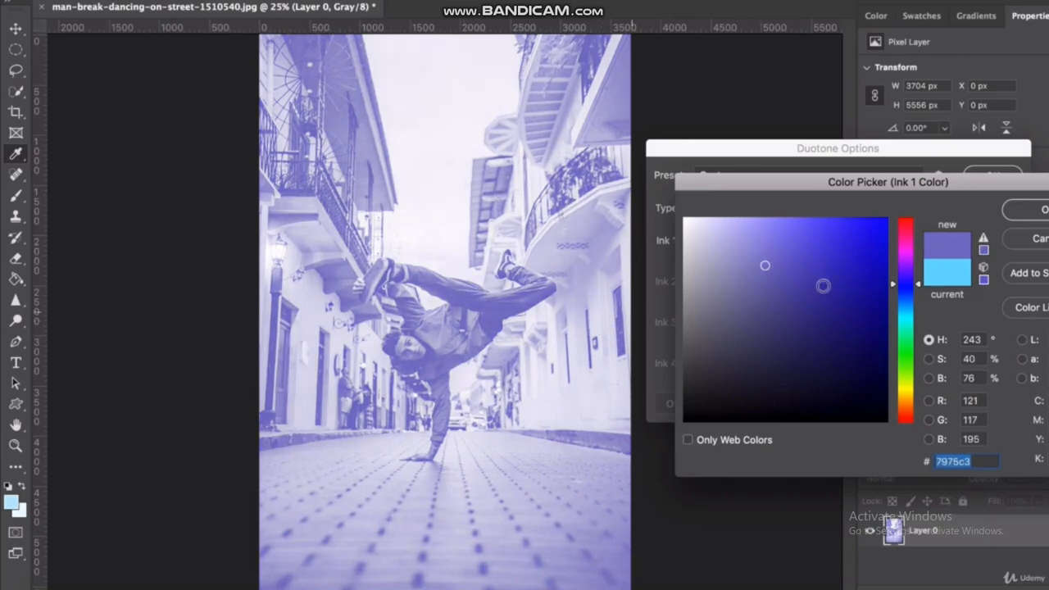
{"action": "left_click", "coordinate": [1034, 213]}
Switch the duotone type to Duotone and set the Ink 2 color to a medium blue-violet, hex 7072c5.
{"action": "left_click", "coordinate": [718, 210]}
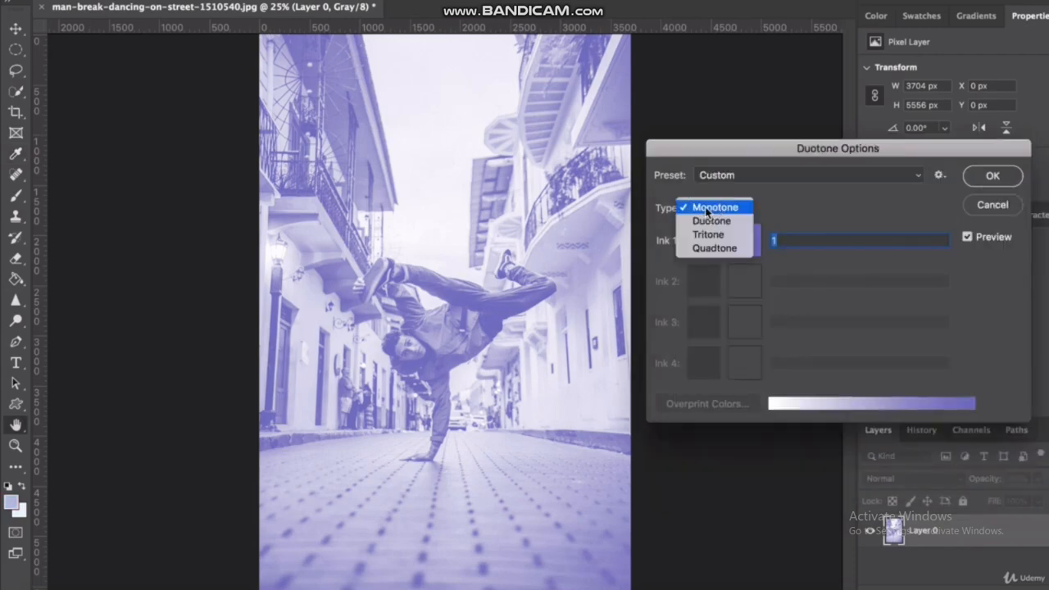
{"action": "left_click", "coordinate": [710, 221]}
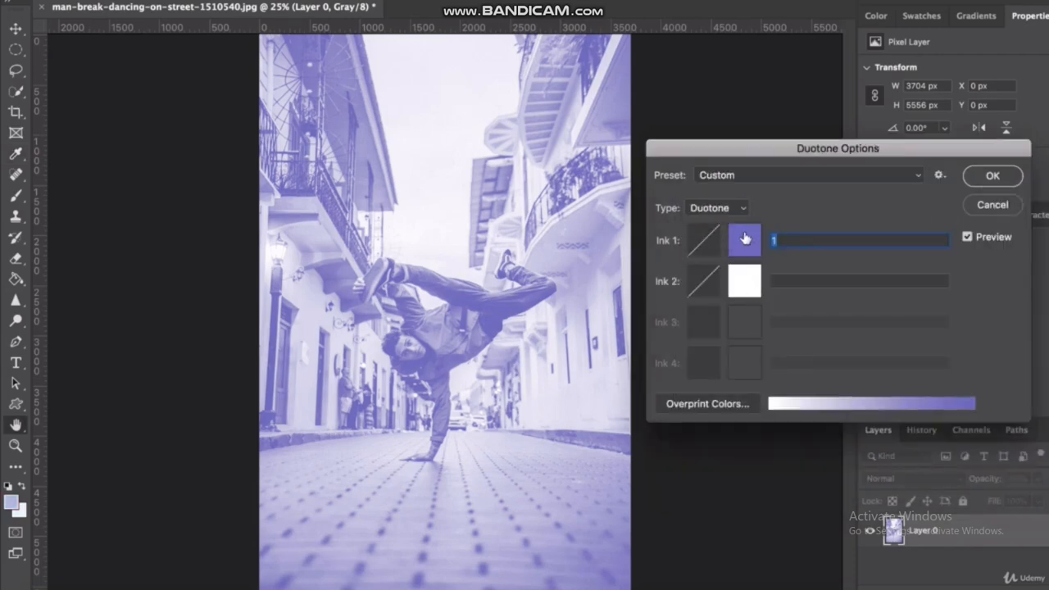
{"action": "left_click", "coordinate": [744, 278]}
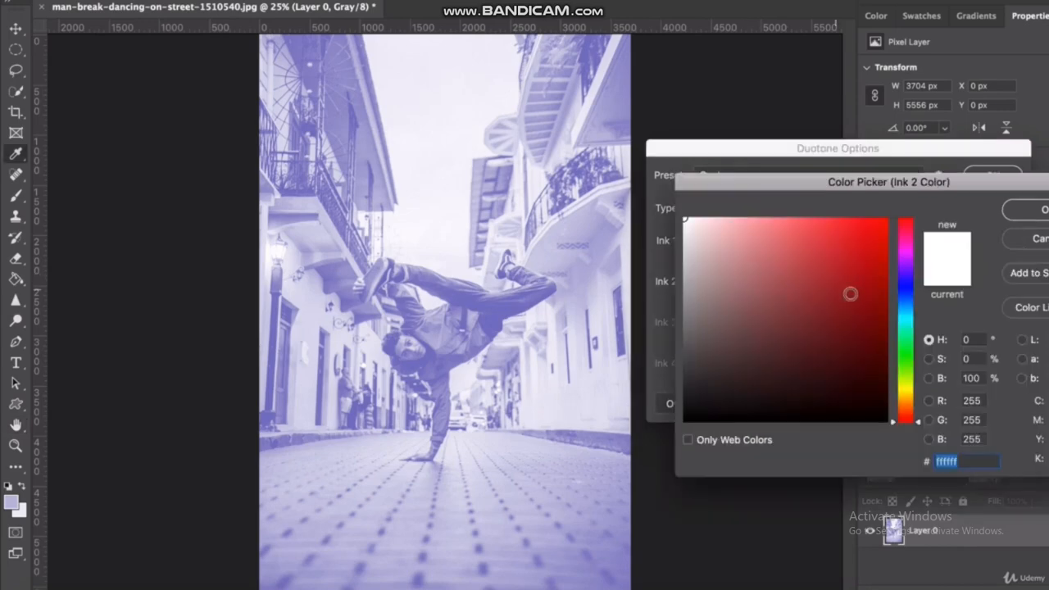
{"action": "left_click", "coordinate": [899, 293]}
{"action": "left_click", "coordinate": [876, 315]}
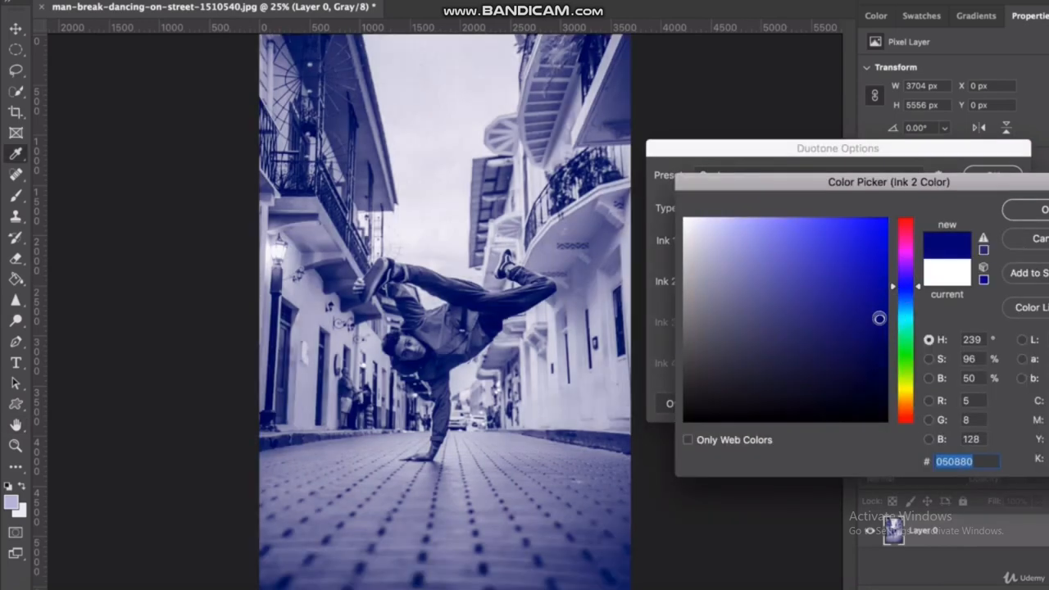
{"action": "left_click", "coordinate": [844, 307]}
{"action": "left_click", "coordinate": [847, 287]}
{"action": "left_click", "coordinate": [811, 244]}
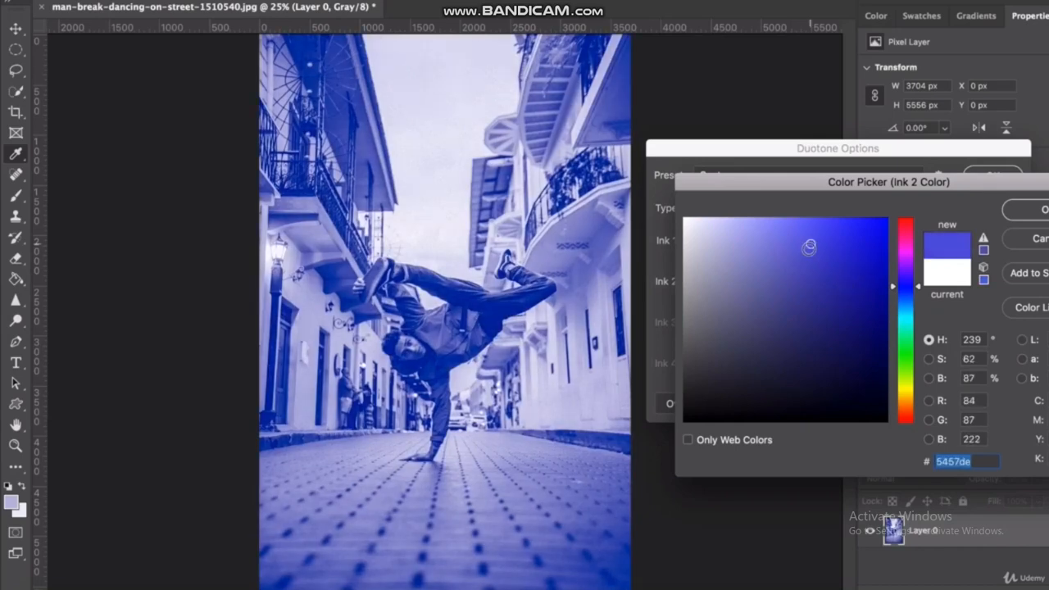
{"action": "left_click", "coordinate": [749, 264]}
{"action": "left_click", "coordinate": [771, 264]}
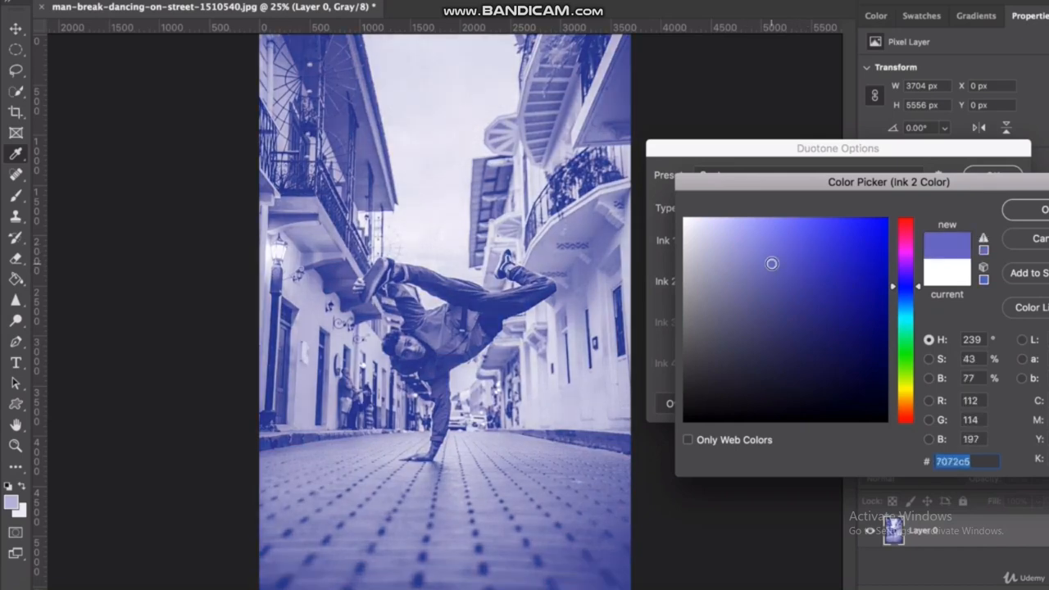
{"action": "left_click", "coordinate": [1029, 212]}
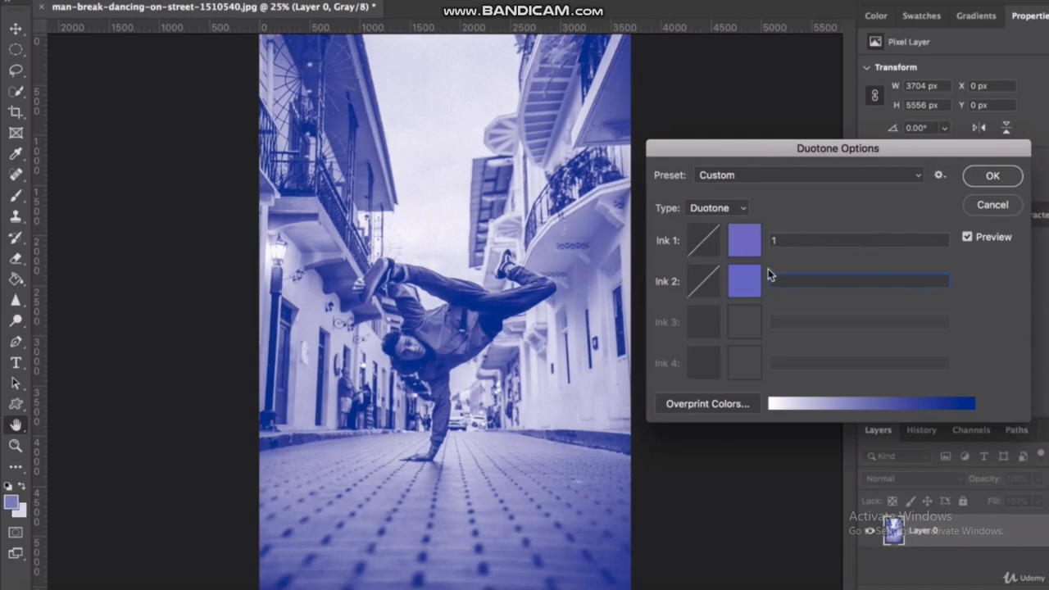
Try the Tritone type with a salmon-pink Ink 3, and return the type to Duotone.
{"action": "left_click", "coordinate": [715, 208]}
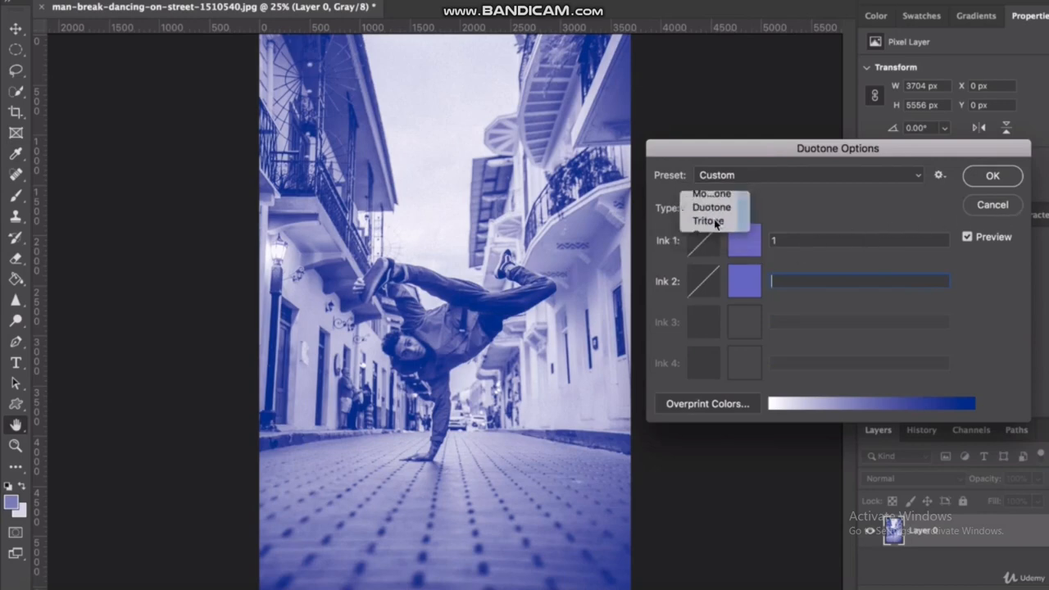
{"action": "left_click", "coordinate": [710, 220]}
{"action": "left_click", "coordinate": [744, 324]}
{"action": "left_click", "coordinate": [751, 306]}
{"action": "key", "text": "Return"}
{"action": "left_click", "coordinate": [715, 208]}
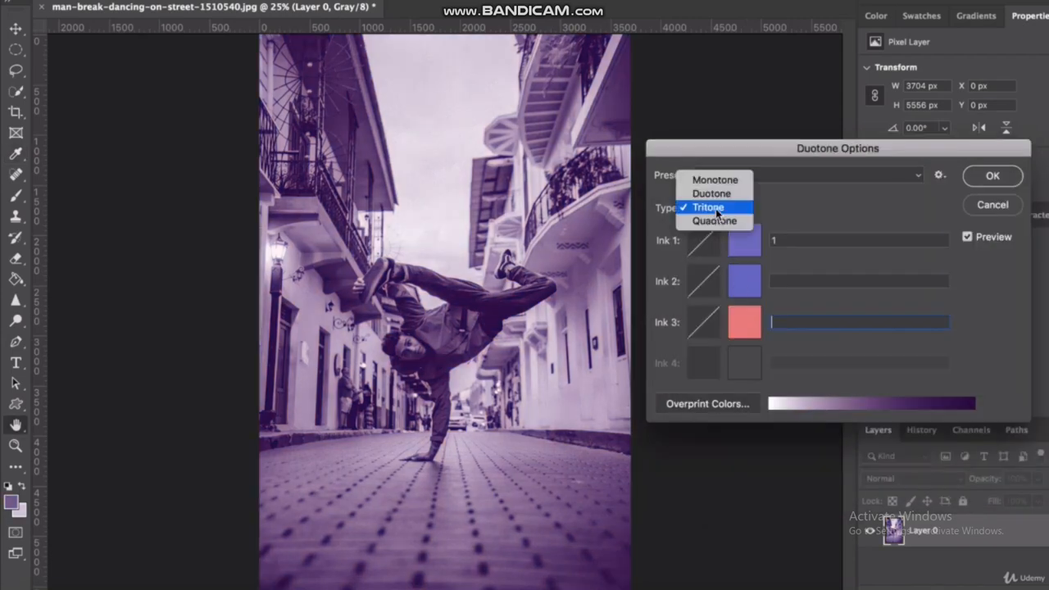
{"action": "left_click", "coordinate": [713, 194]}
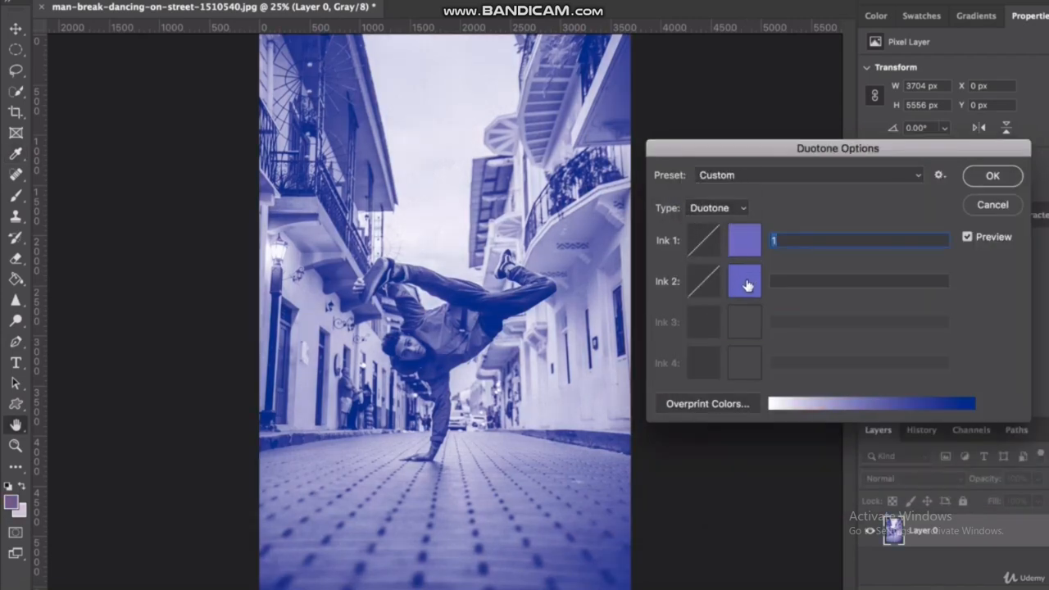
Recolor Ink 2 to a light lavender, name that ink 2, and apply the duotone to the street photo.
{"action": "left_click", "coordinate": [748, 285]}
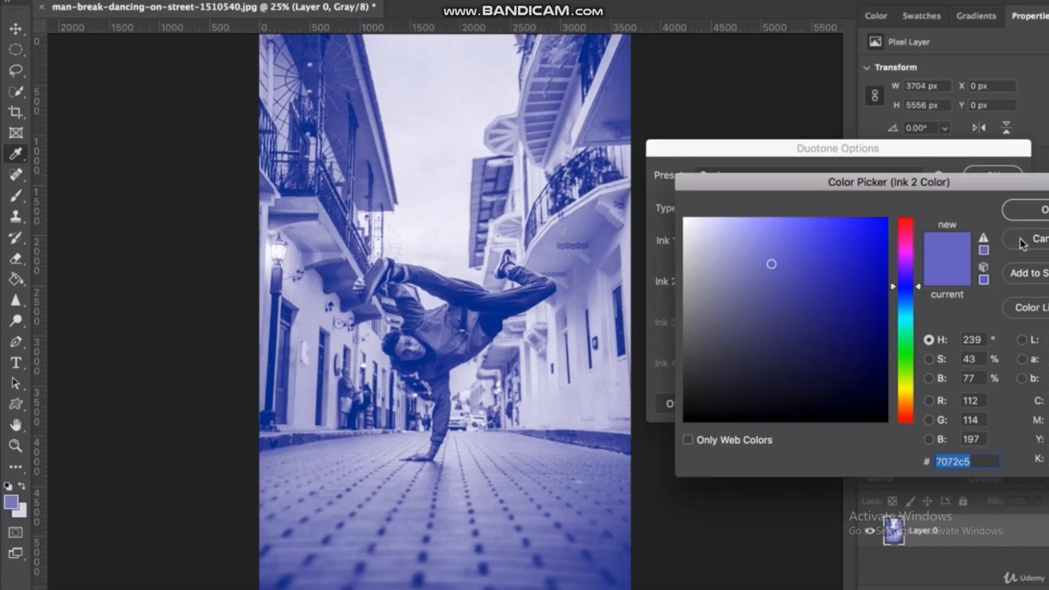
{"action": "key", "text": "Return"}
{"action": "left_click", "coordinate": [744, 281]}
{"action": "left_click", "coordinate": [905, 228]}
{"action": "left_click", "coordinate": [878, 220]}
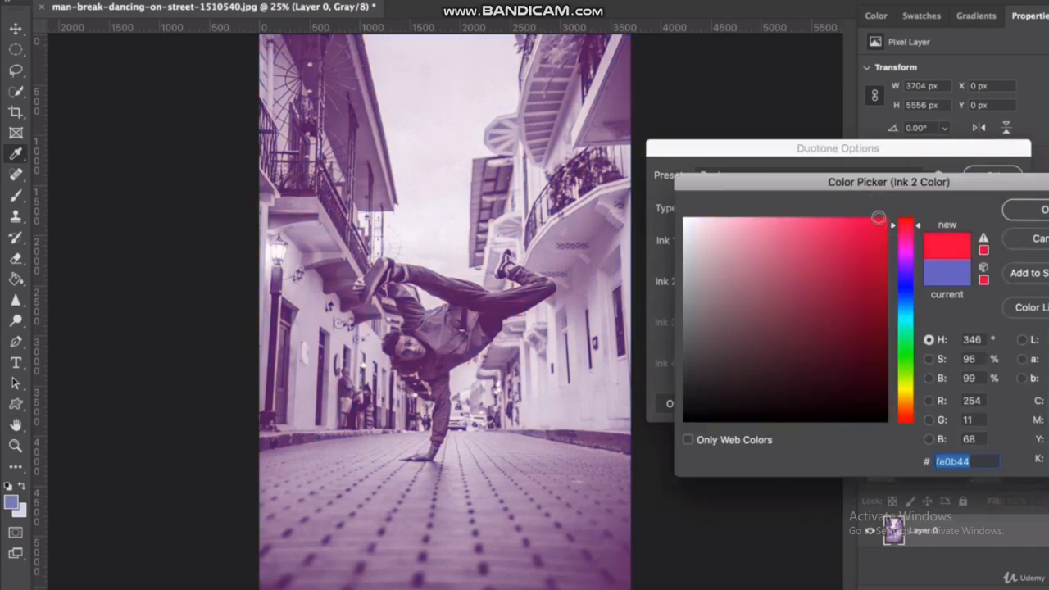
{"action": "left_click", "coordinate": [845, 242]}
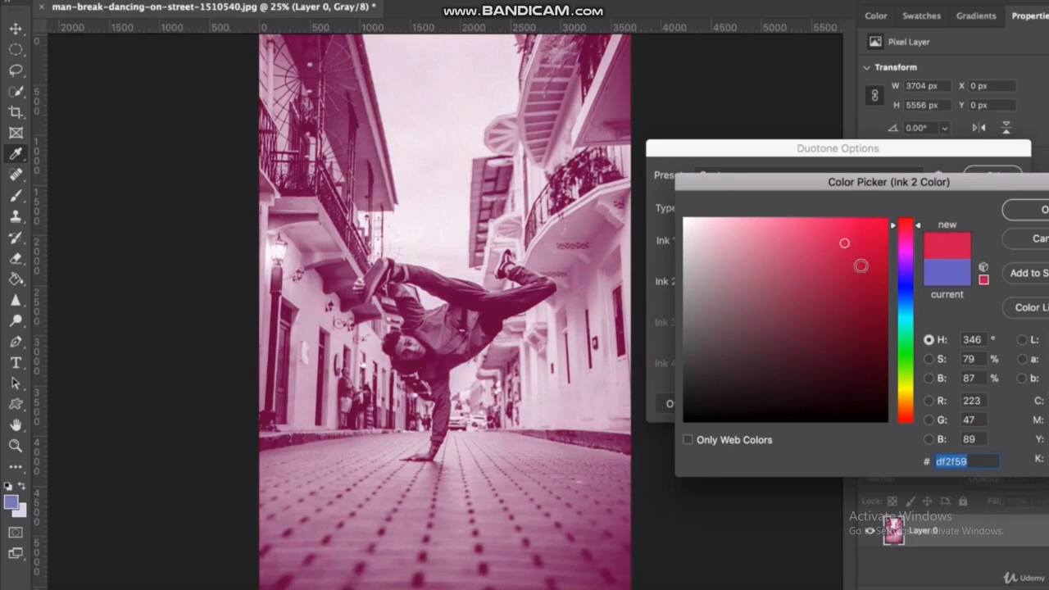
{"action": "left_click", "coordinate": [905, 285]}
{"action": "key", "text": "Return"}
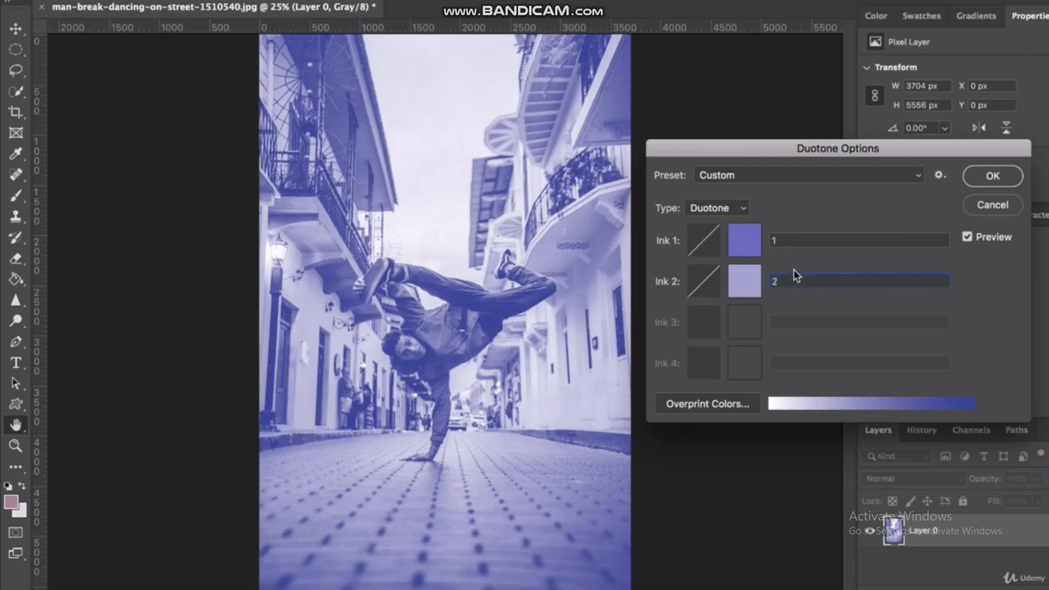
{"action": "left_click", "coordinate": [990, 177]}
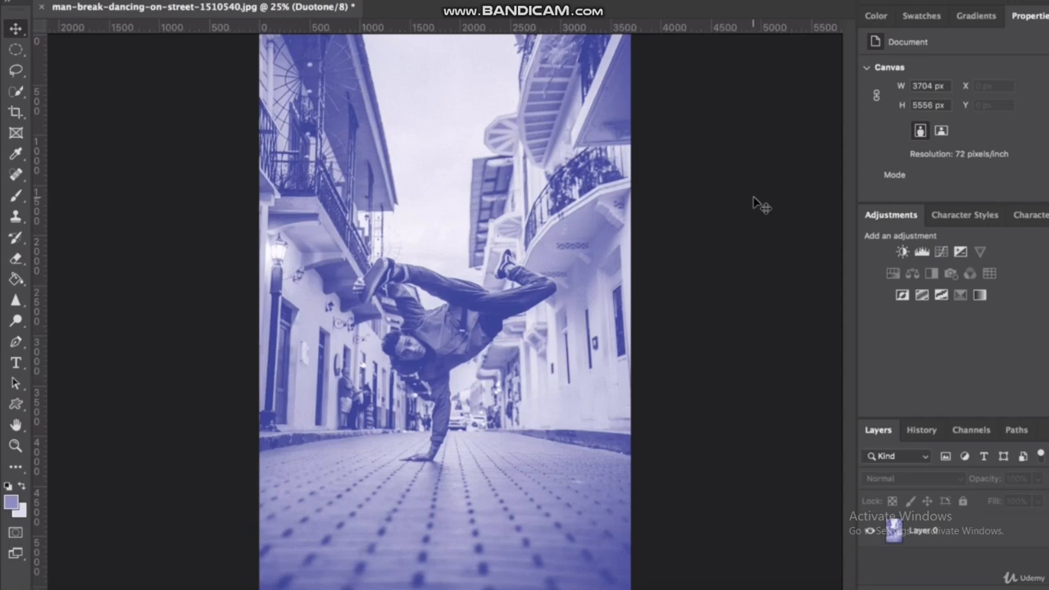
{"action": "left_click", "coordinate": [428, 343]}
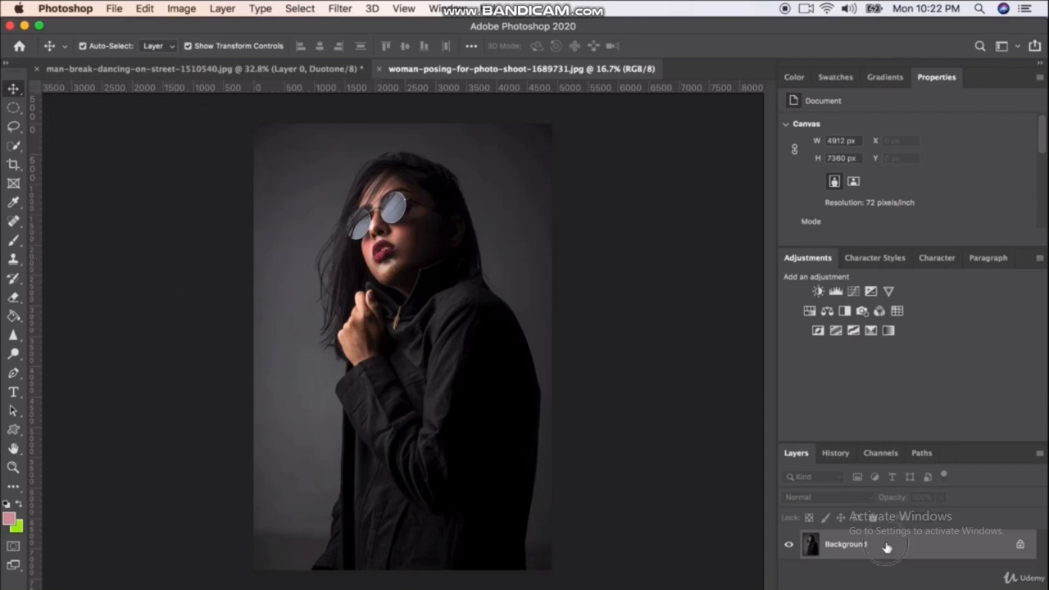
Turn the woman portrait's background into a regular layer and convert the image to Grayscale, discarding the color information.
{"action": "double_click", "coordinate": [852, 545]}
{"action": "key", "text": "Return"}
{"action": "left_click", "coordinate": [180, 10]}
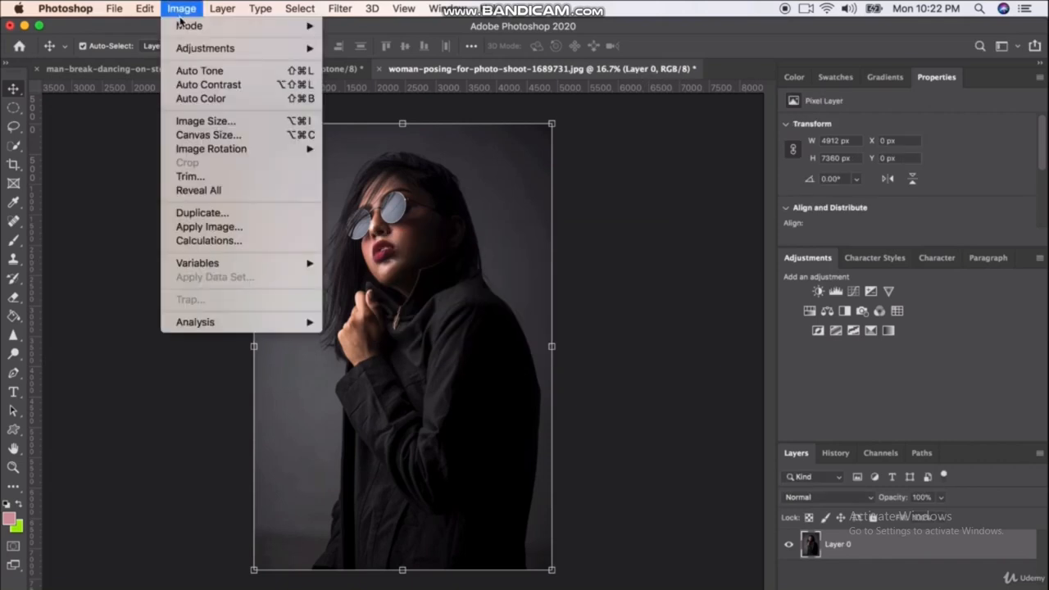
{"action": "mouse_move", "coordinate": [182, 25]}
{"action": "left_click", "coordinate": [373, 40]}
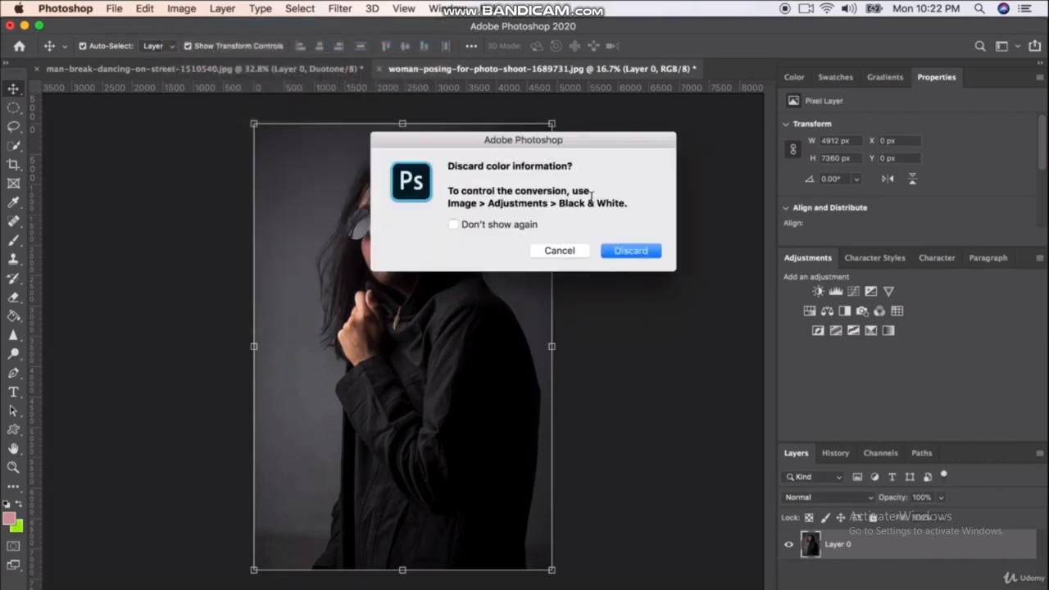
{"action": "left_click", "coordinate": [633, 251]}
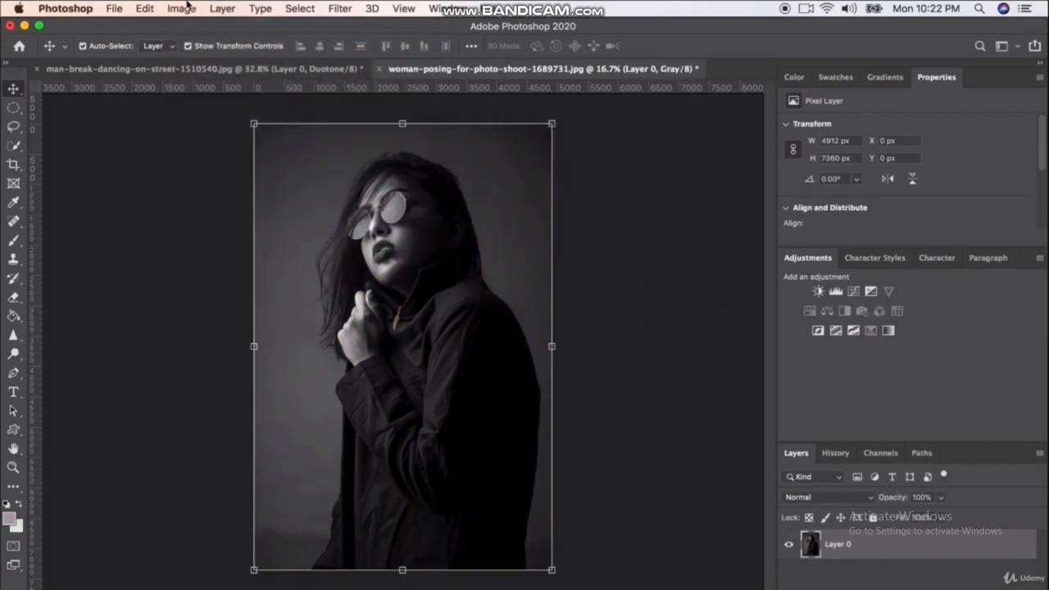
Convert the woman portrait to Duotone mode and set the Ink 2 color to a dark blue, hex 0d10a1.
{"action": "left_click", "coordinate": [182, 9]}
{"action": "mouse_move", "coordinate": [223, 29]}
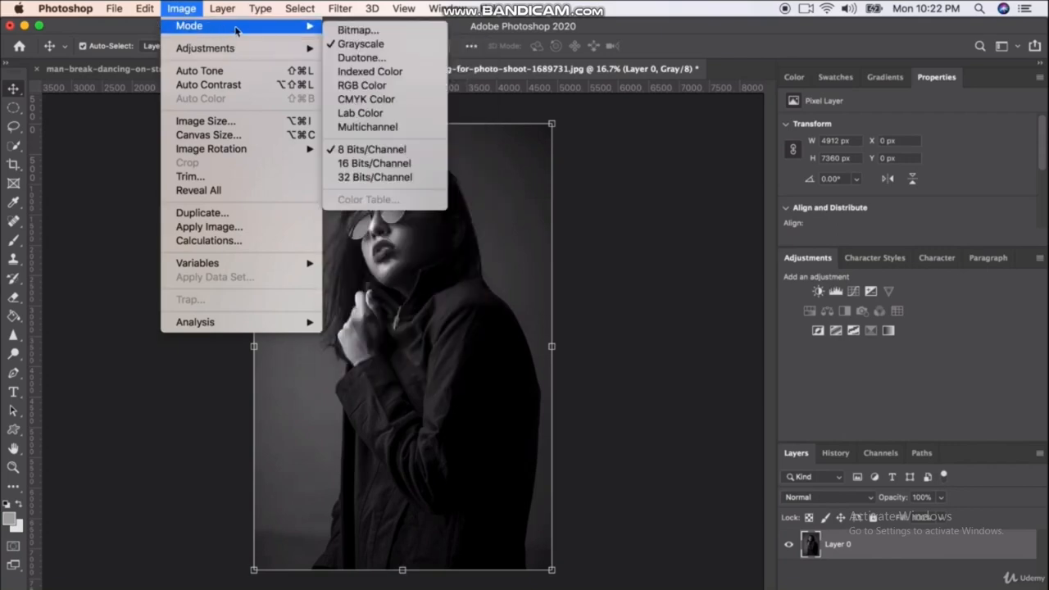
{"action": "left_click", "coordinate": [370, 59]}
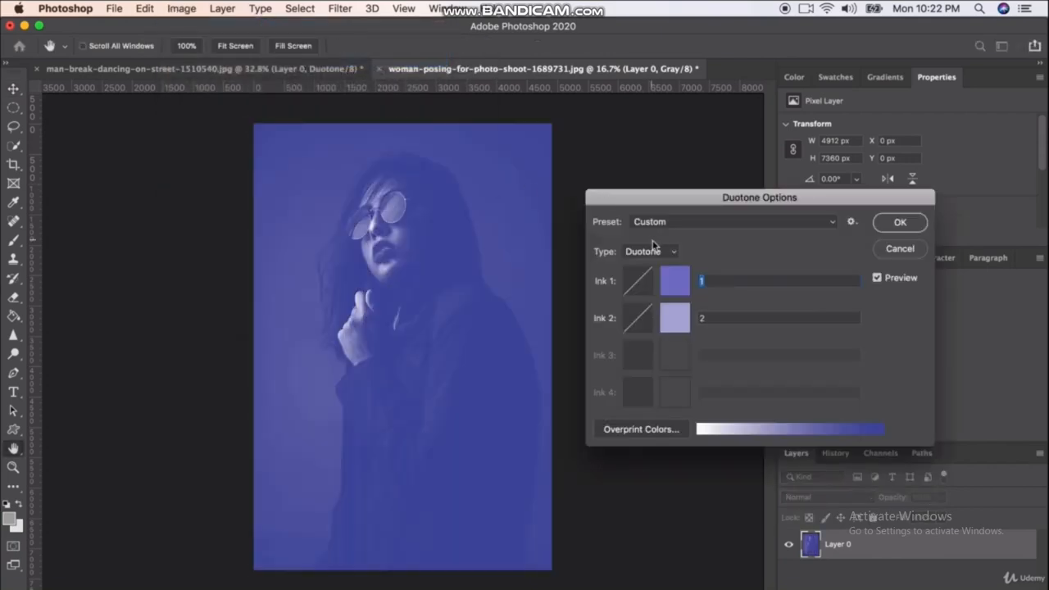
{"action": "left_click", "coordinate": [675, 318]}
{"action": "left_click_drag", "start_coordinate": [736, 312], "coordinate": [785, 319]}
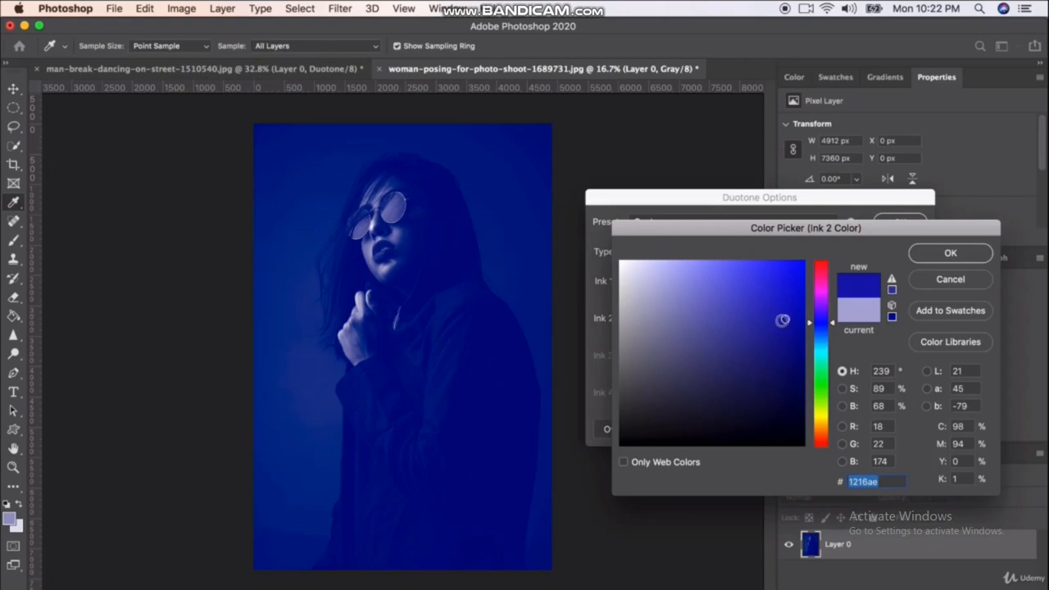
{"action": "mouse_move", "coordinate": [790, 323]}
{"action": "left_mouse_down"}
{"action": "mouse_move", "coordinate": [800, 336]}
{"action": "mouse_move", "coordinate": [791, 329]}
{"action": "left_mouse_up"}
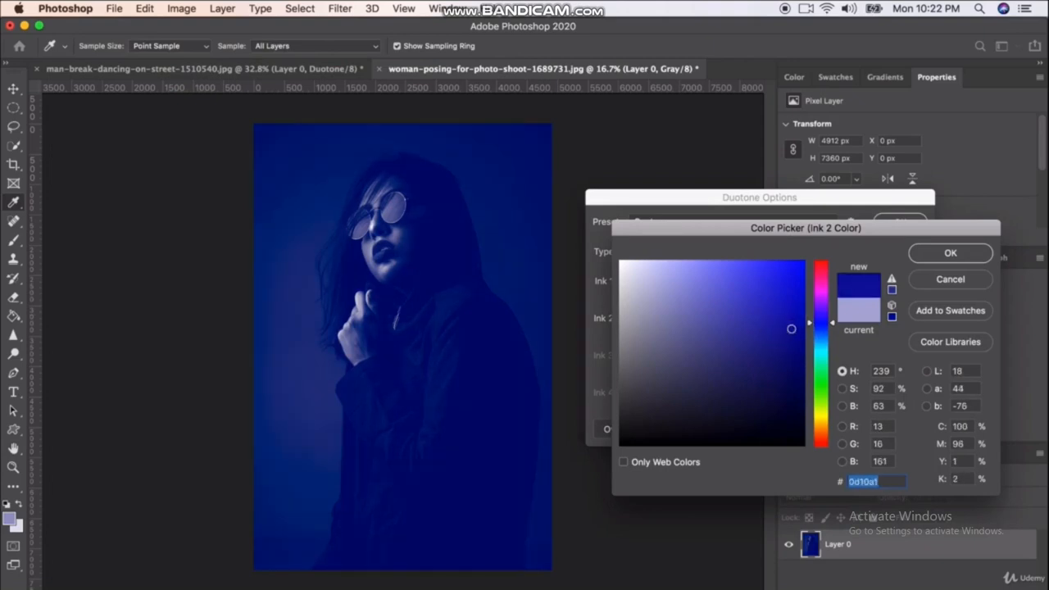
{"action": "left_click", "coordinate": [943, 254]}
Set the Ink 1 color to white, hex ffffff, and apply the duotone to the portrait.
{"action": "left_click", "coordinate": [685, 281]}
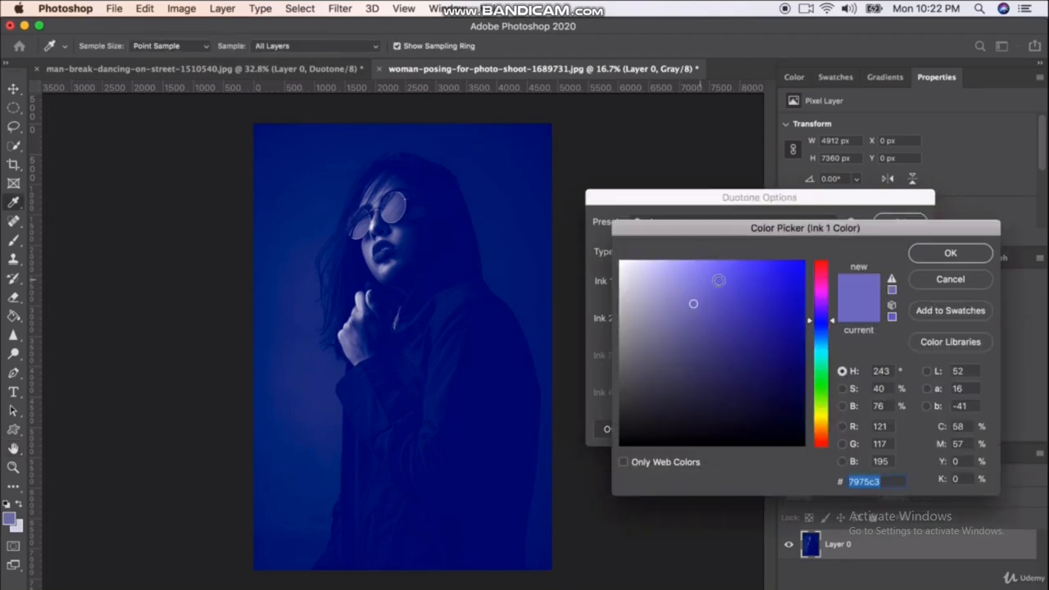
{"action": "left_click", "coordinate": [679, 272]}
{"action": "mouse_move", "coordinate": [680, 272]}
{"action": "left_mouse_down"}
{"action": "mouse_move", "coordinate": [663, 255]}
{"action": "mouse_move", "coordinate": [660, 264]}
{"action": "mouse_move", "coordinate": [595, 245]}
{"action": "left_mouse_up"}
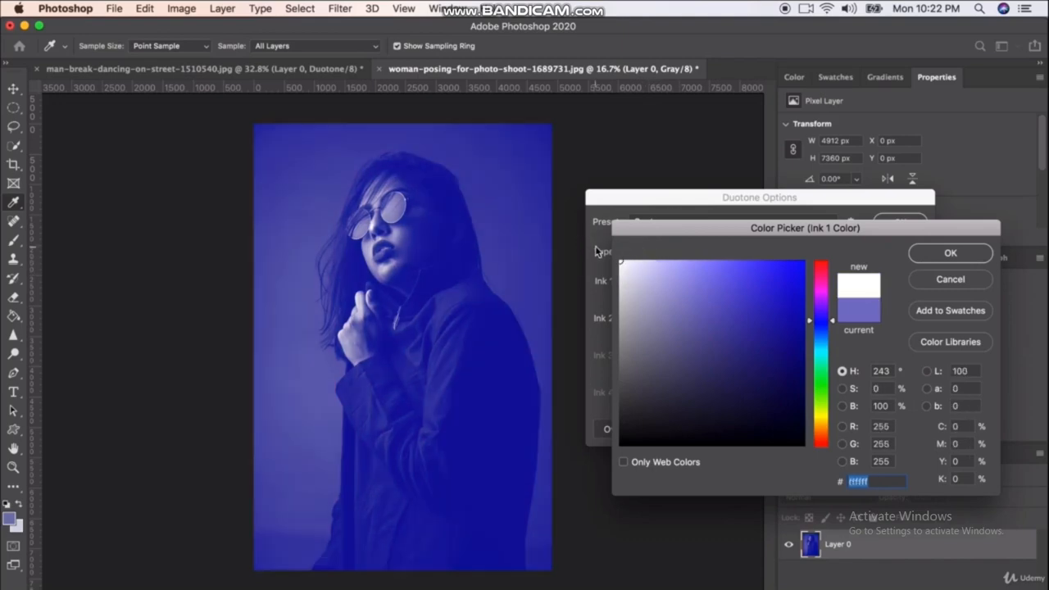
{"action": "left_click", "coordinate": [947, 254]}
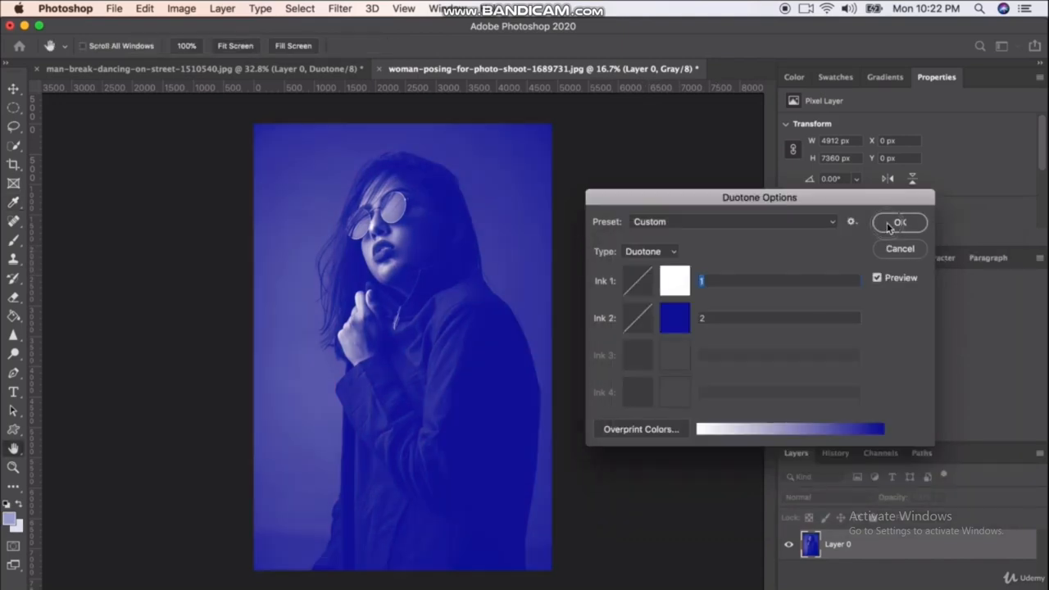
{"action": "left_click", "coordinate": [894, 224]}
{"action": "key", "text": "v"}
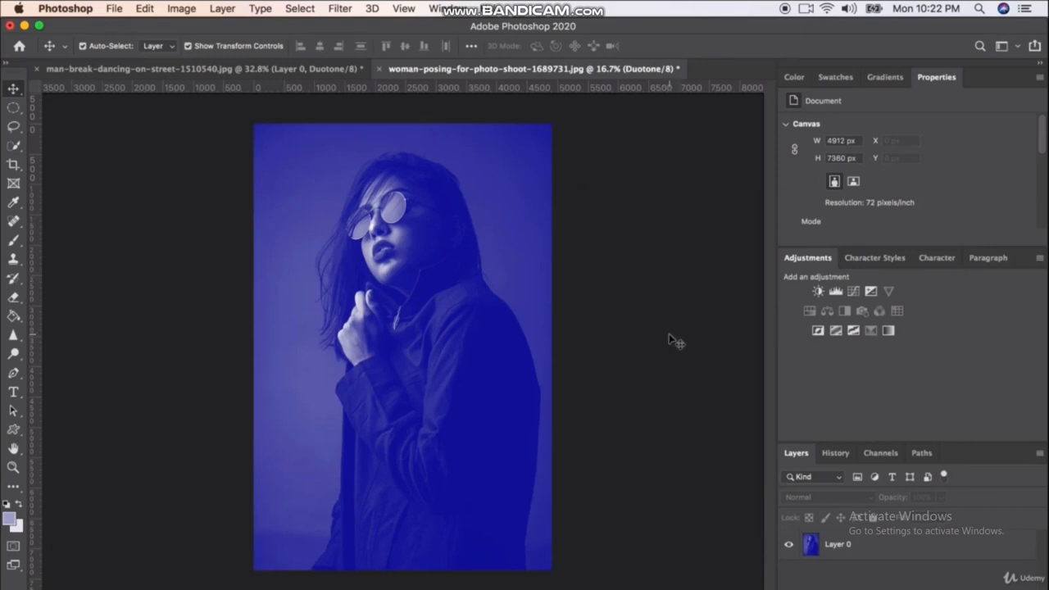
Compare the portrait's original snapshot with its Duotone state in the document history.
{"action": "left_click", "coordinate": [837, 455]}
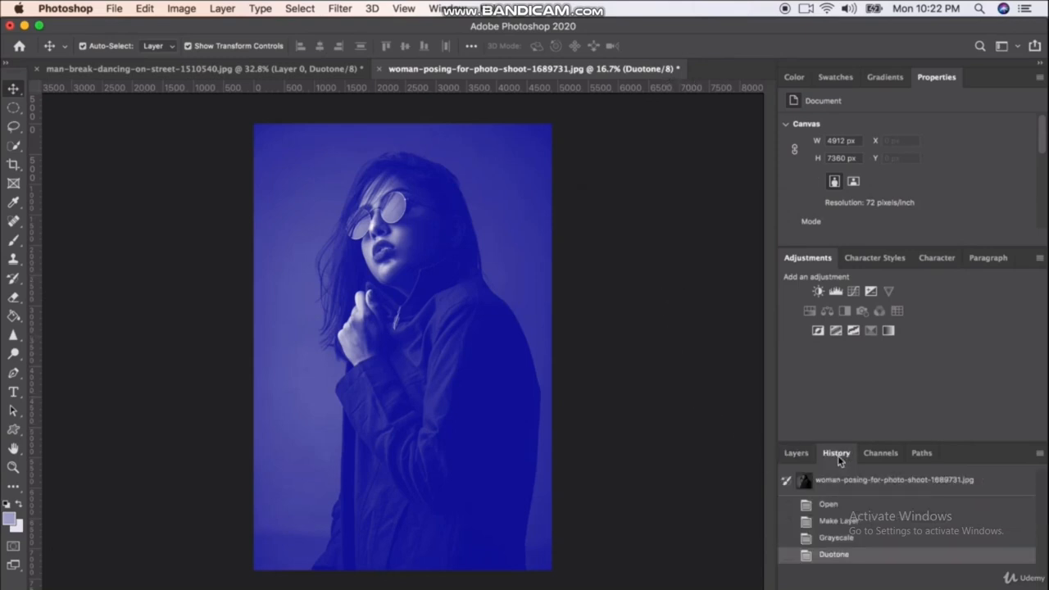
{"action": "left_click", "coordinate": [839, 484]}
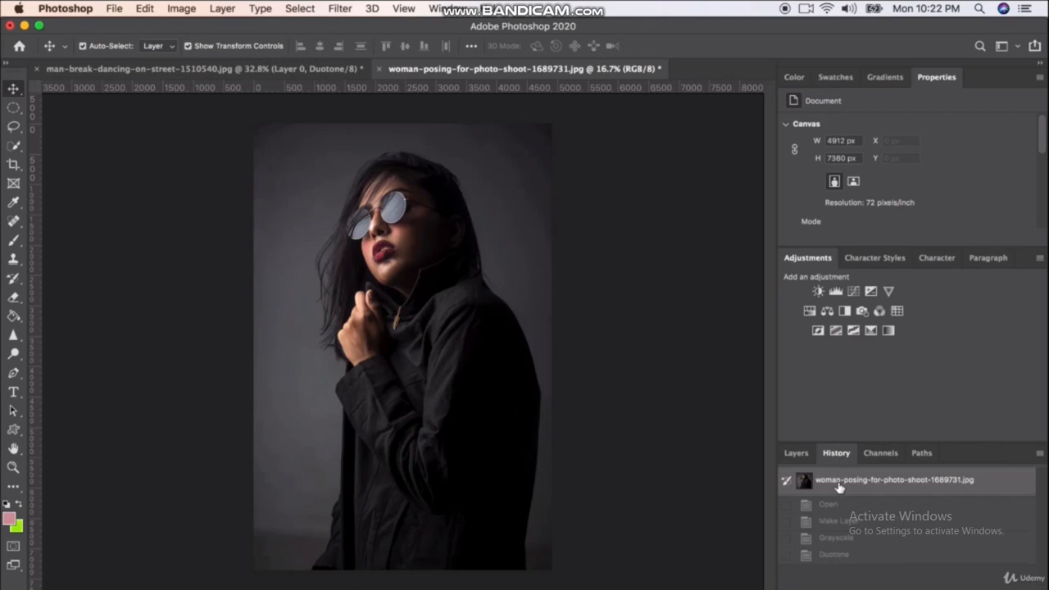
{"action": "left_click", "coordinate": [832, 555]}
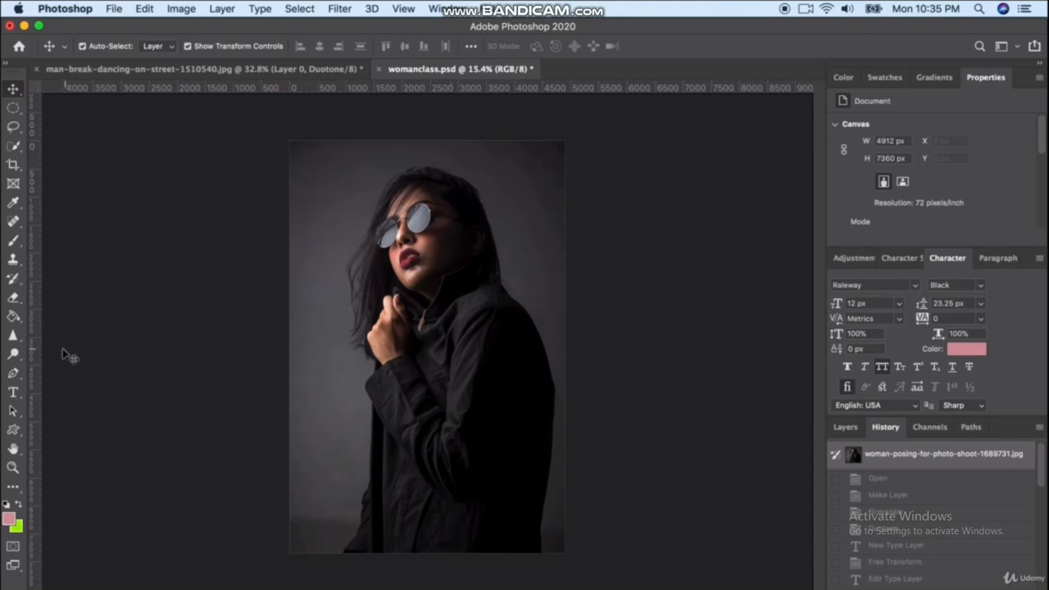
Activate the Gradient tool, choose the white-to-orange preset, and open that gradient for editing.
{"action": "left_click", "coordinate": [13, 316]}
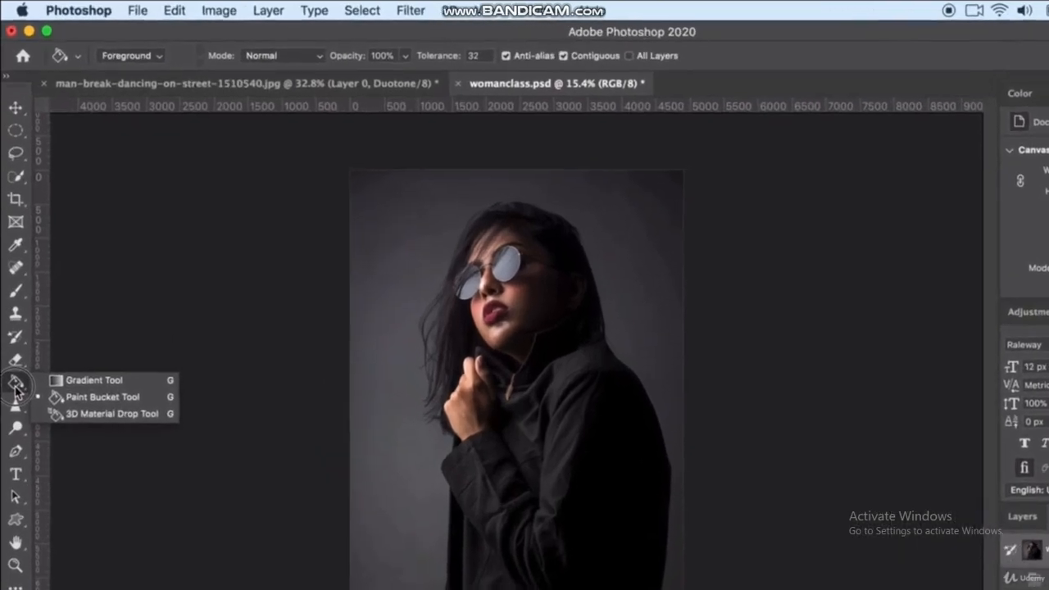
{"action": "left_click", "coordinate": [91, 383]}
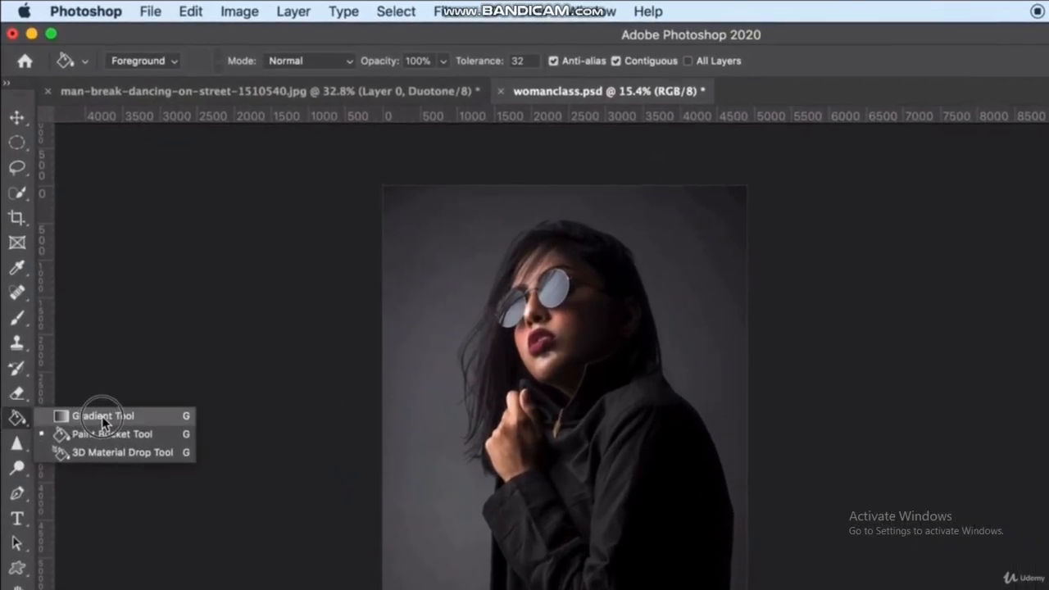
{"action": "left_click", "coordinate": [181, 63]}
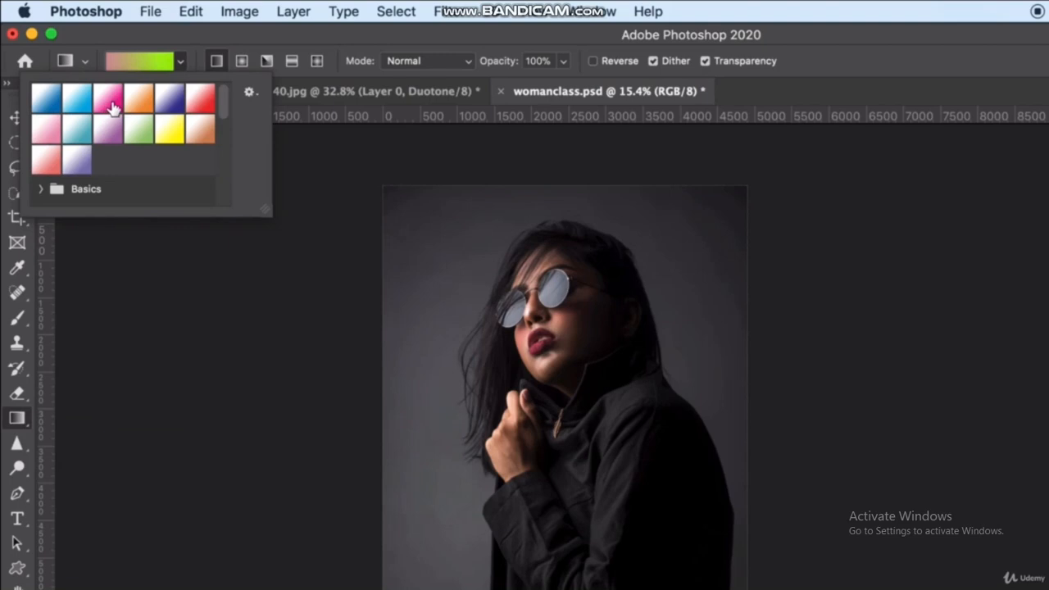
{"action": "left_click", "coordinate": [139, 104]}
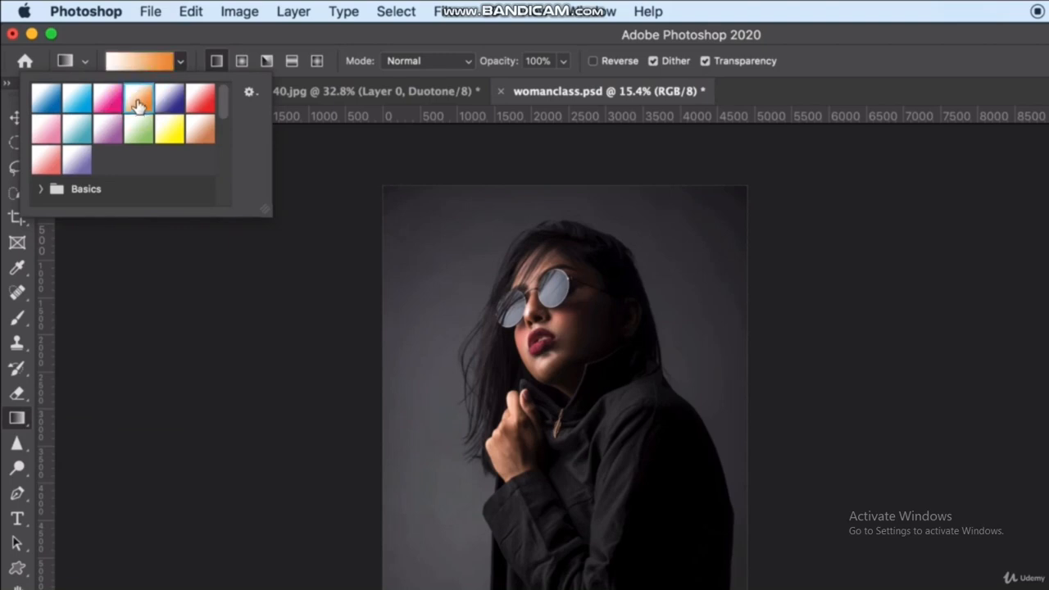
{"action": "double_click", "coordinate": [138, 104]}
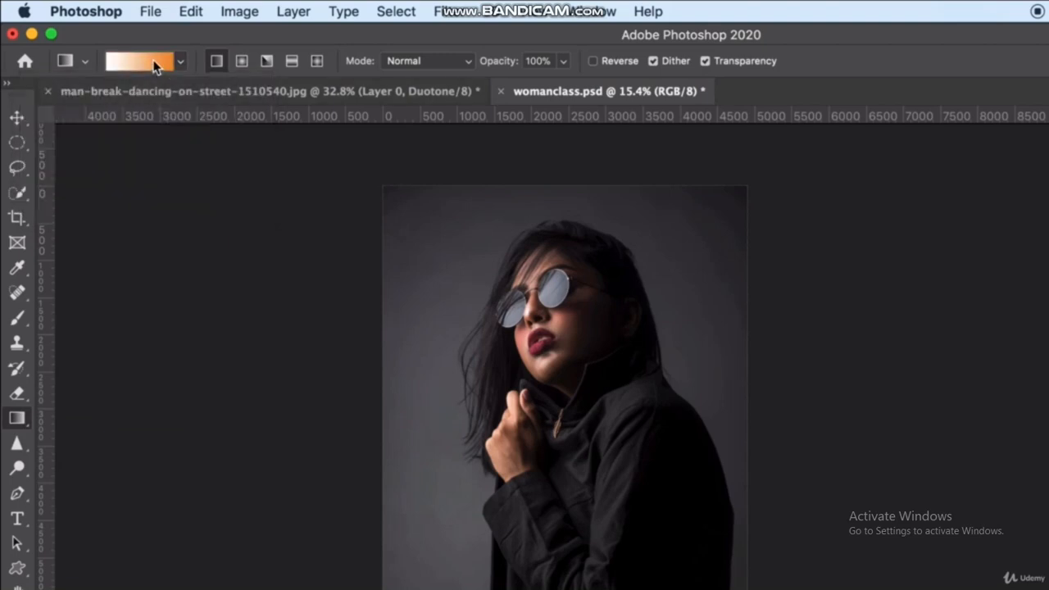
{"action": "left_click", "coordinate": [151, 63]}
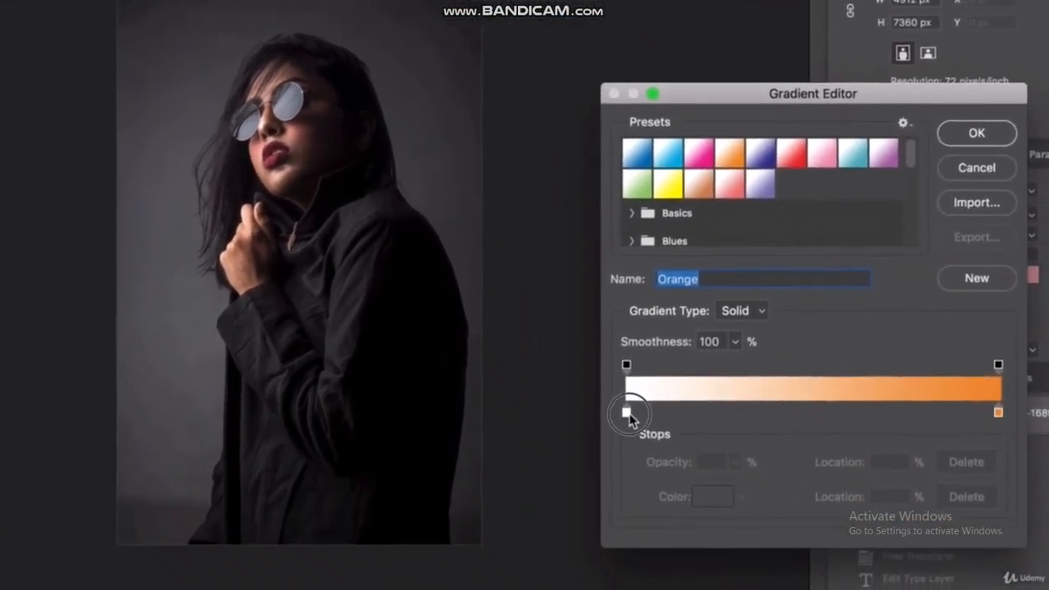
Add color stops at 64% and 36% to the orange gradient and color the 36% stop red.
{"action": "left_click_drag", "start_coordinate": [846, 566], "coordinate": [942, 566]}
{"action": "left_click_drag", "start_coordinate": [730, 417], "coordinate": [625, 413]}
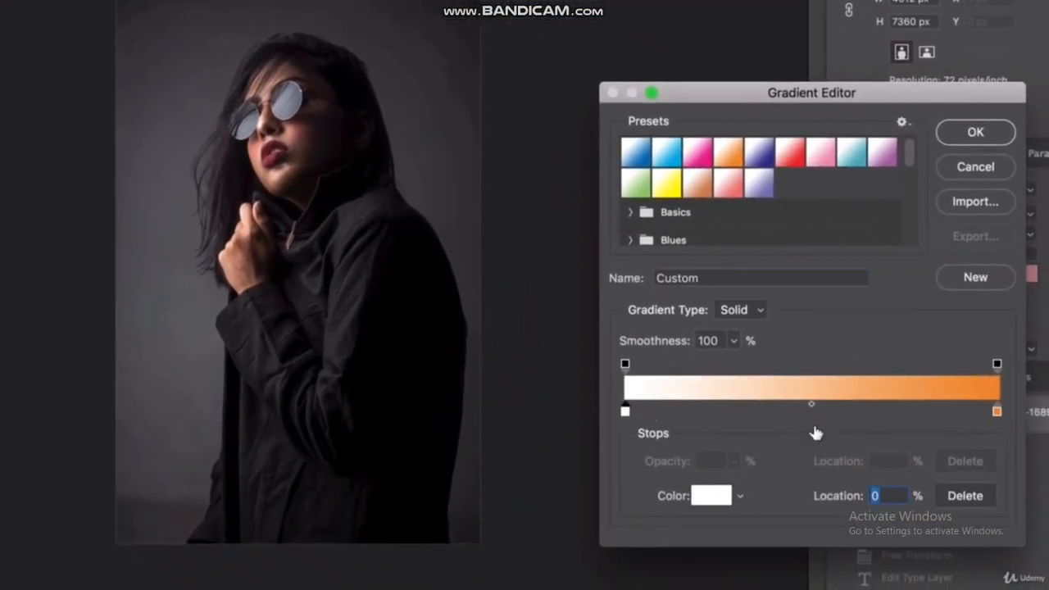
{"action": "left_click", "coordinate": [866, 416]}
{"action": "left_click", "coordinate": [761, 413]}
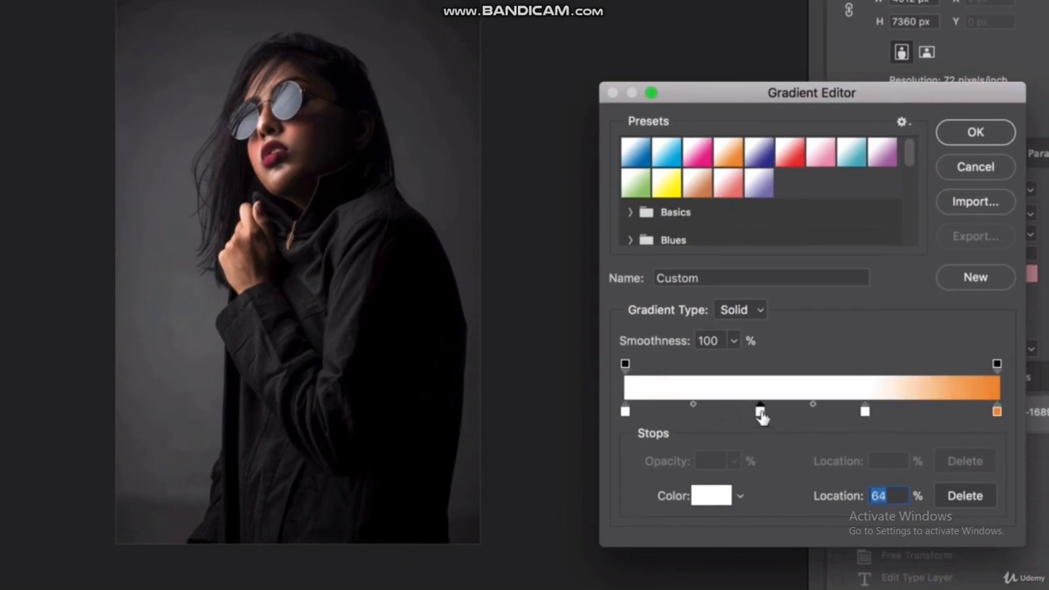
{"action": "double_click", "coordinate": [761, 413]}
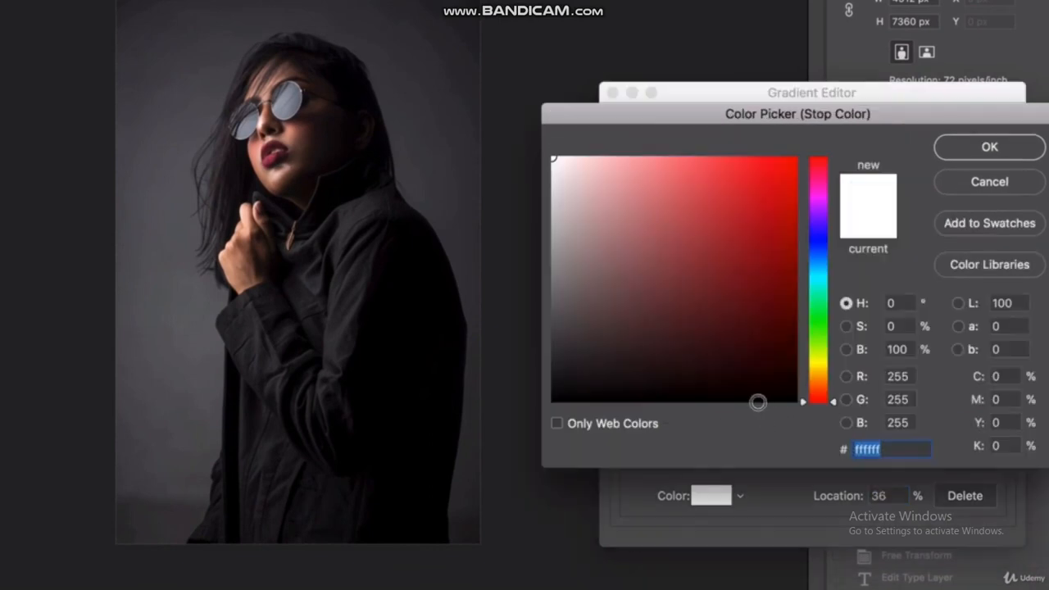
{"action": "left_click", "coordinate": [743, 292]}
{"action": "left_click", "coordinate": [749, 212]}
{"action": "left_click", "coordinate": [990, 147]}
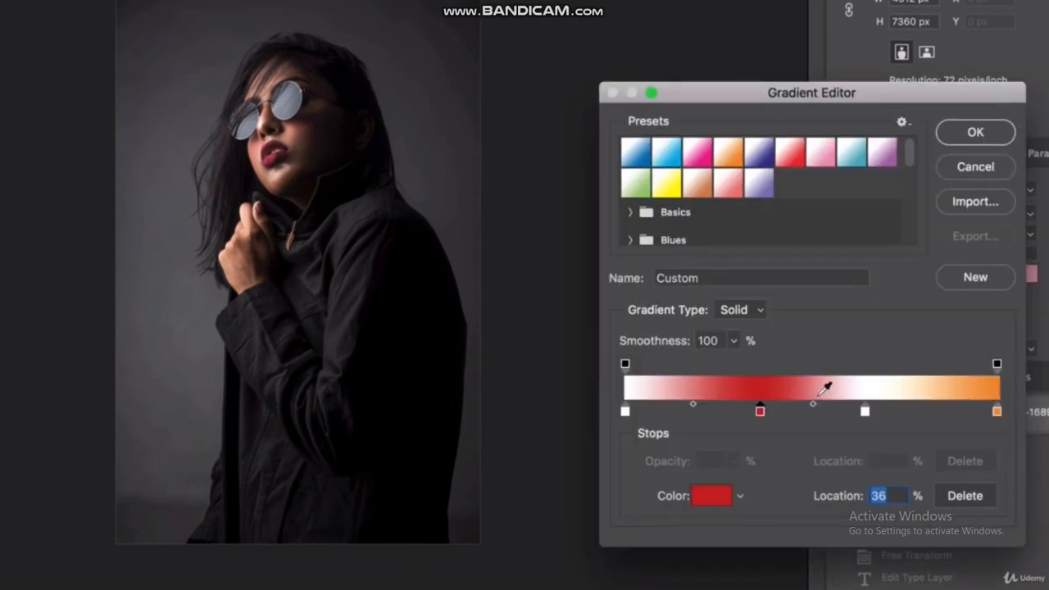
Recolor the 64% stop coral red and the starting stop golden yellow, hex e2b961.
{"action": "double_click", "coordinate": [866, 416]}
{"action": "left_click", "coordinate": [740, 188]}
{"action": "left_click", "coordinate": [704, 159]}
{"action": "left_click", "coordinate": [988, 151]}
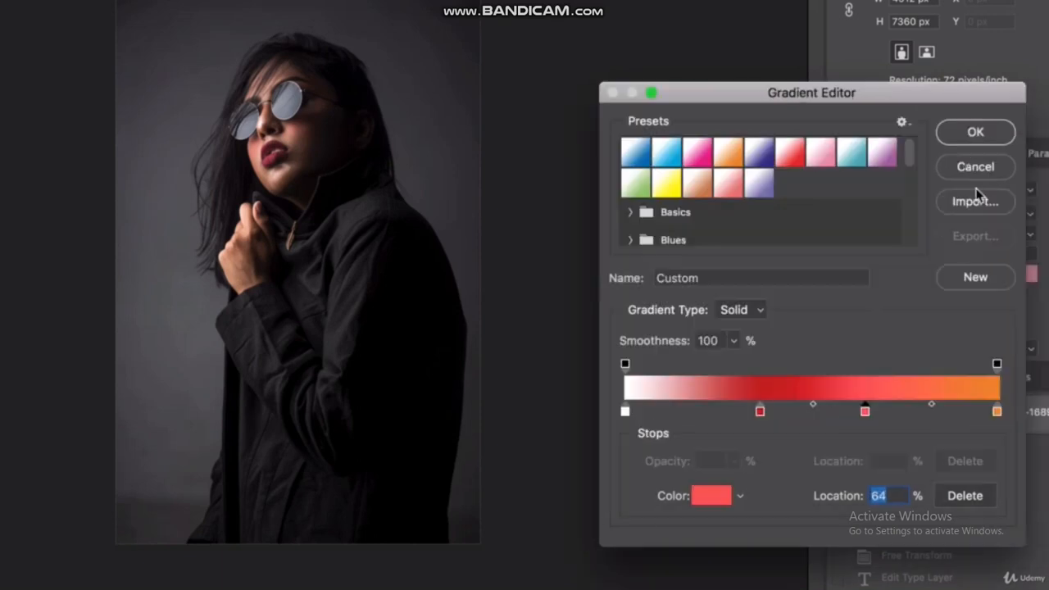
{"action": "double_click", "coordinate": [625, 411]}
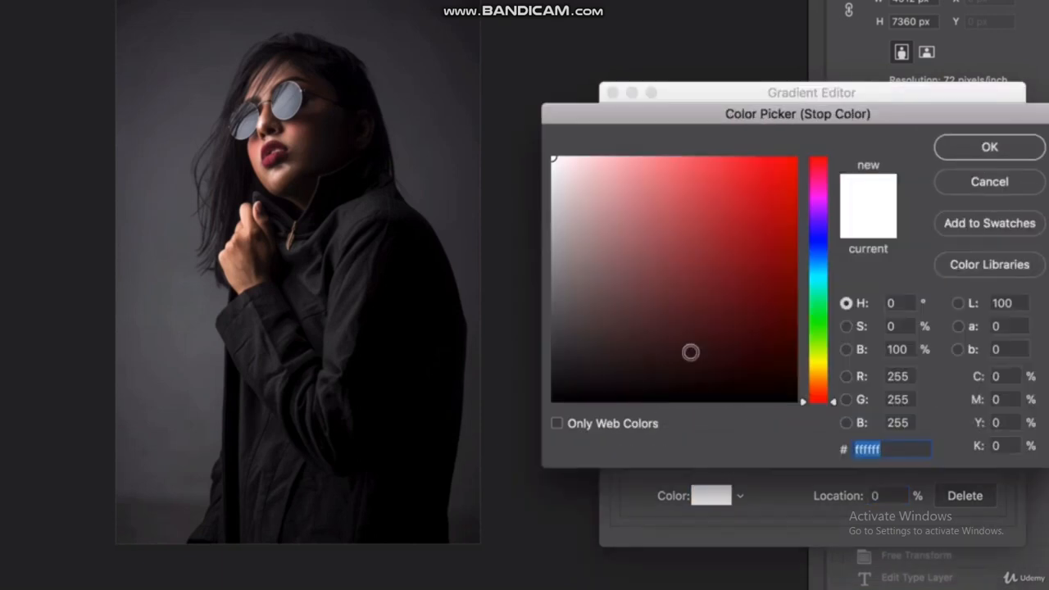
{"action": "left_click", "coordinate": [818, 373]}
{"action": "left_click", "coordinate": [692, 185]}
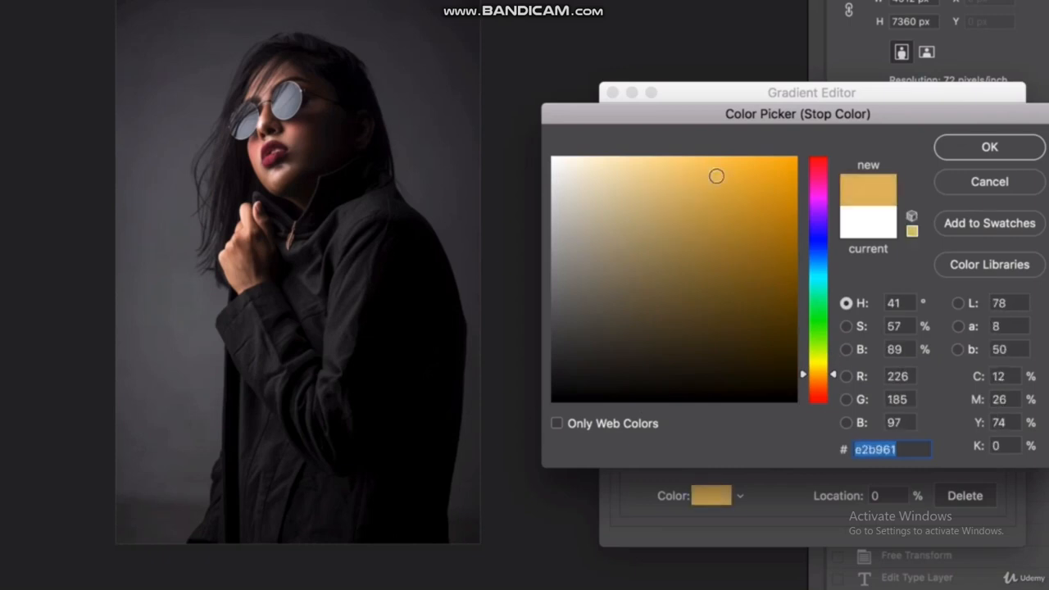
{"action": "left_click", "coordinate": [1007, 151]}
Recolor the 36% stop to a lighter red, hex ec4e4e, and move it to location 27%.
{"action": "left_click", "coordinate": [760, 411]}
{"action": "left_click", "coordinate": [702, 497]}
{"action": "left_click", "coordinate": [716, 173]}
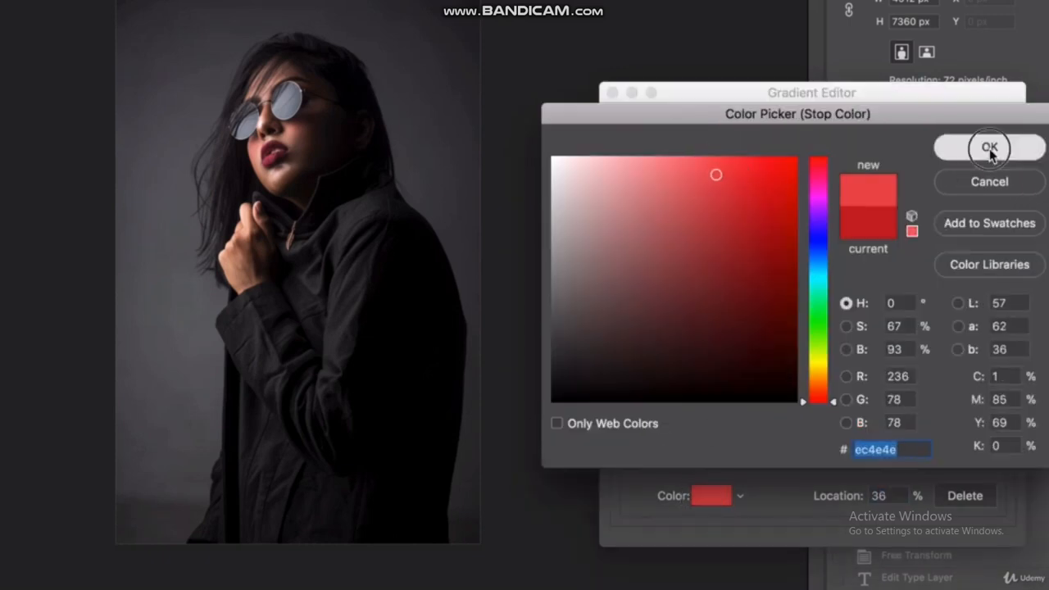
{"action": "left_click", "coordinate": [959, 145]}
{"action": "left_click_drag", "start_coordinate": [760, 411], "coordinate": [726, 411]}
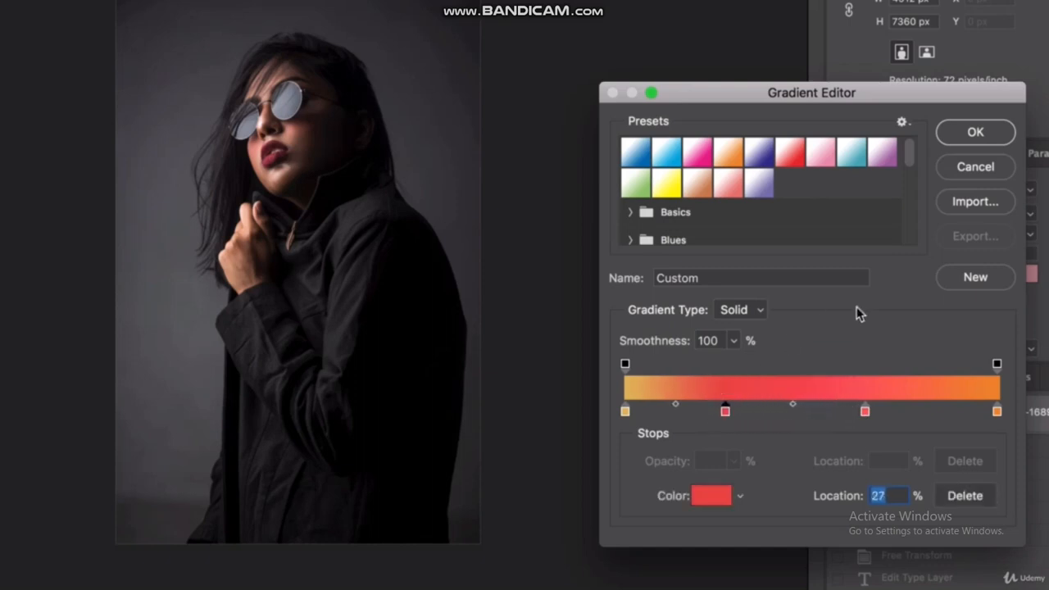
Expand the Purples preset group and enlarge the Gradient Editor so more presets are shown.
{"action": "left_click_drag", "start_coordinate": [907, 153], "coordinate": [908, 177]}
{"action": "left_click", "coordinate": [631, 186]}
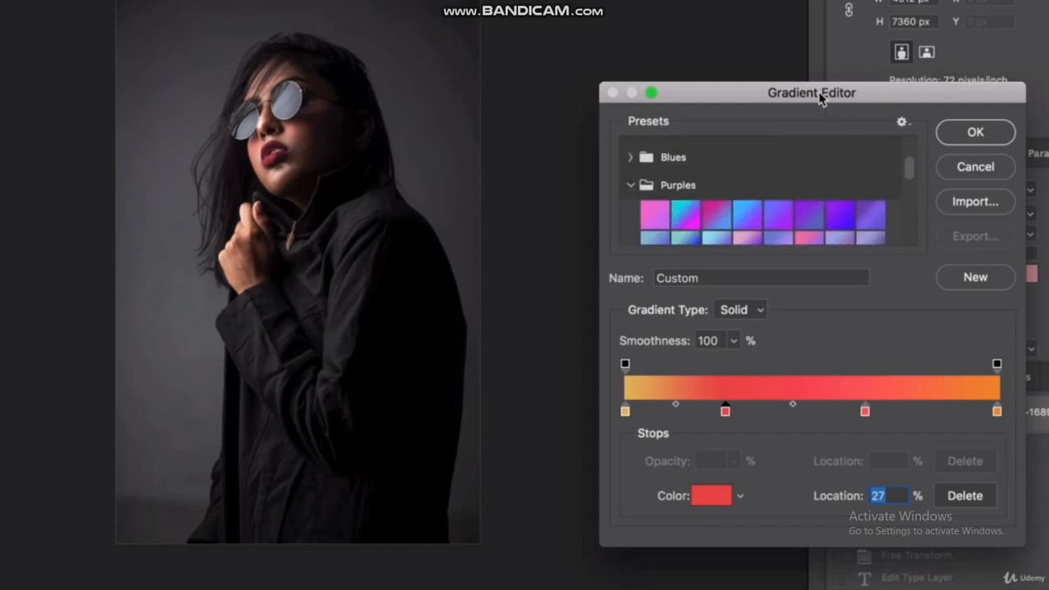
{"action": "left_click_drag", "start_coordinate": [822, 94], "coordinate": [664, 8]}
{"action": "left_click_drag", "start_coordinate": [866, 455], "coordinate": [1042, 589]}
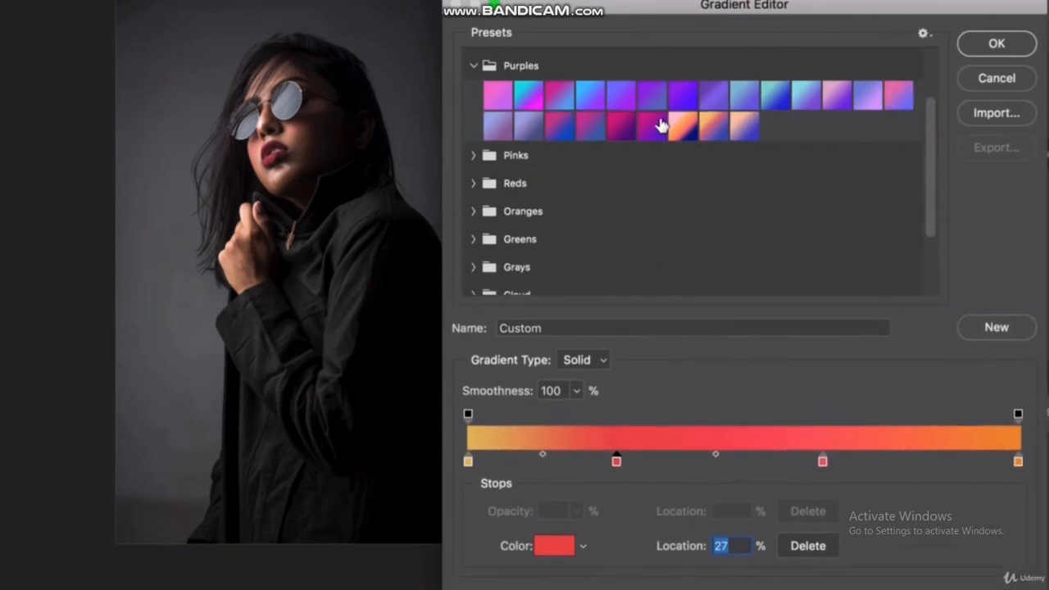
{"action": "scroll", "coordinate": [574, 136], "scroll_direction": "up", "scroll_amount": 3}
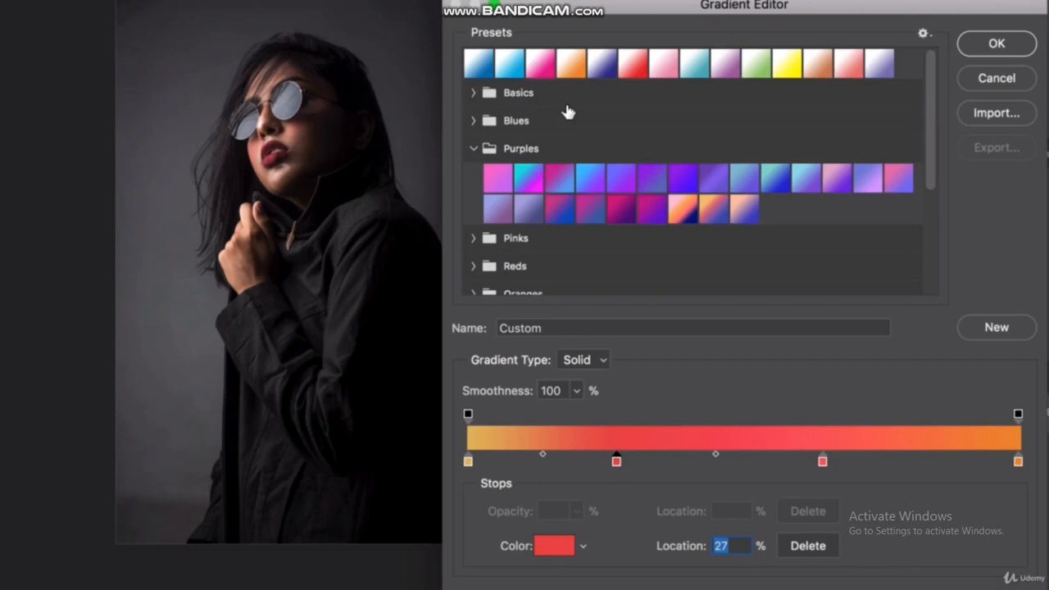
Try several gradients from the Purples group, including Purple_03 and Purple_20.
{"action": "left_click", "coordinate": [561, 178]}
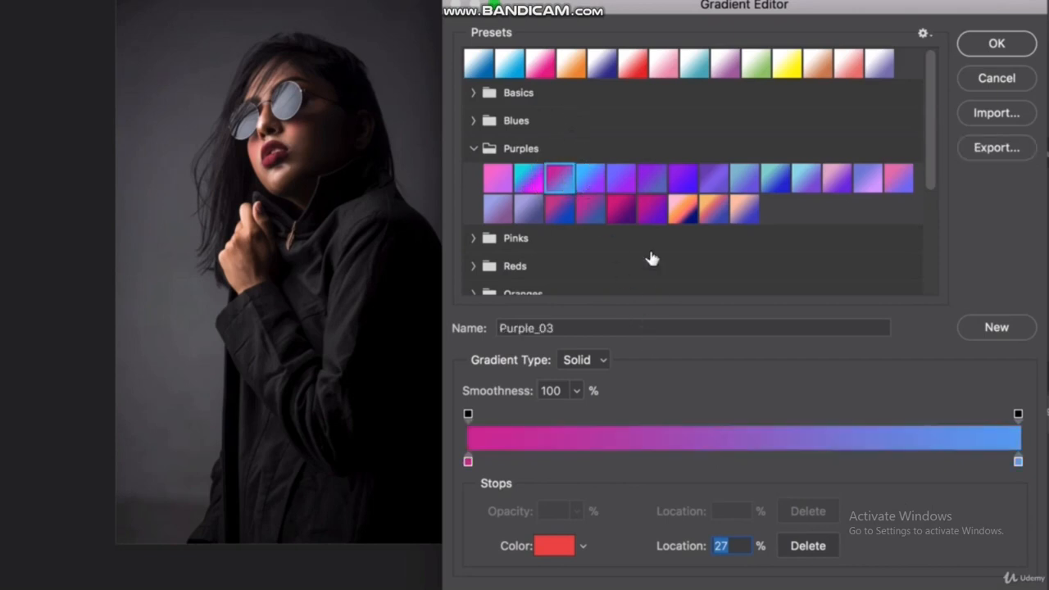
{"action": "left_click", "coordinate": [630, 182]}
{"action": "left_click", "coordinate": [658, 213]}
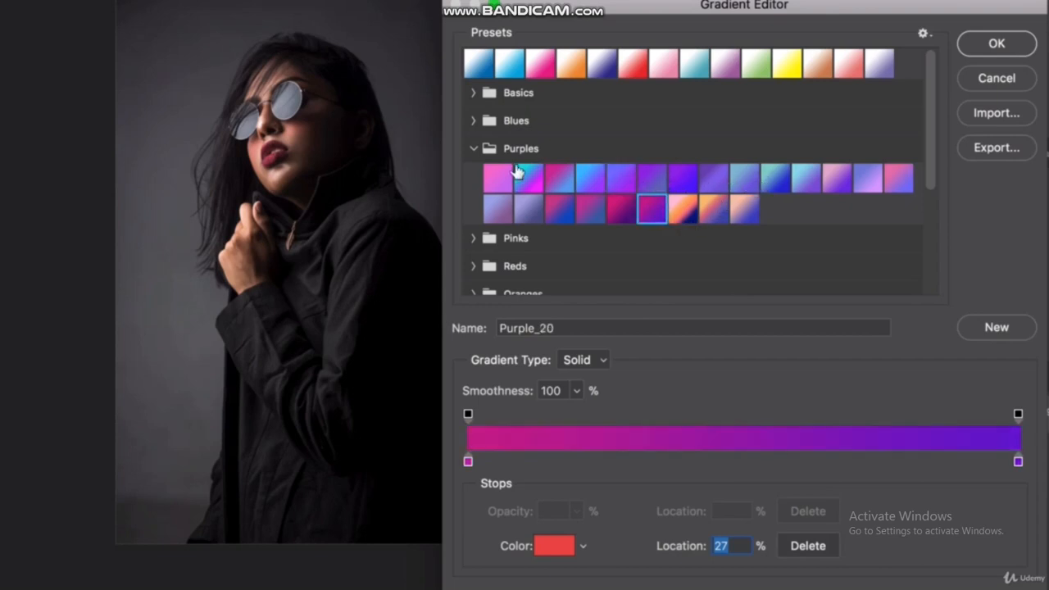
Expand the Pinks group, try the Pink_16 gradient, and choose Purple_19 from the Purples group.
{"action": "left_click", "coordinate": [475, 240]}
{"action": "scroll", "coordinate": [490, 246], "scroll_direction": "down", "scroll_amount": 2}
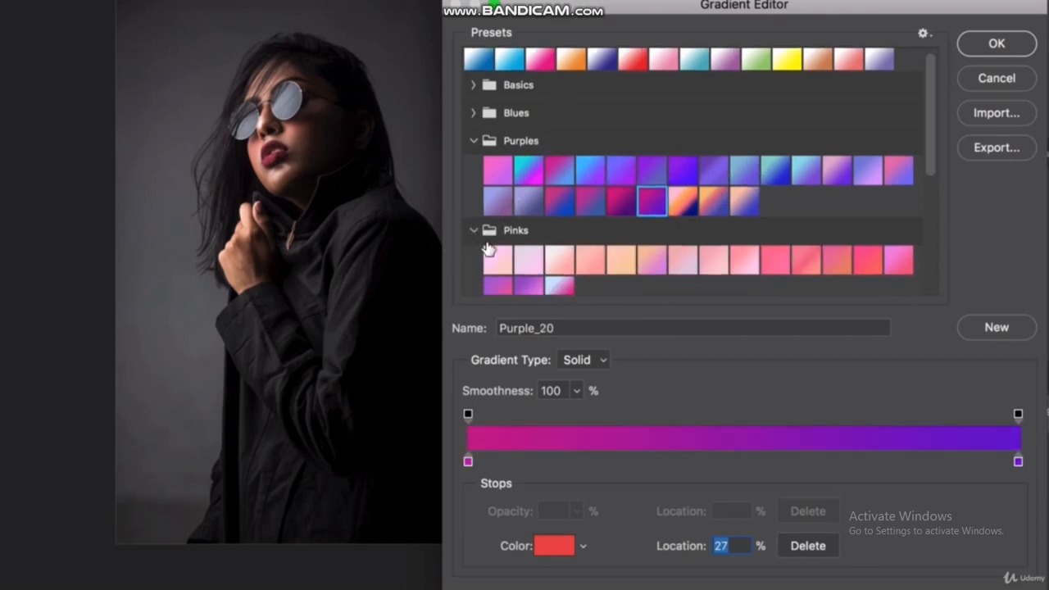
{"action": "left_click", "coordinate": [531, 239]}
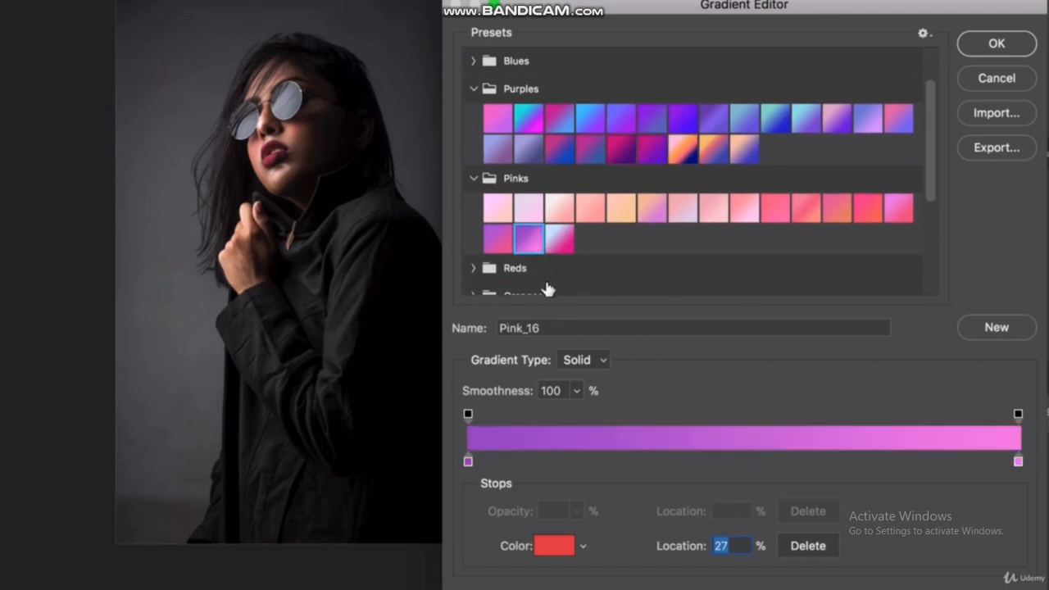
{"action": "scroll", "coordinate": [532, 239], "scroll_direction": "down", "scroll_amount": 1}
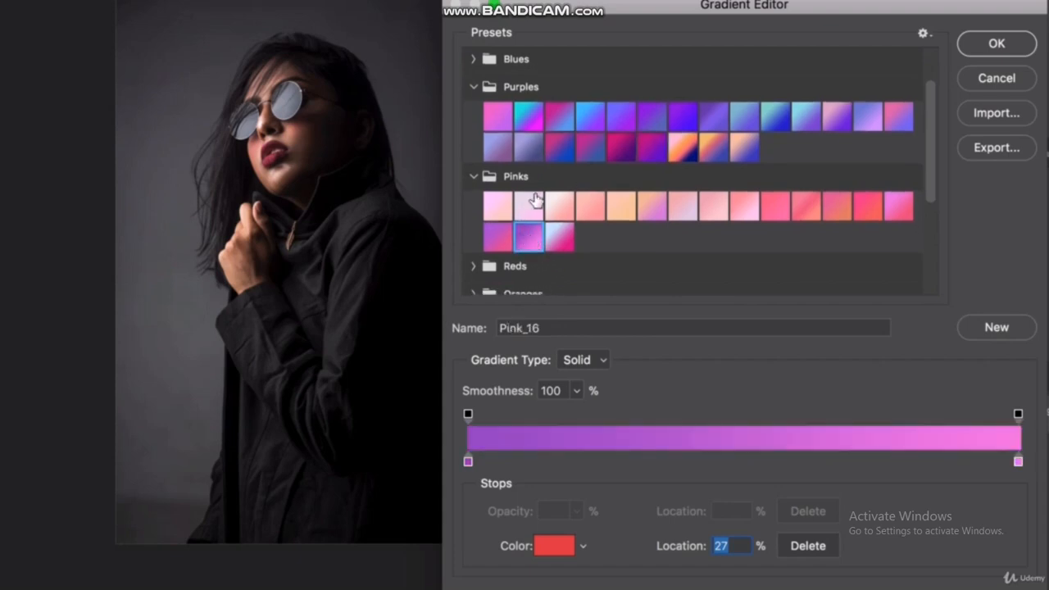
{"action": "left_click", "coordinate": [621, 148]}
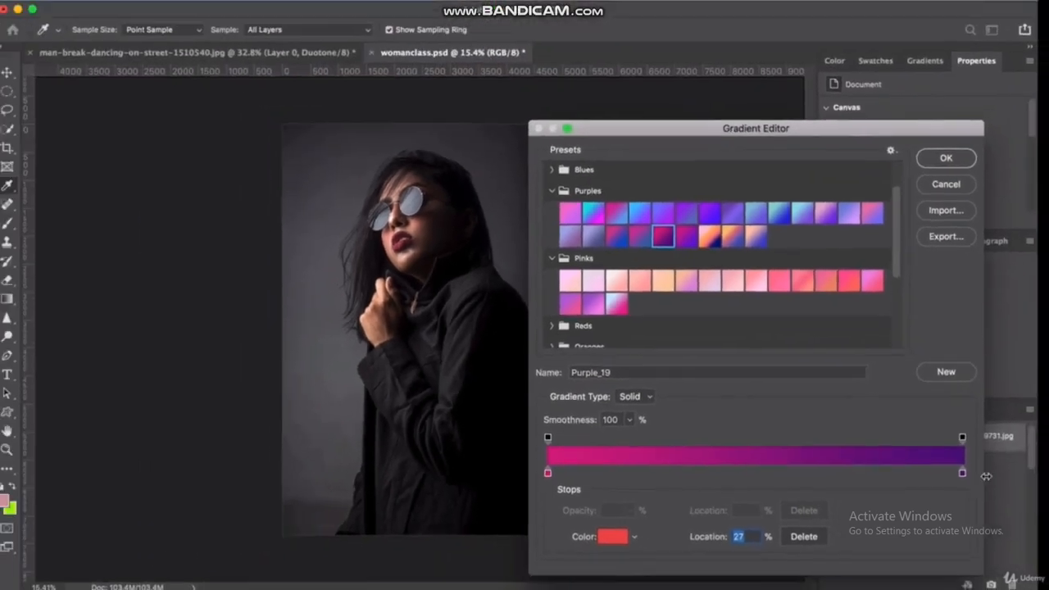
Accept the Purple_19 gradient, try it diagonally across the Background layer, and undo that fill.
{"action": "left_click", "coordinate": [942, 170]}
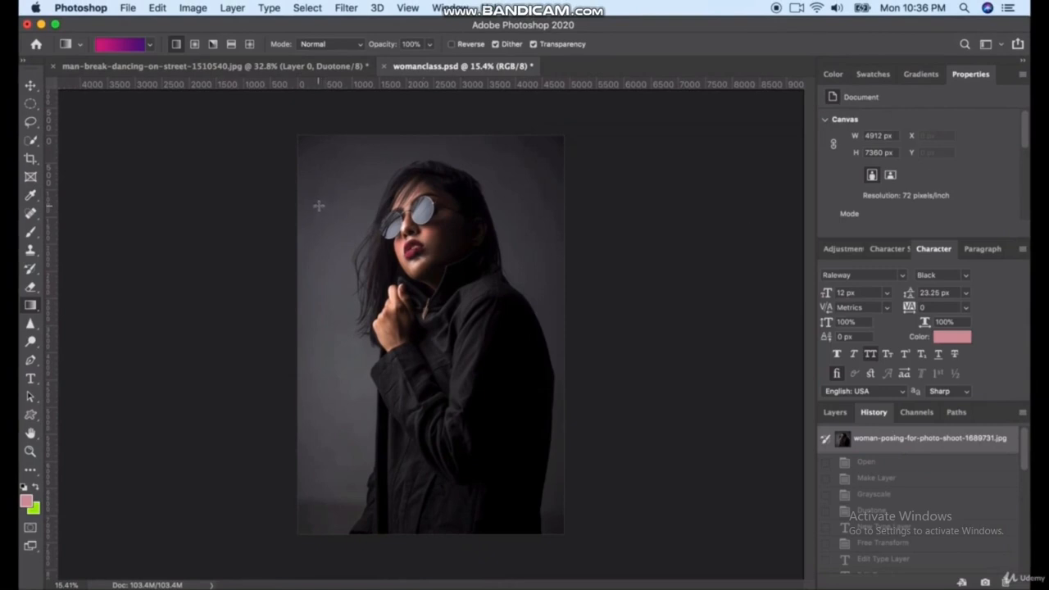
{"action": "left_click_drag", "start_coordinate": [312, 180], "coordinate": [345, 208]}
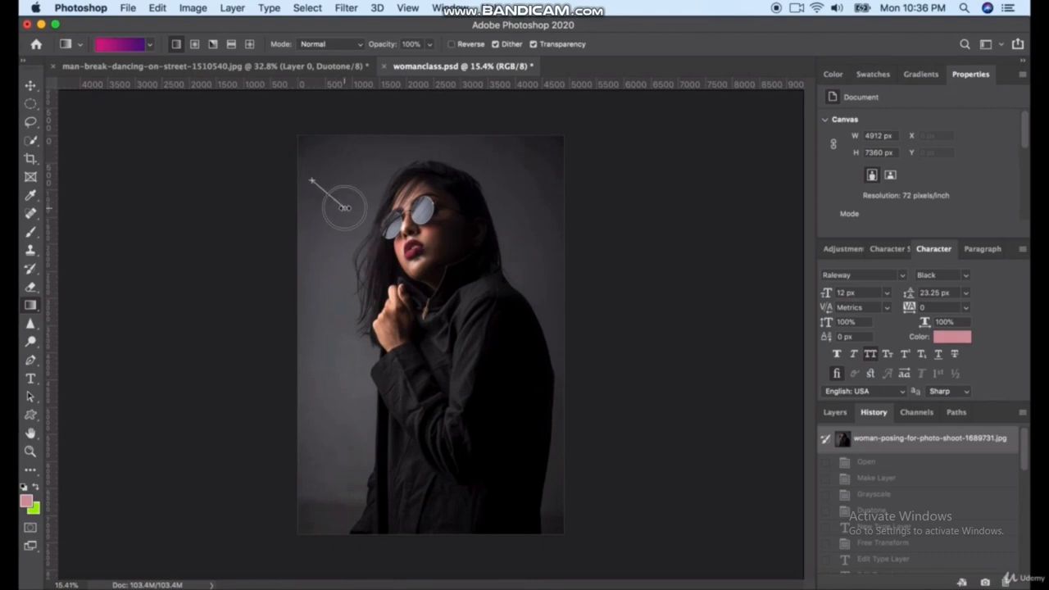
{"action": "left_click_drag", "start_coordinate": [345, 208], "coordinate": [345, 208]}
{"action": "left_click", "coordinate": [834, 413]}
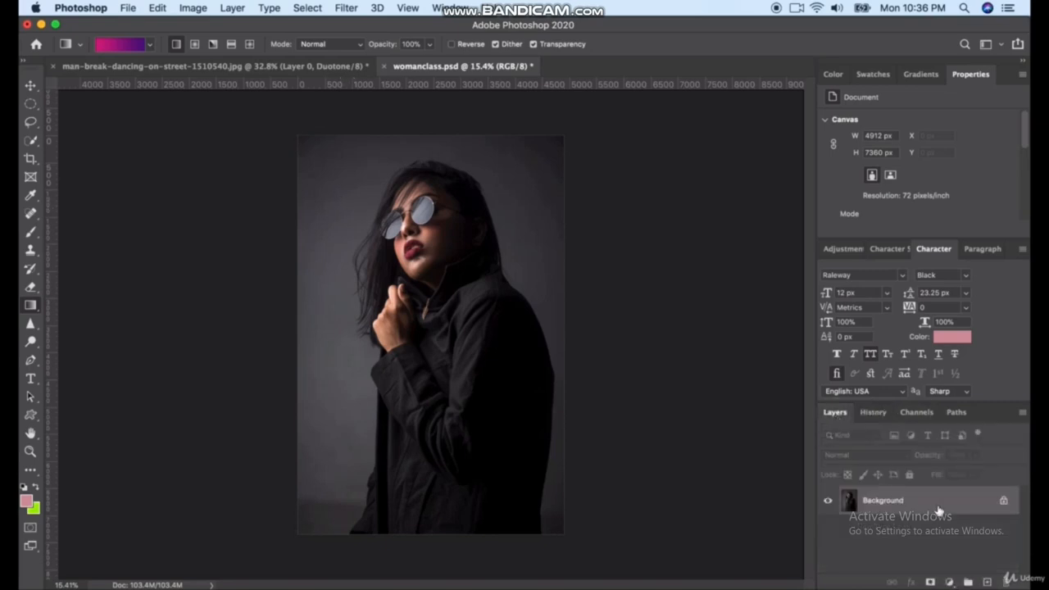
{"action": "left_click_drag", "start_coordinate": [323, 195], "coordinate": [490, 388]}
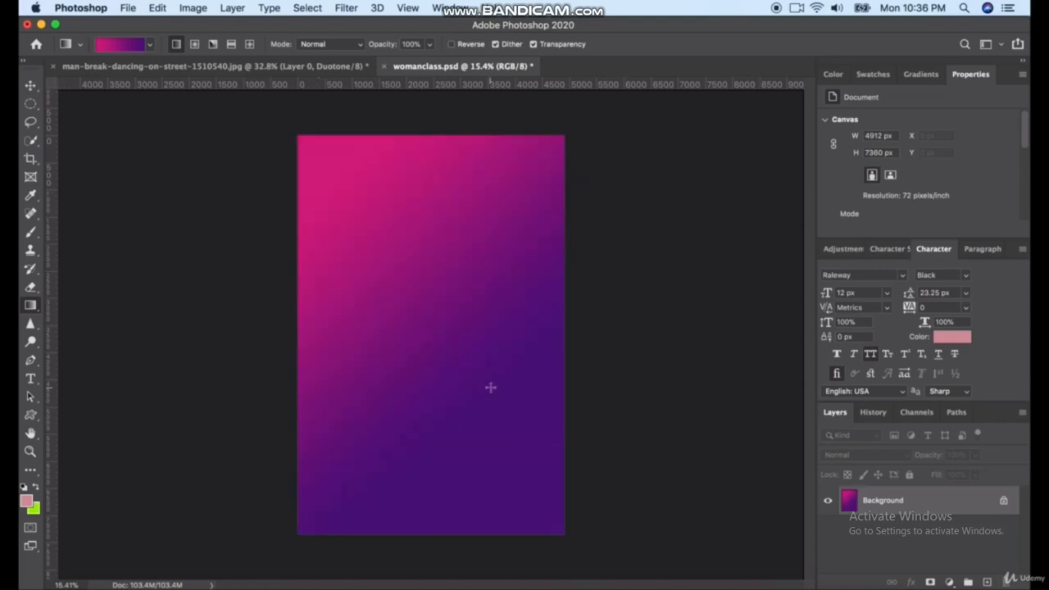
{"action": "key", "text": "super+z"}
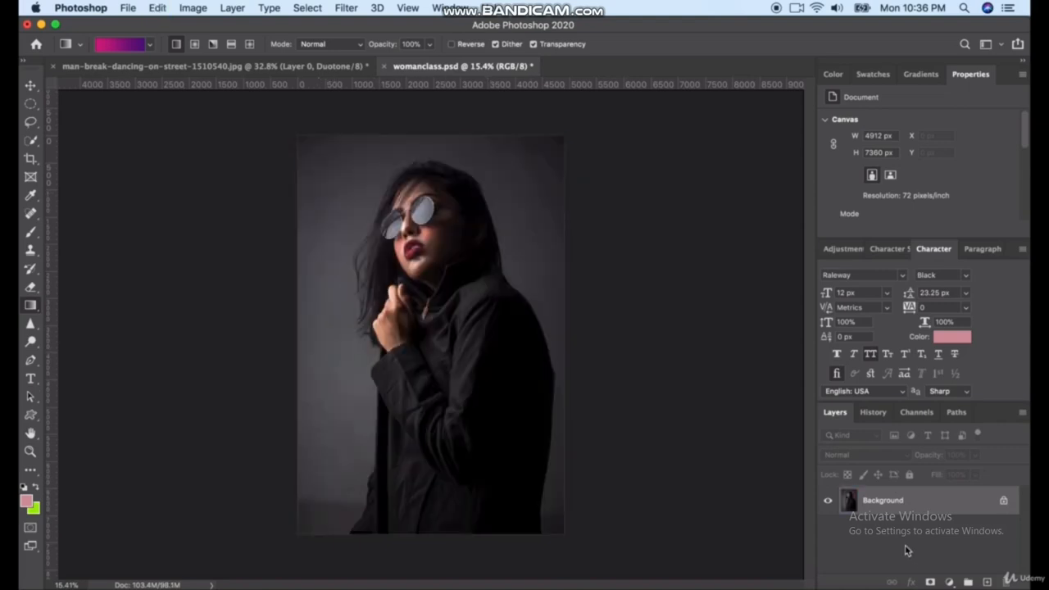
Add a new layer above the Background and name it gradient.
{"action": "left_click", "coordinate": [987, 582]}
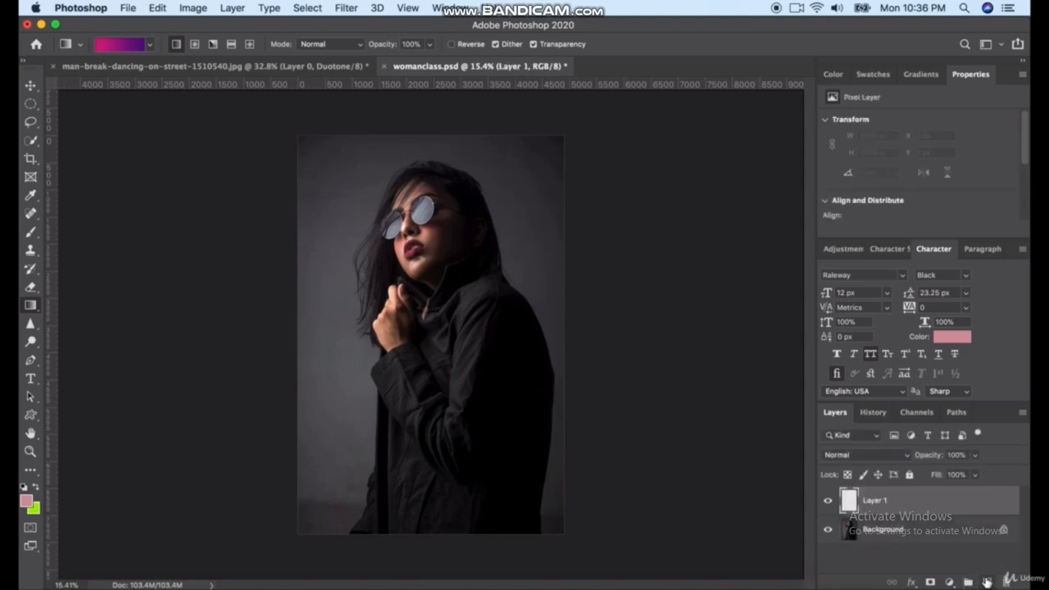
{"action": "double_click", "coordinate": [875, 500]}
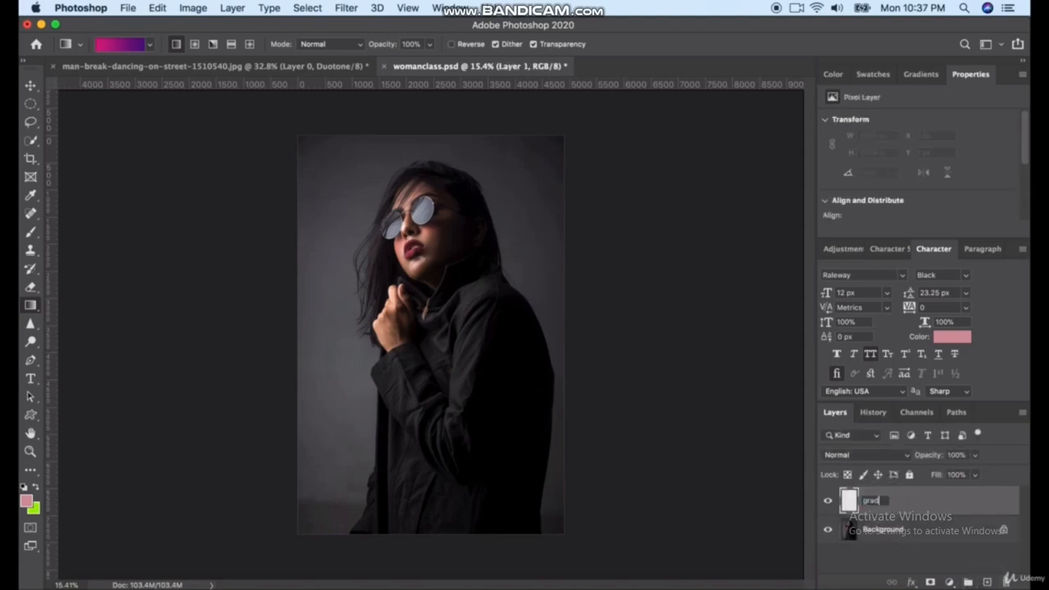
{"action": "type", "text": "gradient"}
{"action": "key", "text": "Return"}
Fill the gradient layer with linear gradients of different lengths, running diagonally from the canvas's upper-left corner.
{"action": "left_click_drag", "start_coordinate": [320, 186], "coordinate": [520, 453]}
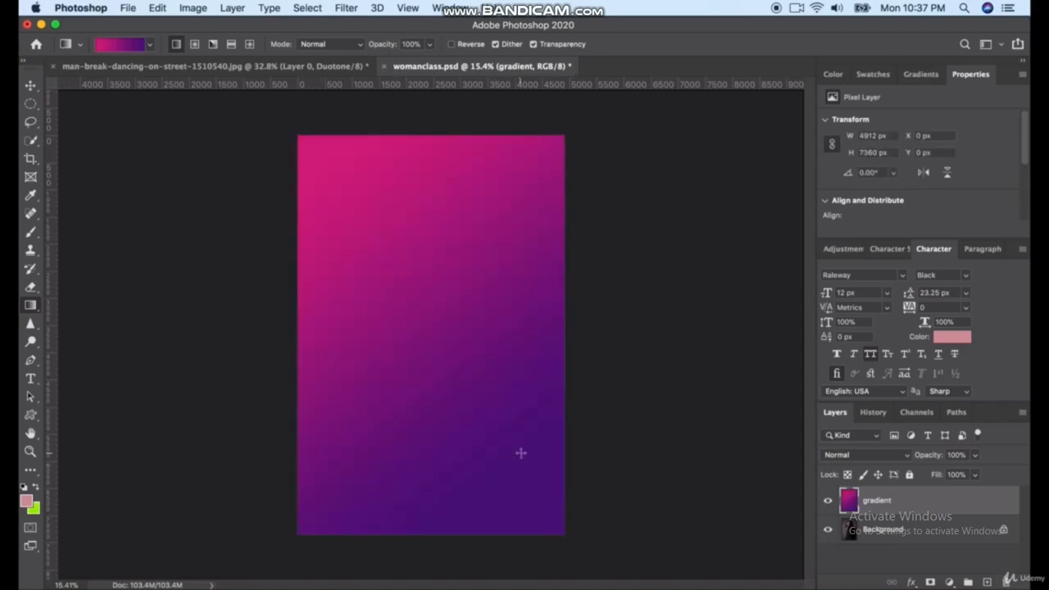
{"action": "left_click_drag", "start_coordinate": [324, 179], "coordinate": [351, 210]}
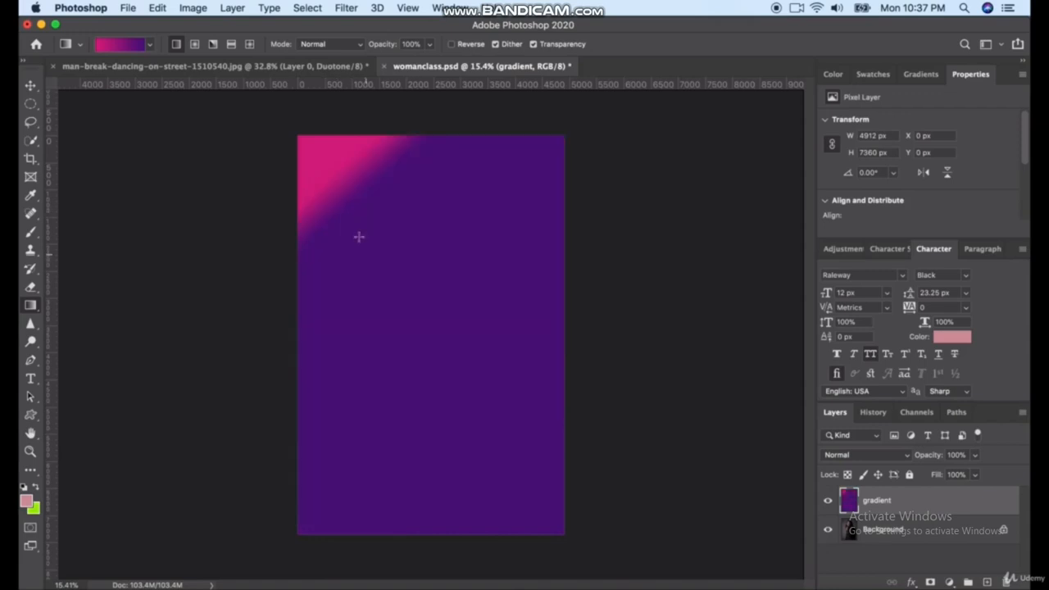
{"action": "left_click_drag", "start_coordinate": [312, 155], "coordinate": [556, 497]}
Try the radial and diamond gradient styles on the gradient layer, starting from its upper-left area.
{"action": "left_click", "coordinate": [195, 46]}
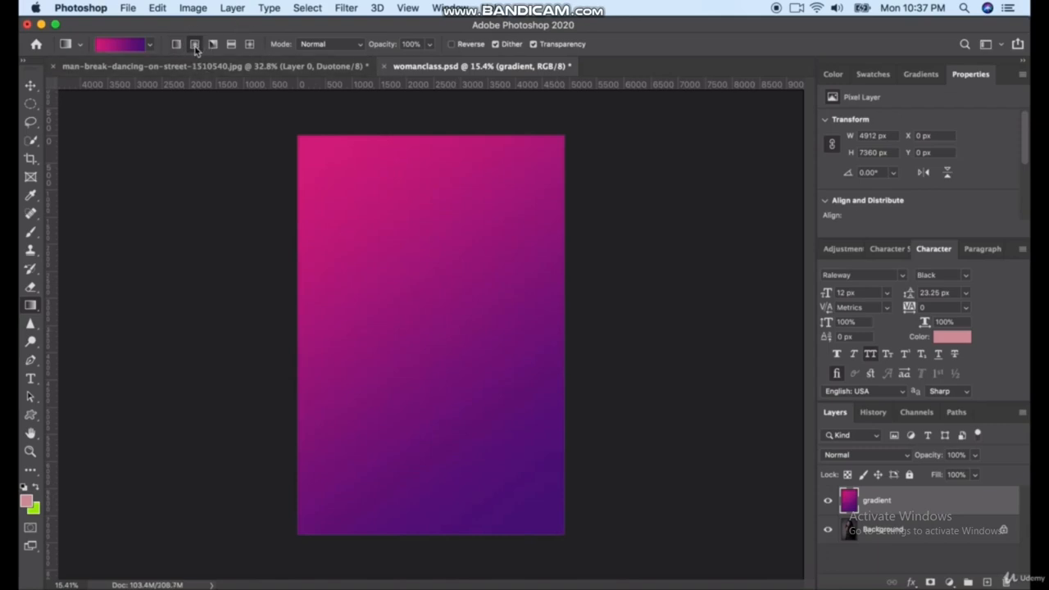
{"action": "left_click_drag", "start_coordinate": [335, 166], "coordinate": [499, 439]}
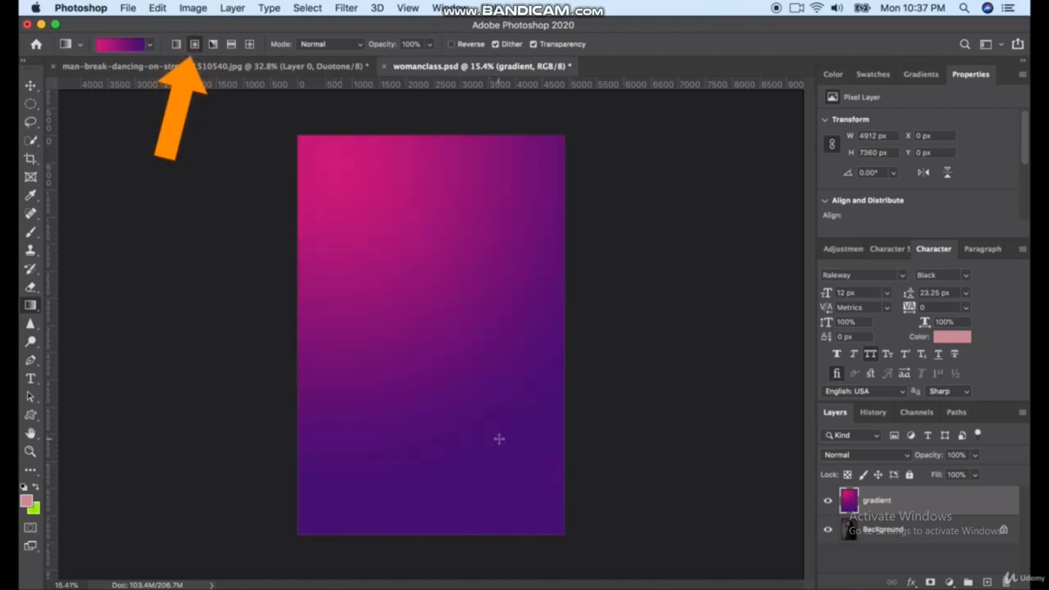
{"action": "left_click", "coordinate": [233, 48]}
{"action": "left_click", "coordinate": [250, 45]}
{"action": "left_click_drag", "start_coordinate": [356, 239], "coordinate": [506, 451]}
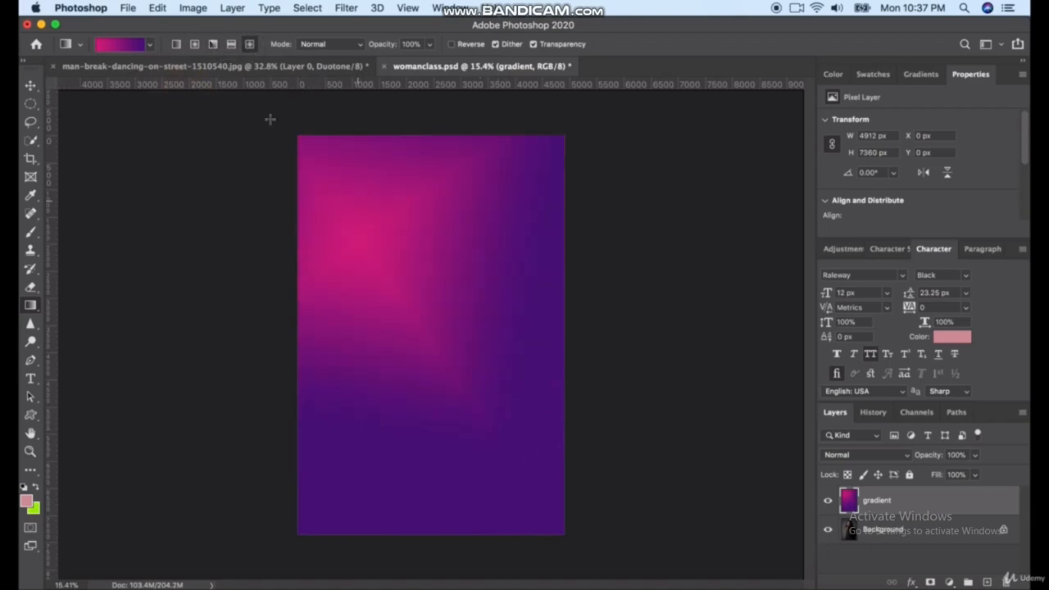
Fill the gradient layer with a radial gradient spreading from the canvas's upper-left corner toward the lower right.
{"action": "left_click", "coordinate": [194, 44]}
{"action": "left_click_drag", "start_coordinate": [322, 170], "coordinate": [538, 491]}
{"action": "left_click_drag", "start_coordinate": [306, 153], "coordinate": [482, 399]}
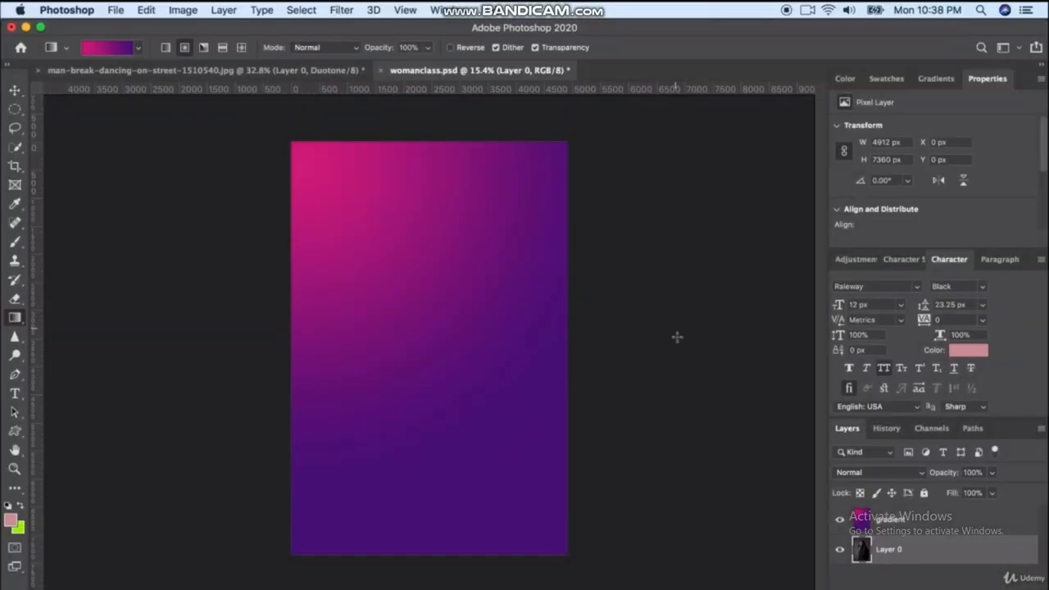
Float the Layers panel beside the photo with the gradient layer selected, and preview its Screen blending without applying it.
{"action": "left_click", "coordinate": [886, 527]}
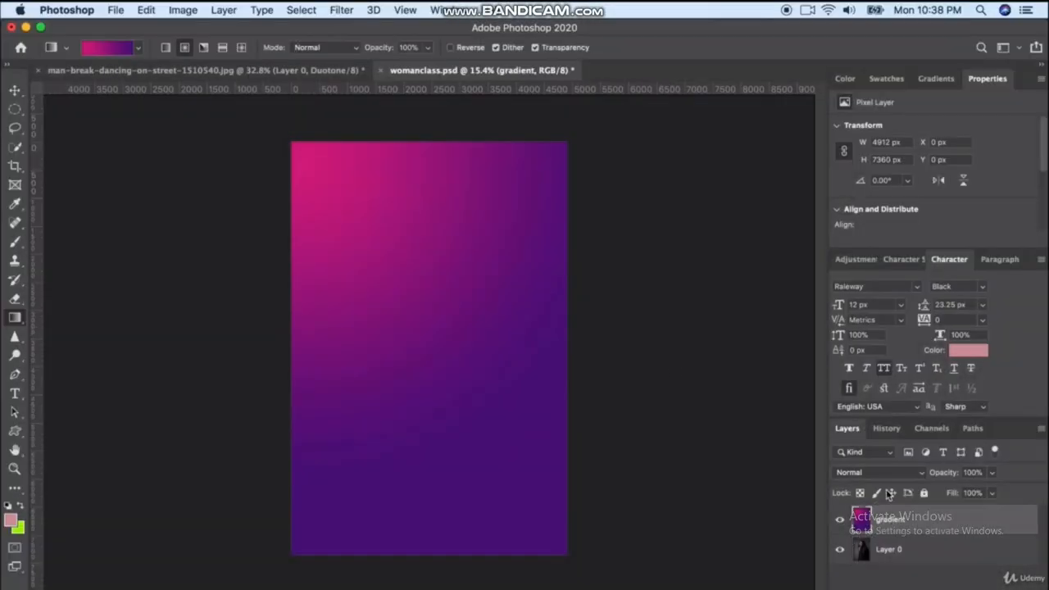
{"action": "left_click_drag", "start_coordinate": [847, 427], "coordinate": [616, 235]}
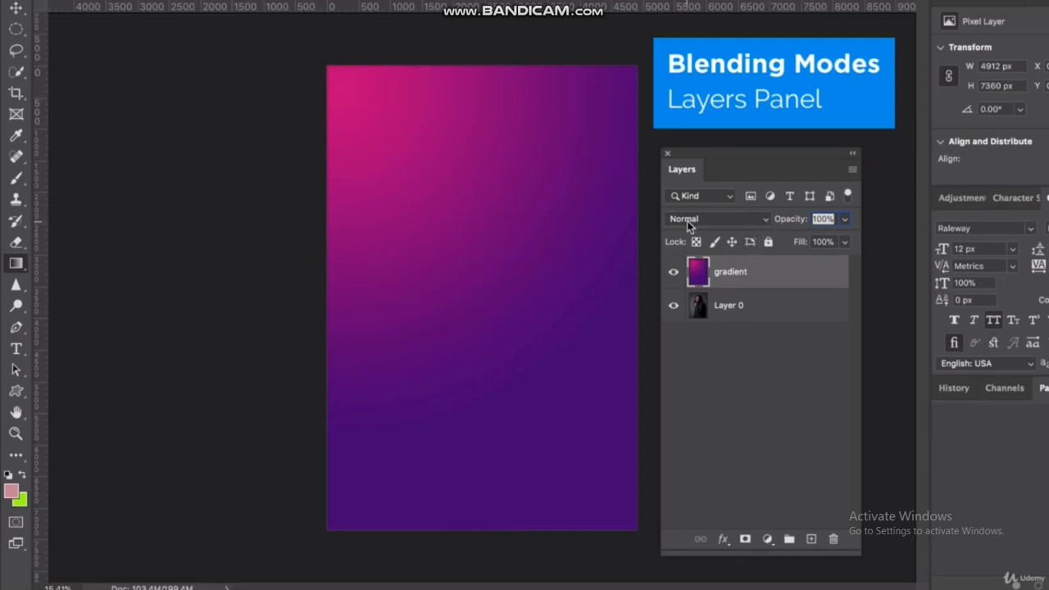
{"action": "left_click", "coordinate": [764, 227]}
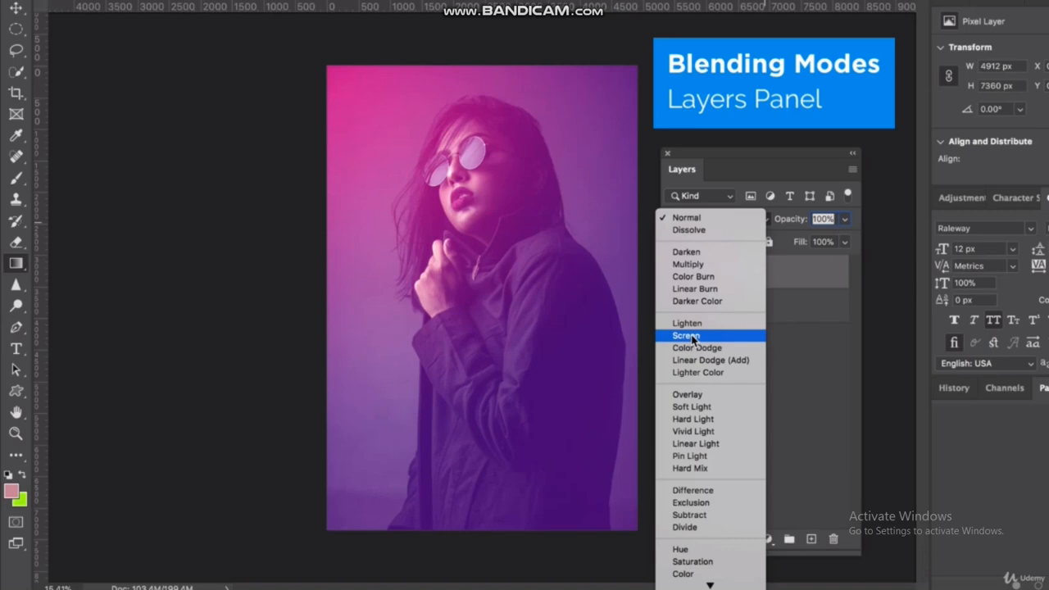
{"action": "left_click", "coordinate": [788, 344]}
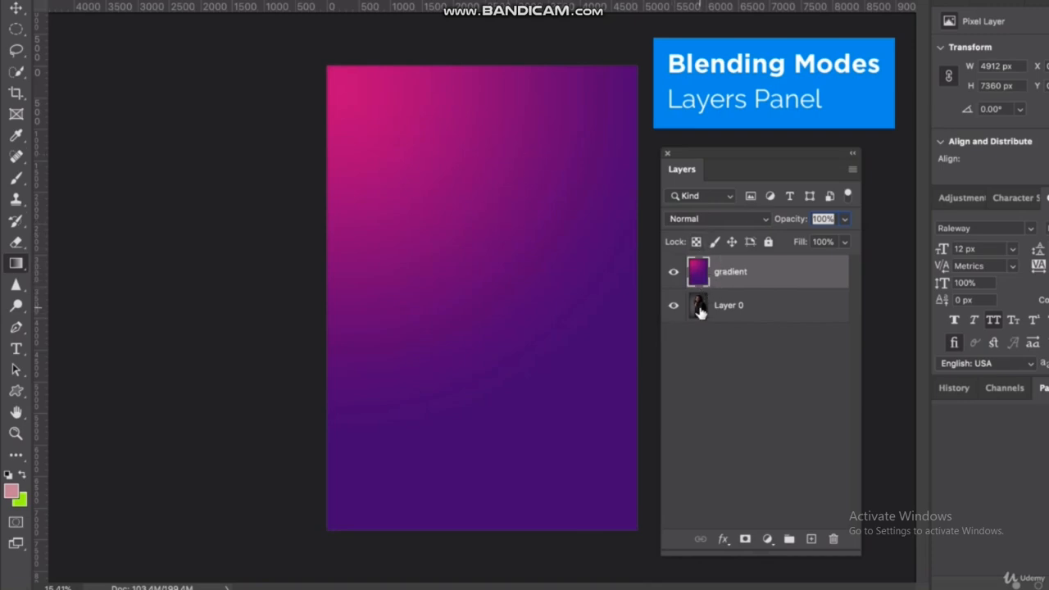
Set the gradient layer's blending mode to Screen, and preview Exclusion for comparison while keeping Screen.
{"action": "left_click", "coordinate": [688, 219]}
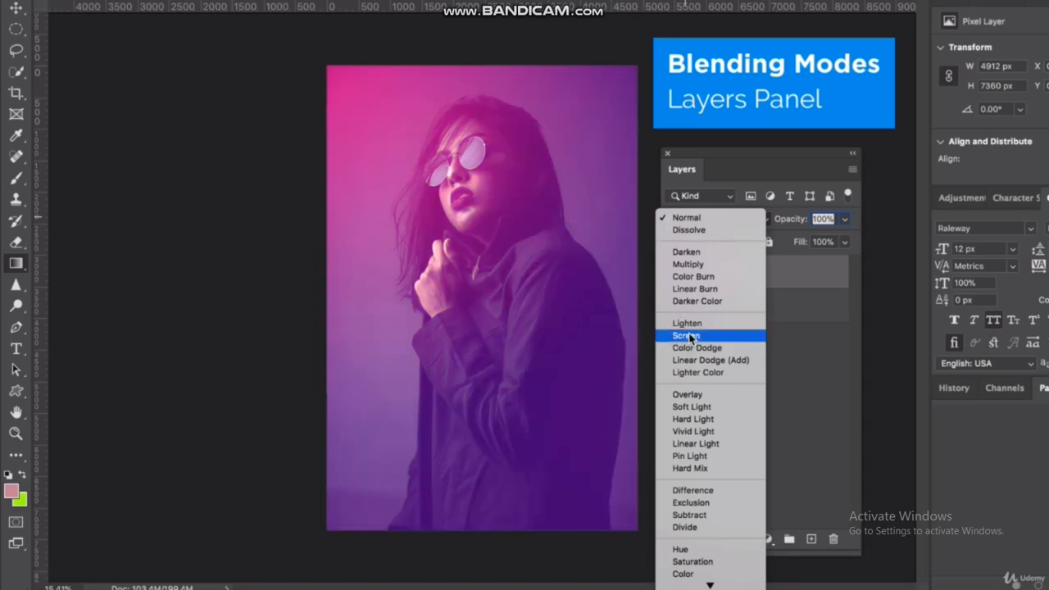
{"action": "left_click", "coordinate": [690, 338]}
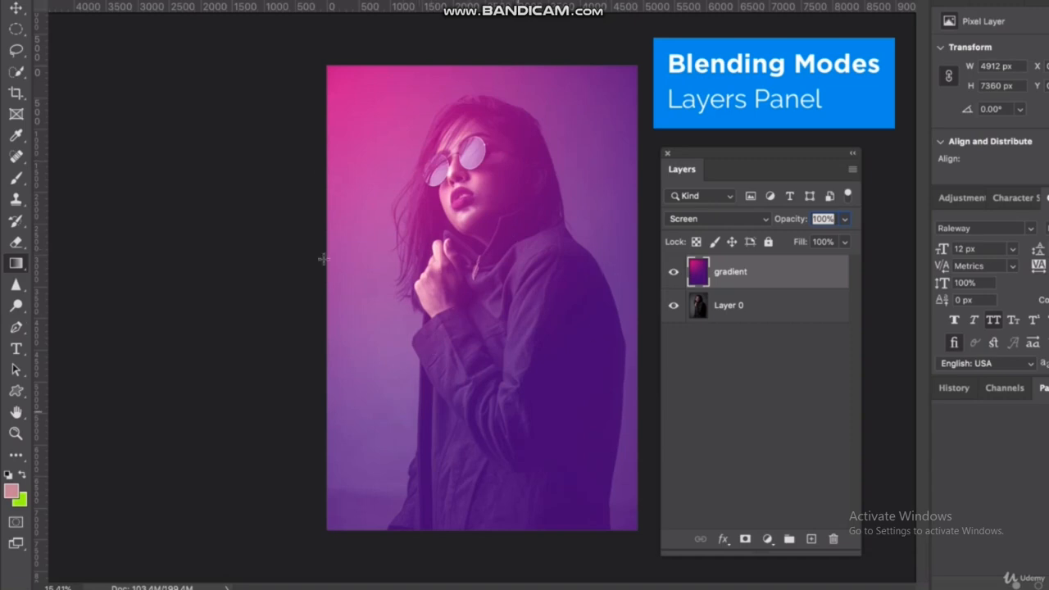
{"action": "left_click", "coordinate": [732, 223]}
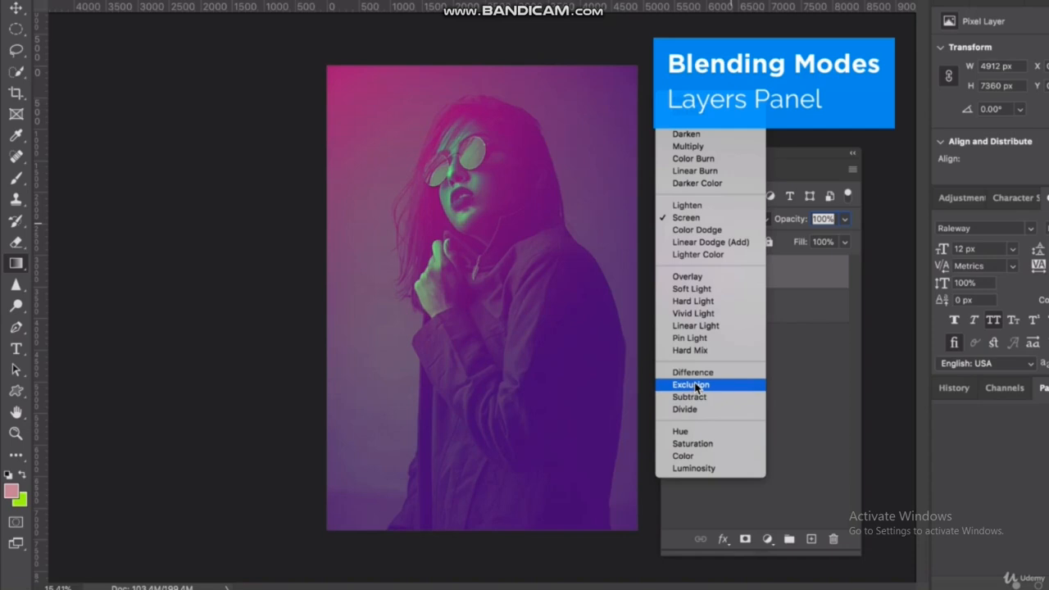
{"action": "left_click", "coordinate": [690, 220]}
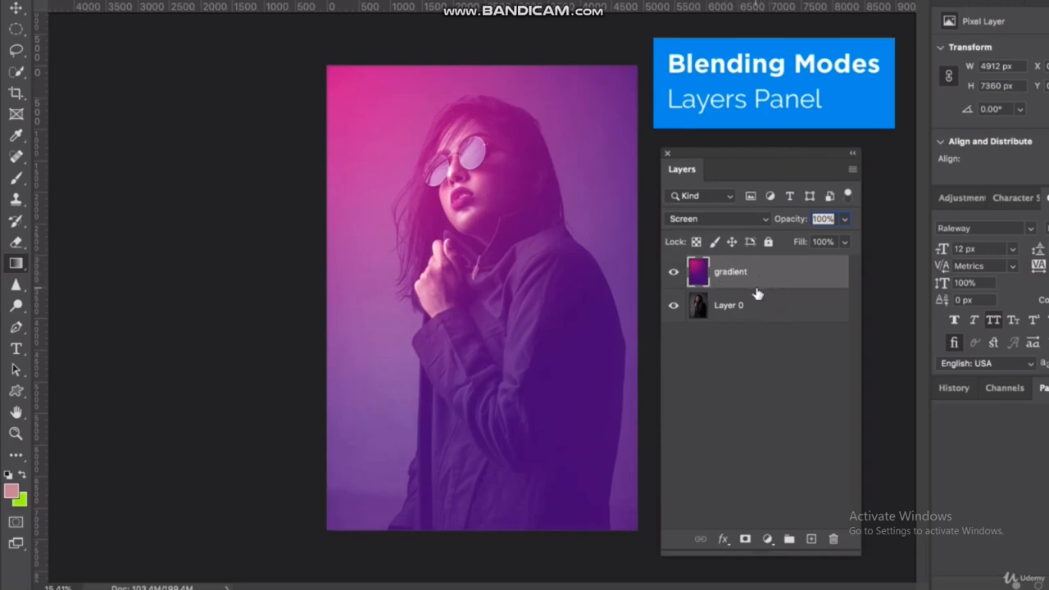
Move the photo layer, Layer 0, above the gradient layer and set the gradient layer's blending mode to Normal.
{"action": "left_click", "coordinate": [756, 306]}
{"action": "left_click_drag", "start_coordinate": [746, 310], "coordinate": [751, 264]}
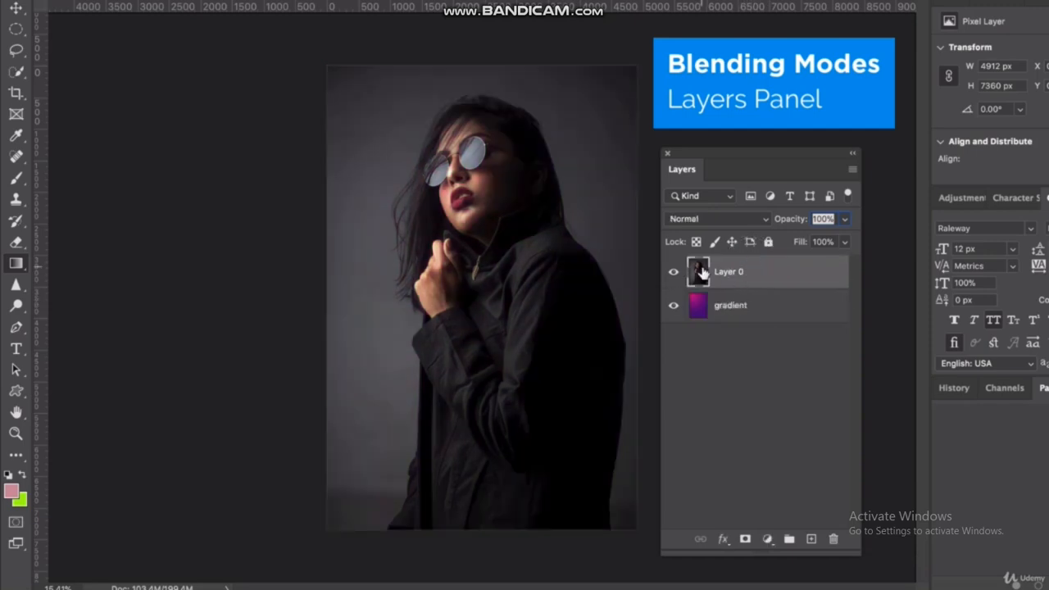
{"action": "left_click", "coordinate": [742, 316]}
{"action": "left_click", "coordinate": [706, 221]}
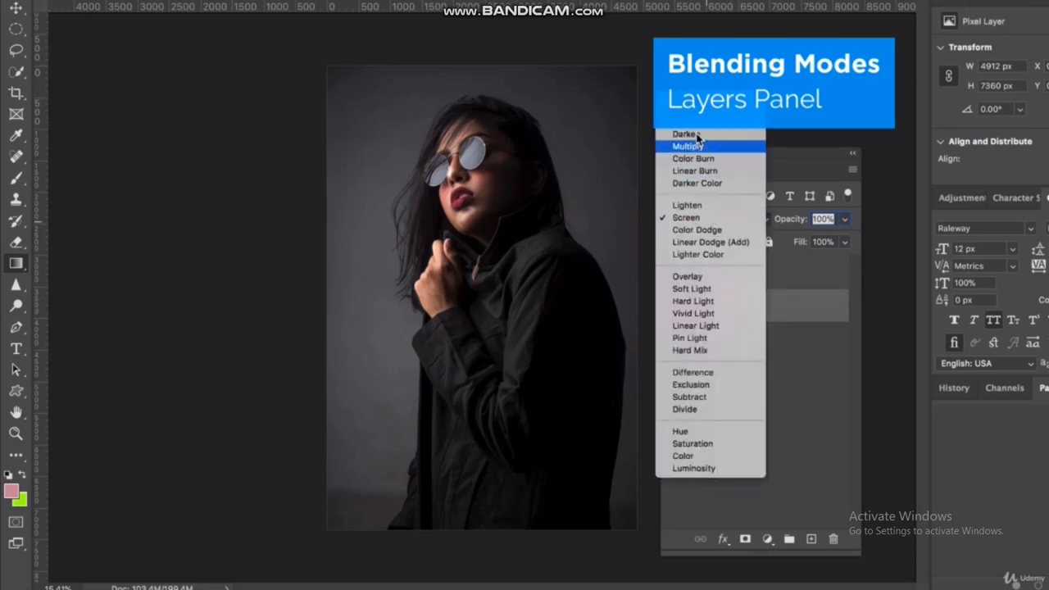
{"action": "left_click", "coordinate": [688, 114]}
{"action": "left_click", "coordinate": [726, 272]}
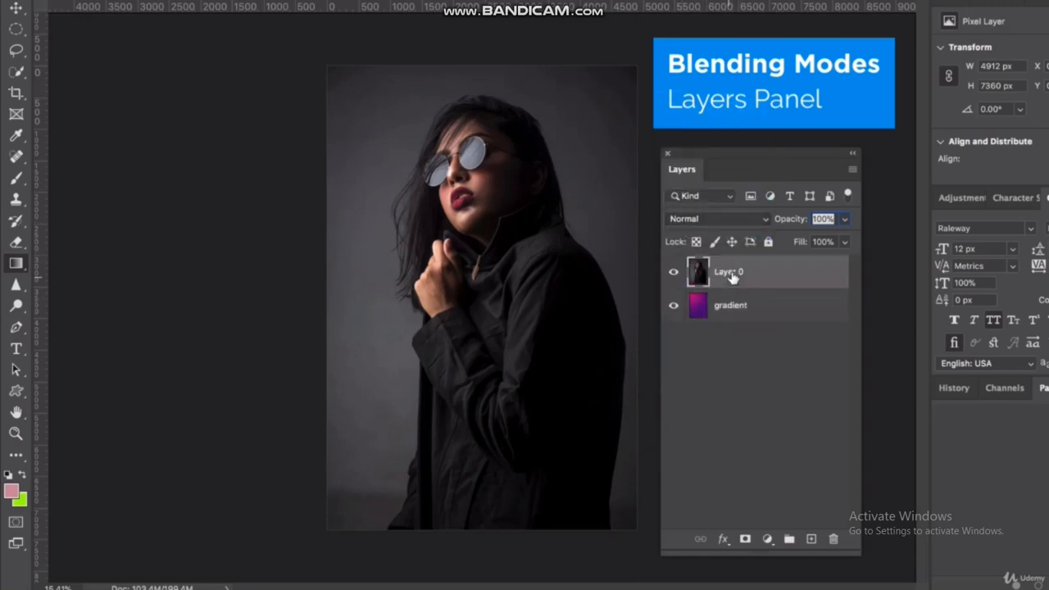
Compare blending modes on Layer 0, such as Overlay, and set it to Screen.
{"action": "left_click", "coordinate": [702, 227]}
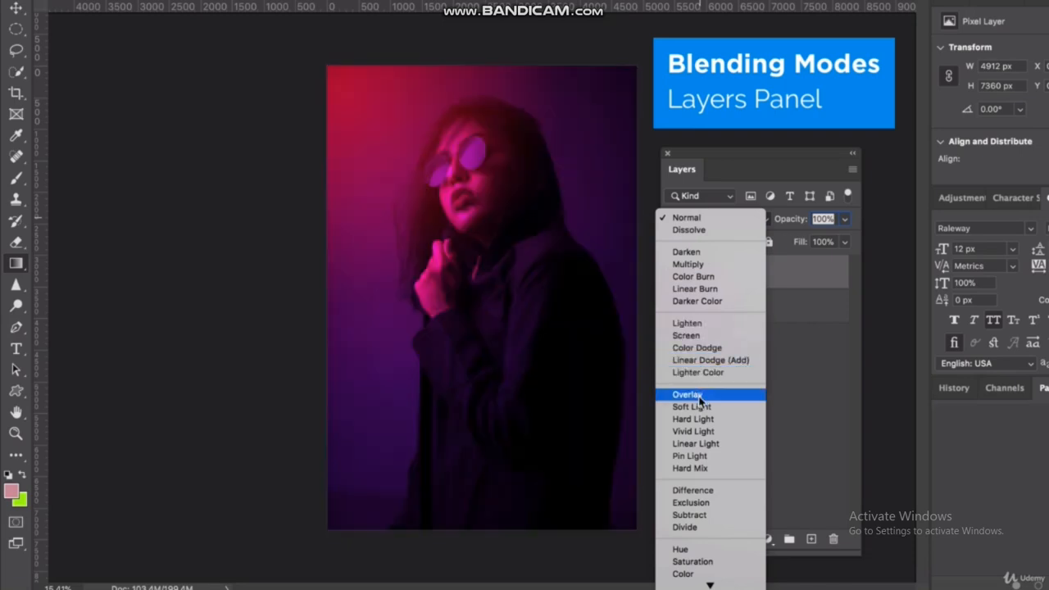
{"action": "left_click", "coordinate": [706, 335]}
{"action": "left_click", "coordinate": [710, 344]}
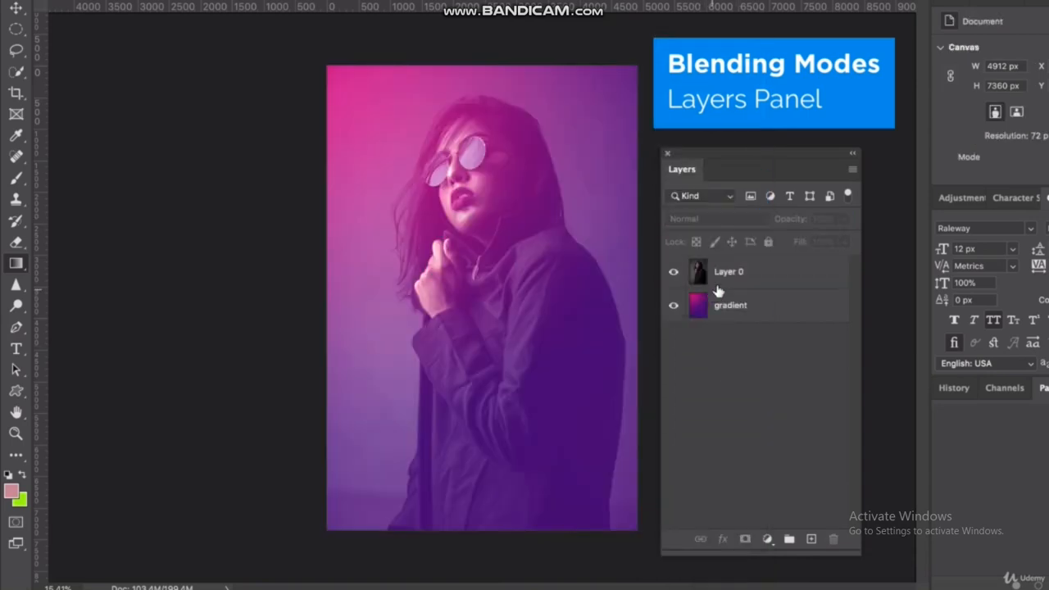
{"action": "left_click", "coordinate": [700, 302]}
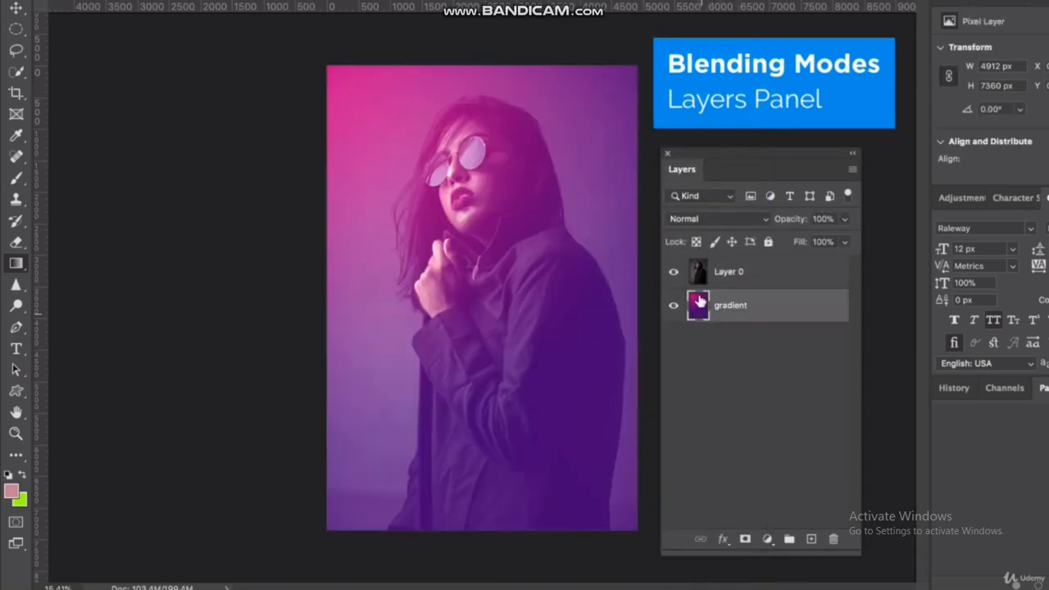
Move Layer 0 back below the gradient layer with Normal blending, and set the gradient layer to Screen.
{"action": "left_click", "coordinate": [773, 272]}
{"action": "left_click_drag", "start_coordinate": [768, 276], "coordinate": [733, 305]}
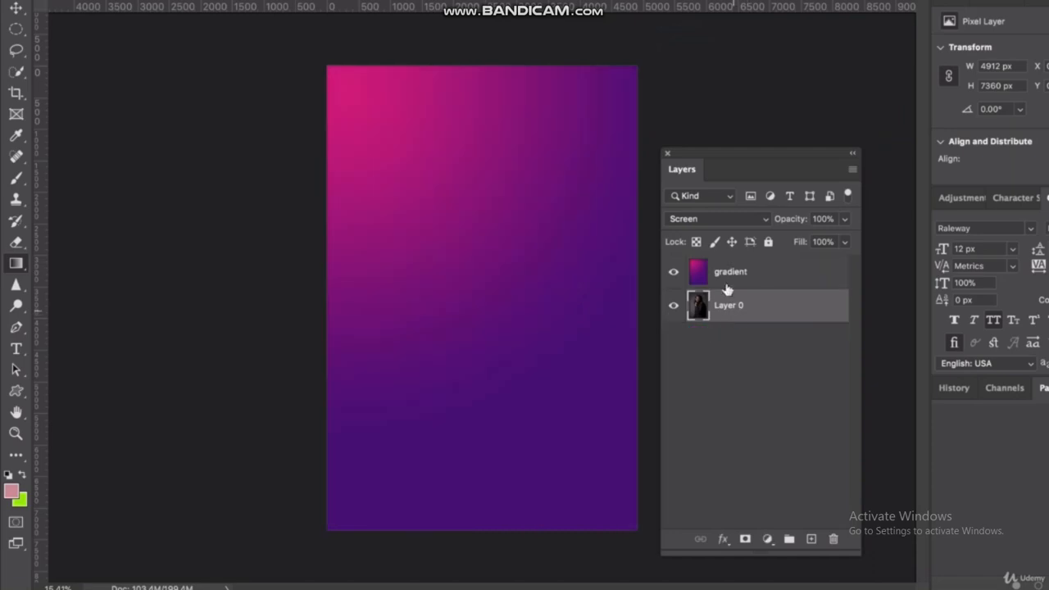
{"action": "left_click", "coordinate": [713, 219]}
{"action": "left_click", "coordinate": [696, 99]}
{"action": "left_click", "coordinate": [750, 279]}
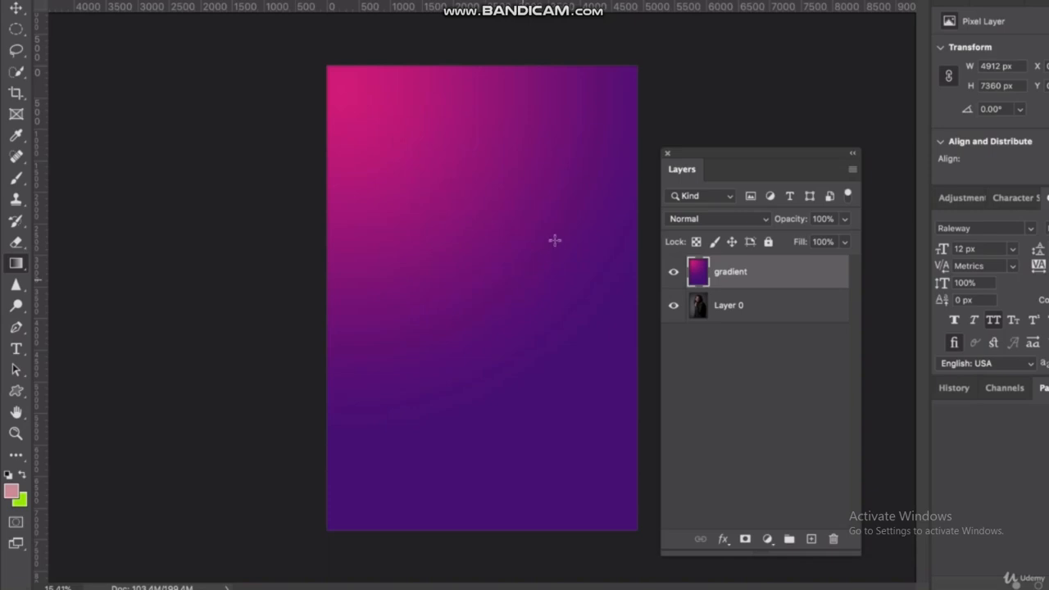
{"action": "left_click", "coordinate": [702, 219]}
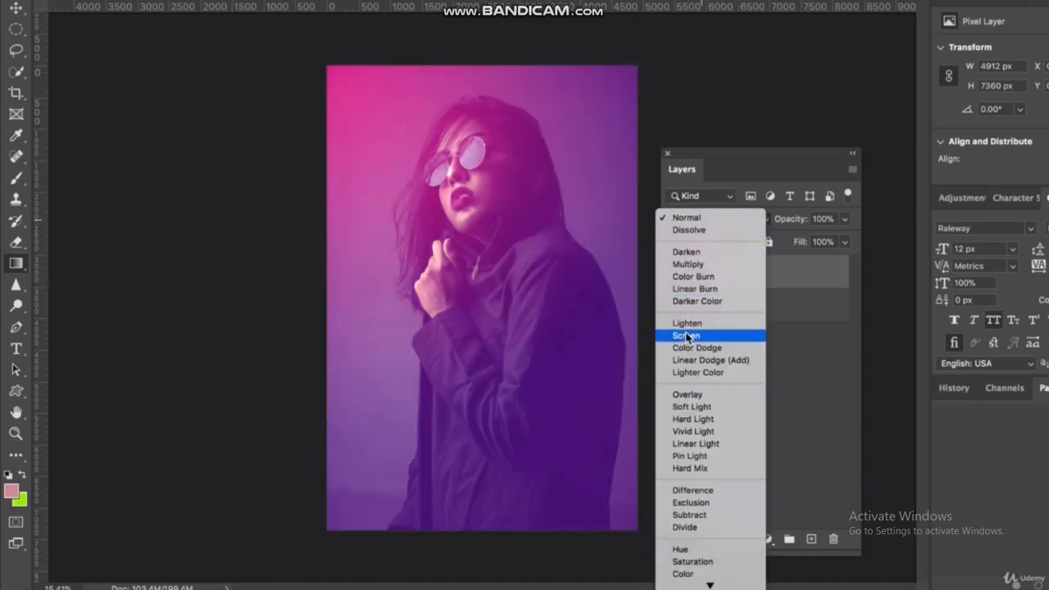
{"action": "left_click", "coordinate": [687, 336]}
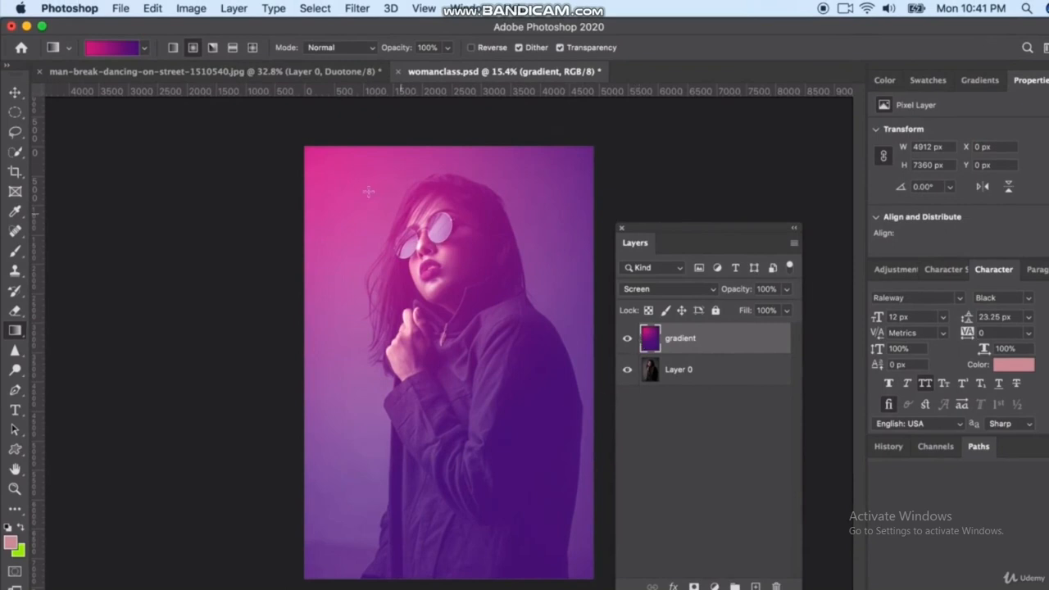
Choose the orange, red and purple Red_07 gradient from the Reds preset group.
{"action": "left_click", "coordinate": [144, 48]}
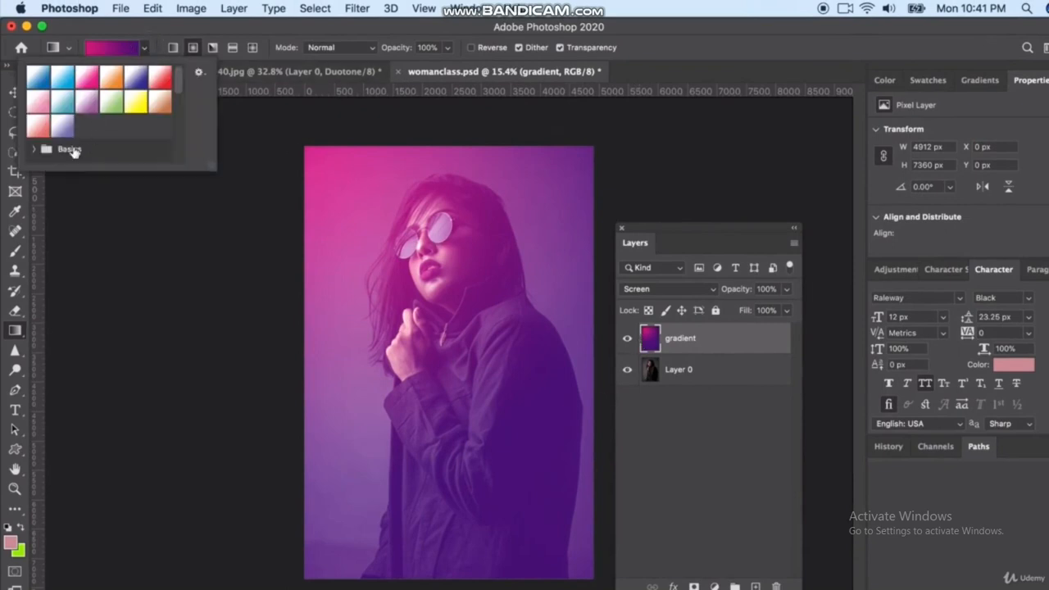
{"action": "left_click_drag", "start_coordinate": [181, 86], "coordinate": [143, 112]}
{"action": "left_click", "coordinate": [35, 140]}
{"action": "scroll", "coordinate": [85, 144], "scroll_direction": "down", "scroll_amount": 2}
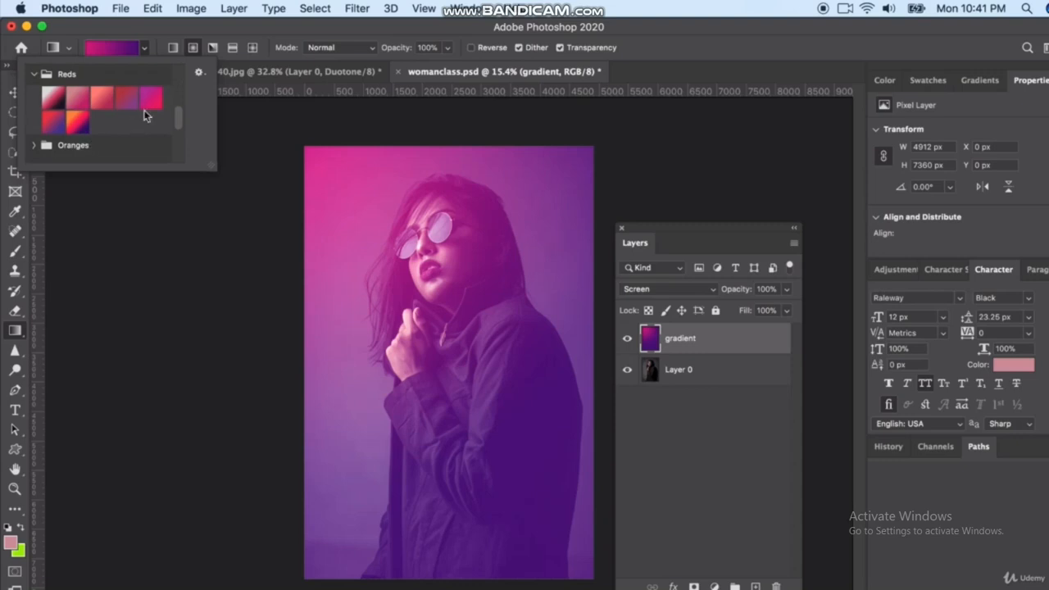
{"action": "left_click", "coordinate": [78, 128]}
{"action": "double_click", "coordinate": [78, 126]}
Edit the Red_07 gradient by shifting its middle red stop slightly toward the orange end, and accept it.
{"action": "left_click", "coordinate": [109, 50]}
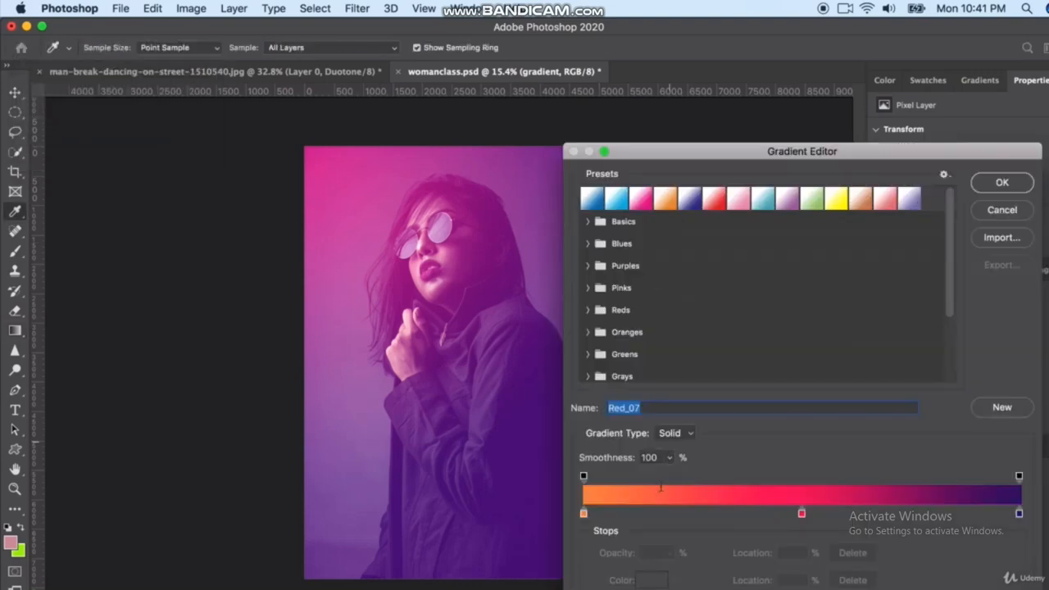
{"action": "left_click_drag", "start_coordinate": [801, 514], "coordinate": [788, 517]}
{"action": "key", "text": "Return"}
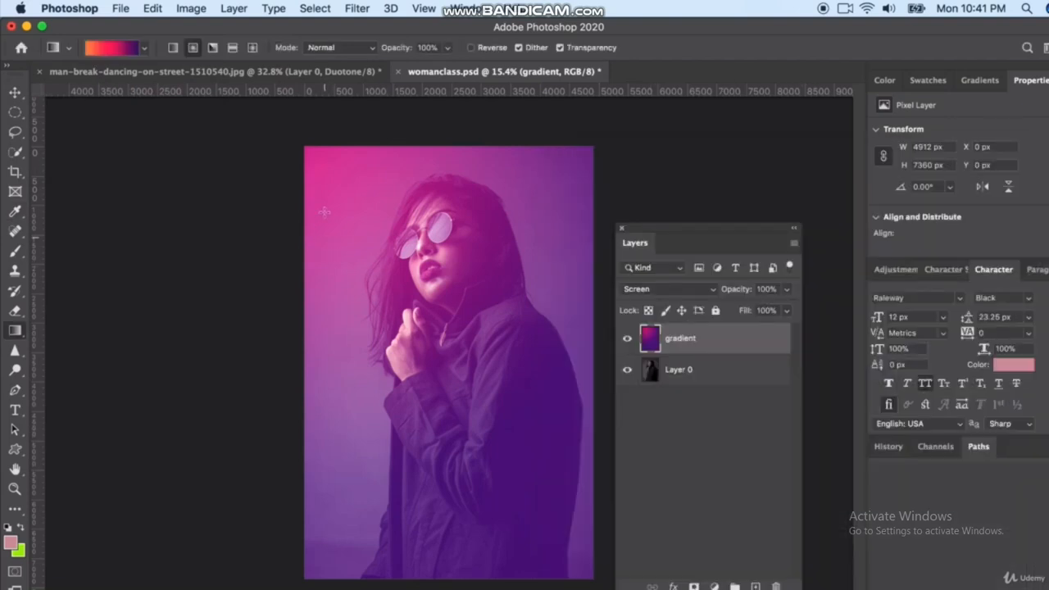
Redraw the radial gradient on the gradient layer from the portrait's upper-left corner toward the lower right, trying several lengths.
{"action": "mouse_move", "coordinate": [320, 175]}
{"action": "left_mouse_down"}
{"action": "mouse_move", "coordinate": [532, 436]}
{"action": "mouse_move", "coordinate": [558, 513]}
{"action": "left_mouse_up"}
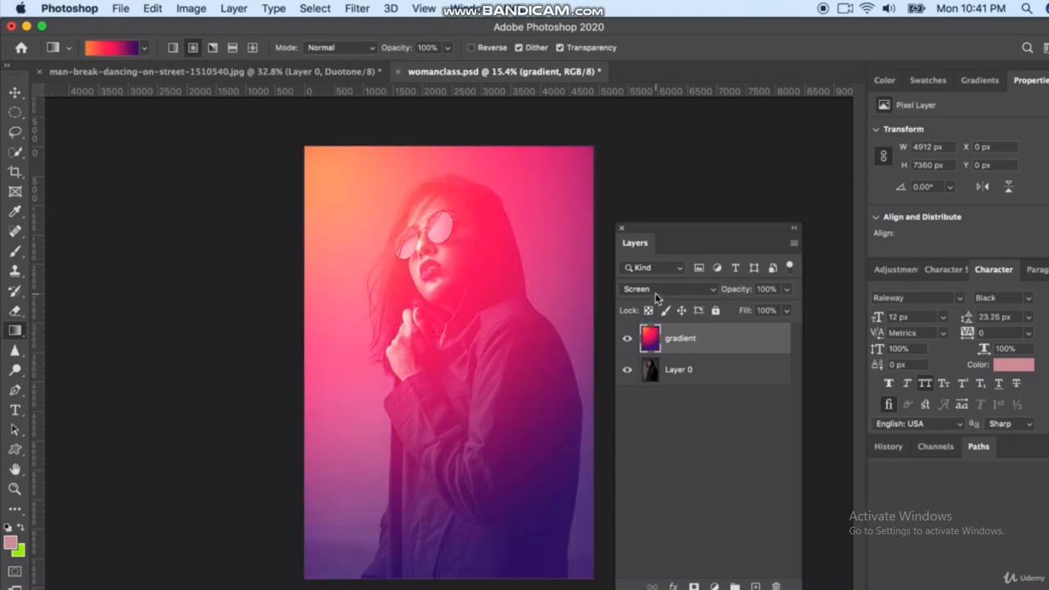
{"action": "left_click_drag", "start_coordinate": [301, 164], "coordinate": [615, 547]}
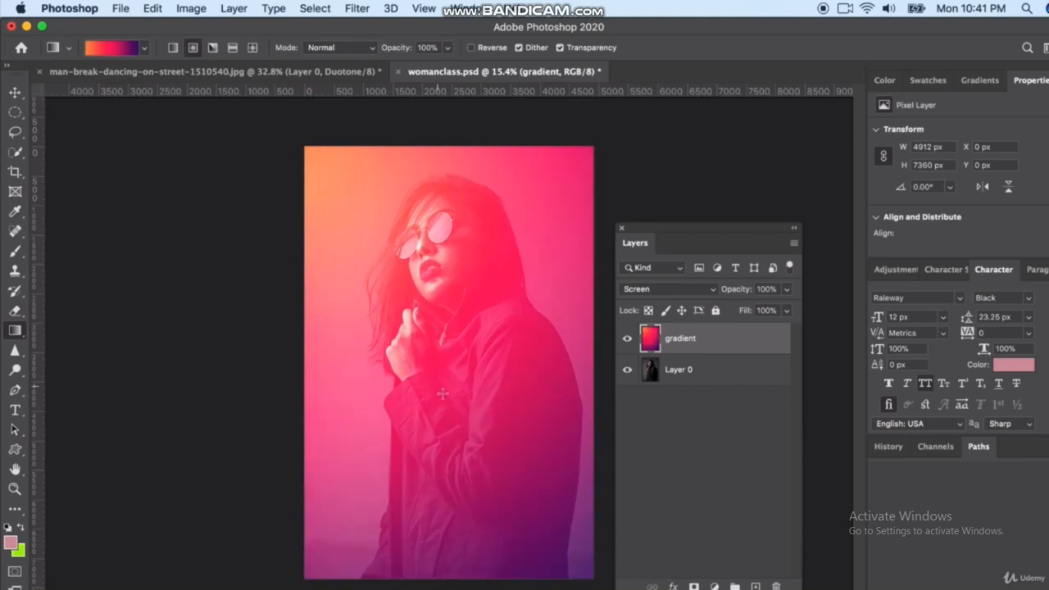
{"action": "left_click_drag", "start_coordinate": [273, 191], "coordinate": [481, 428]}
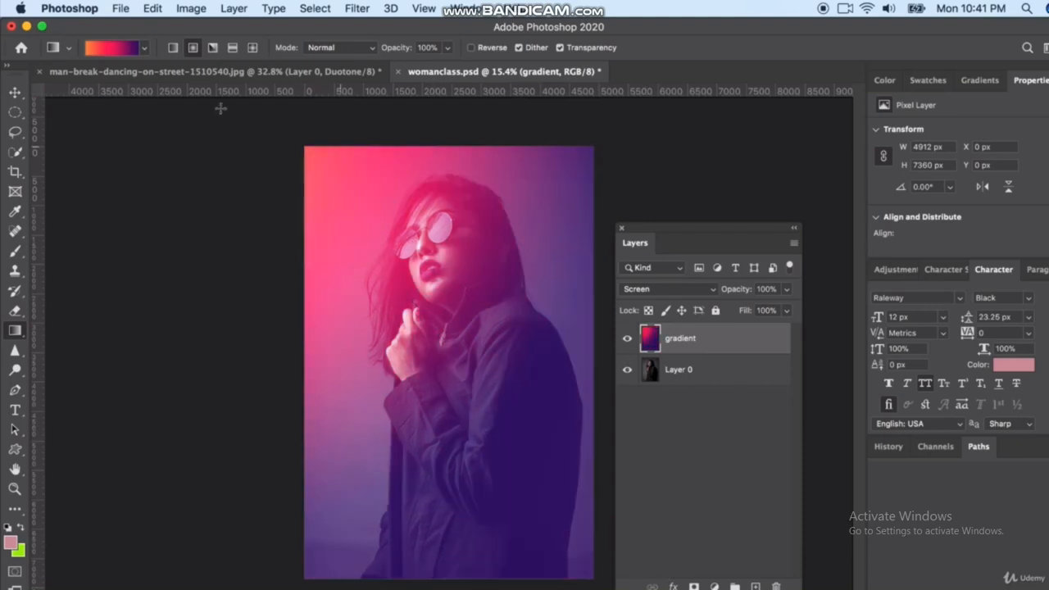
Change the gradient's orange end stop to fb6300 and redraw the gradient from outside the portrait's upper-left corner.
{"action": "left_click", "coordinate": [144, 49]}
{"action": "left_click", "coordinate": [127, 51]}
{"action": "left_click", "coordinate": [127, 50]}
{"action": "left_click", "coordinate": [584, 513]}
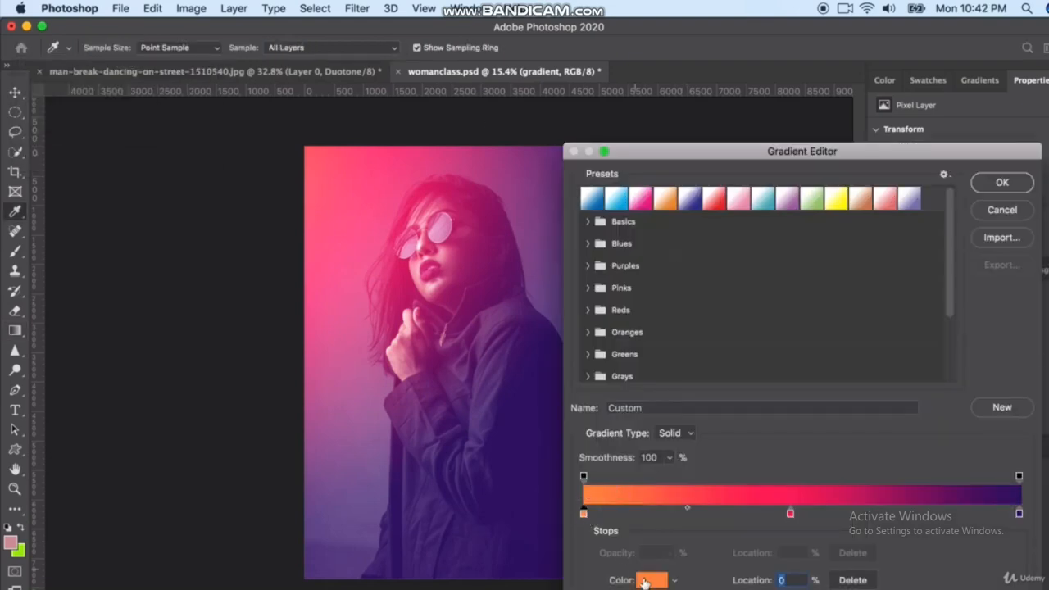
{"action": "left_click", "coordinate": [644, 581]}
{"action": "left_click", "coordinate": [842, 276]}
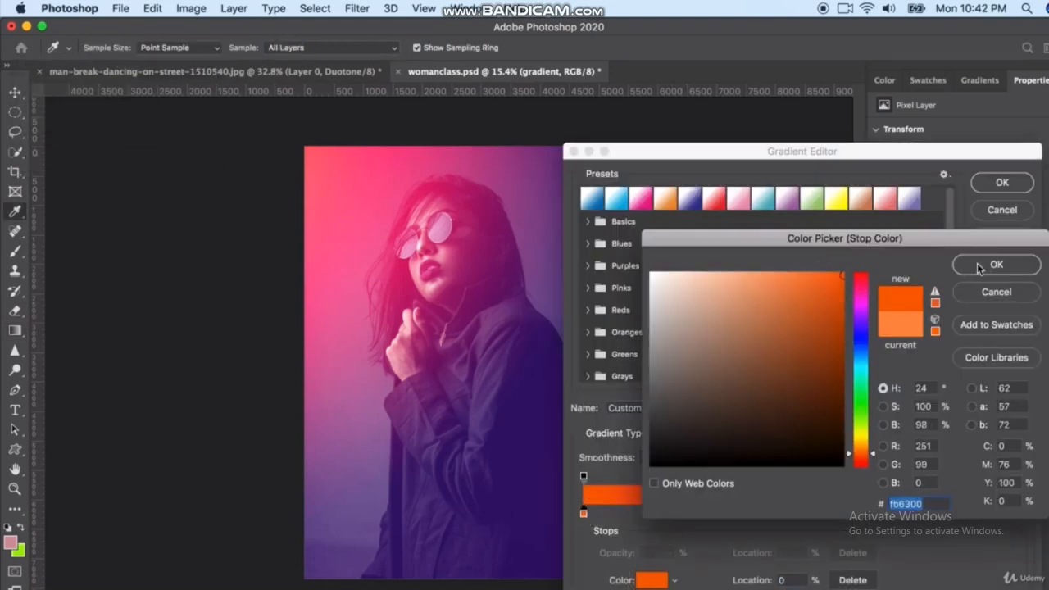
{"action": "left_click", "coordinate": [983, 265]}
{"action": "left_click", "coordinate": [988, 188]}
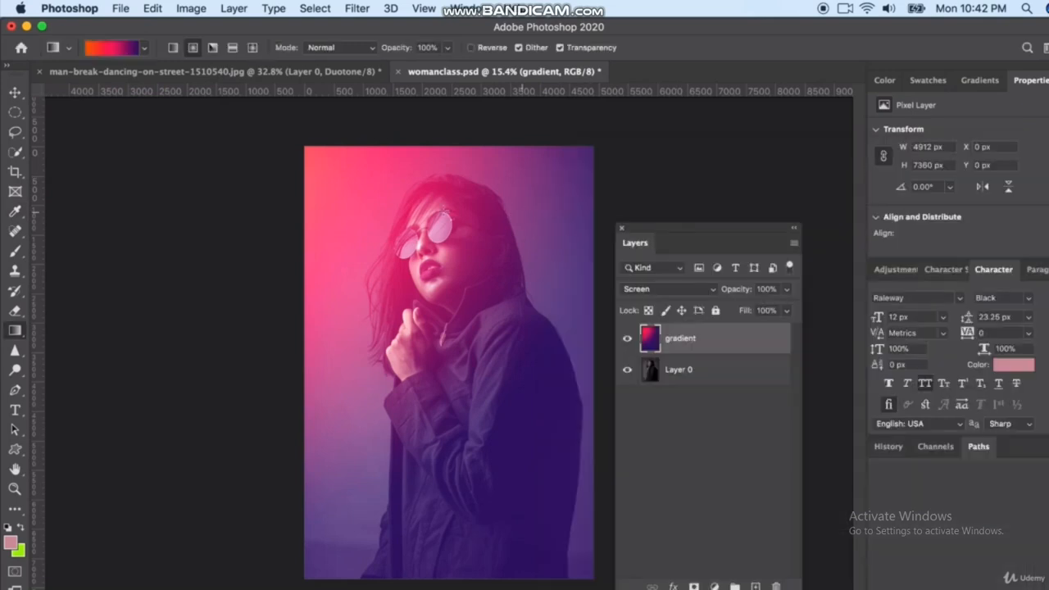
{"action": "left_click_drag", "start_coordinate": [217, 128], "coordinate": [508, 437]}
Choose a bright blue-to-cyan gradient from the Blues presets and redraw it diagonally over the portrait.
{"action": "left_click", "coordinate": [144, 48]}
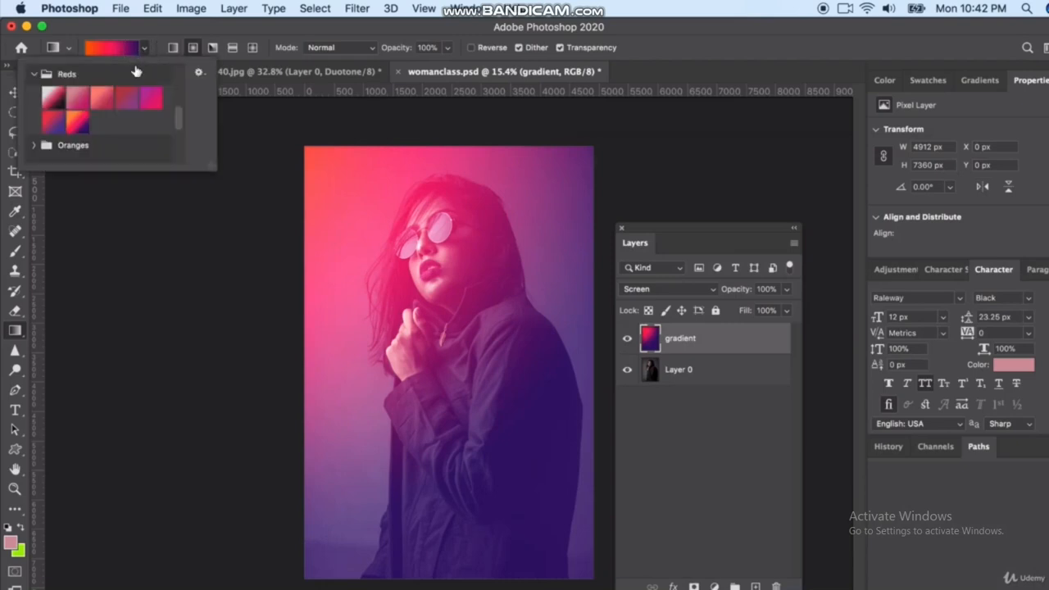
{"action": "left_click_drag", "start_coordinate": [178, 110], "coordinate": [181, 142]}
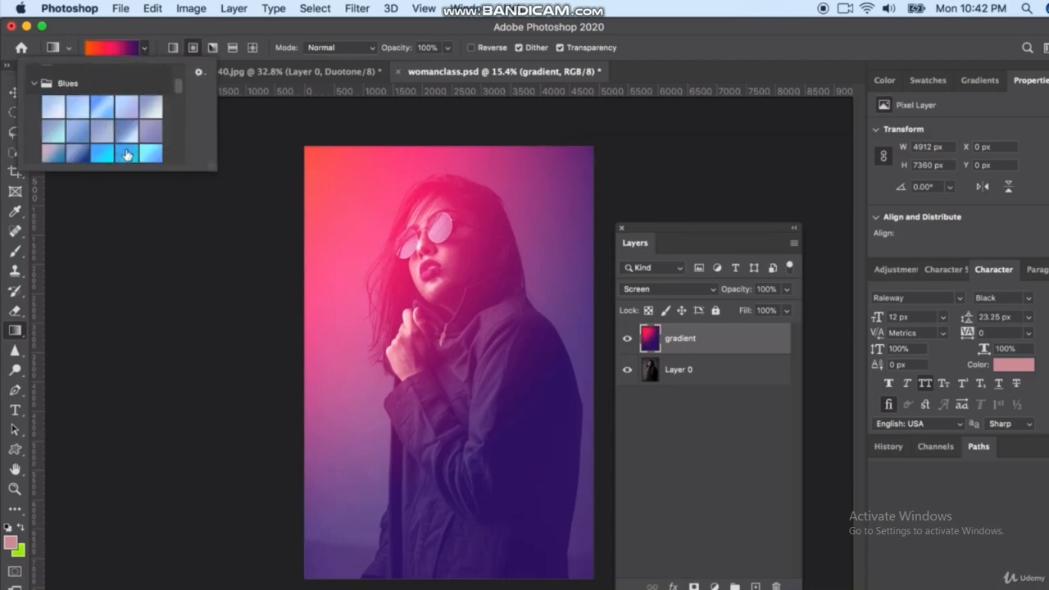
{"action": "left_click", "coordinate": [124, 155]}
{"action": "key", "text": "Return"}
{"action": "left_click_drag", "start_coordinate": [215, 131], "coordinate": [556, 483]}
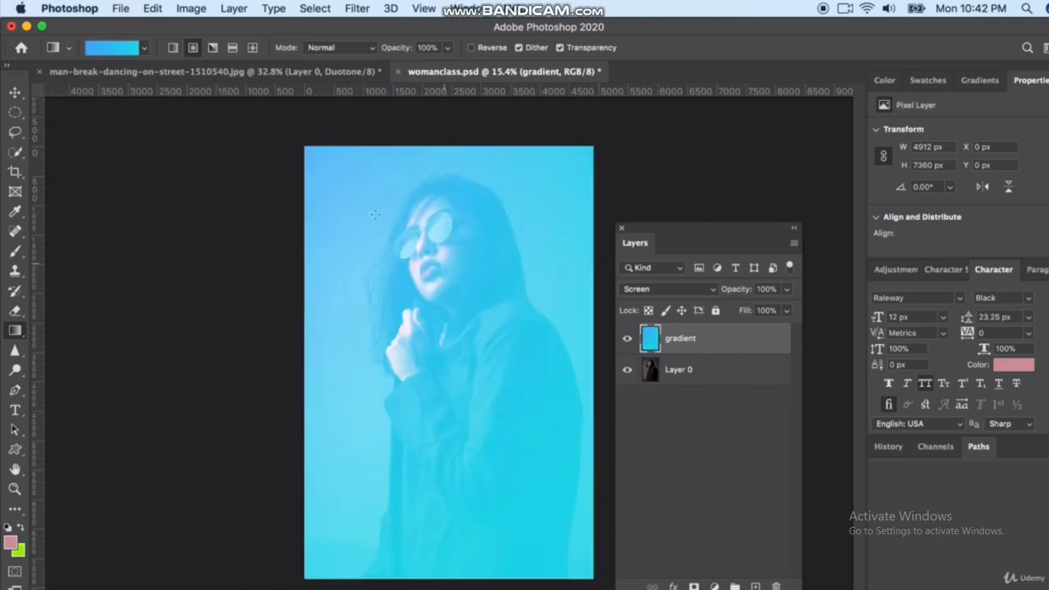
{"action": "left_click_drag", "start_coordinate": [312, 166], "coordinate": [500, 386]}
Compare blending modes on the gradient layer, such as Hard Mix, and set it to Linear Light.
{"action": "left_click", "coordinate": [677, 290]}
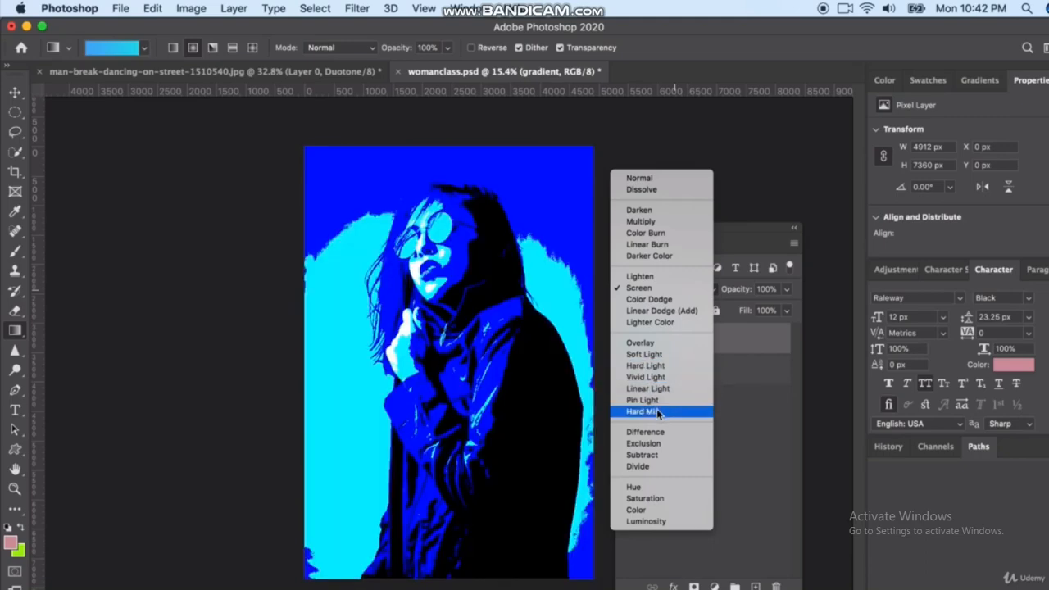
{"action": "left_click", "coordinate": [648, 388]}
Revert the document history to the Blending Change state just before the gradient redraws.
{"action": "left_click", "coordinate": [892, 448]}
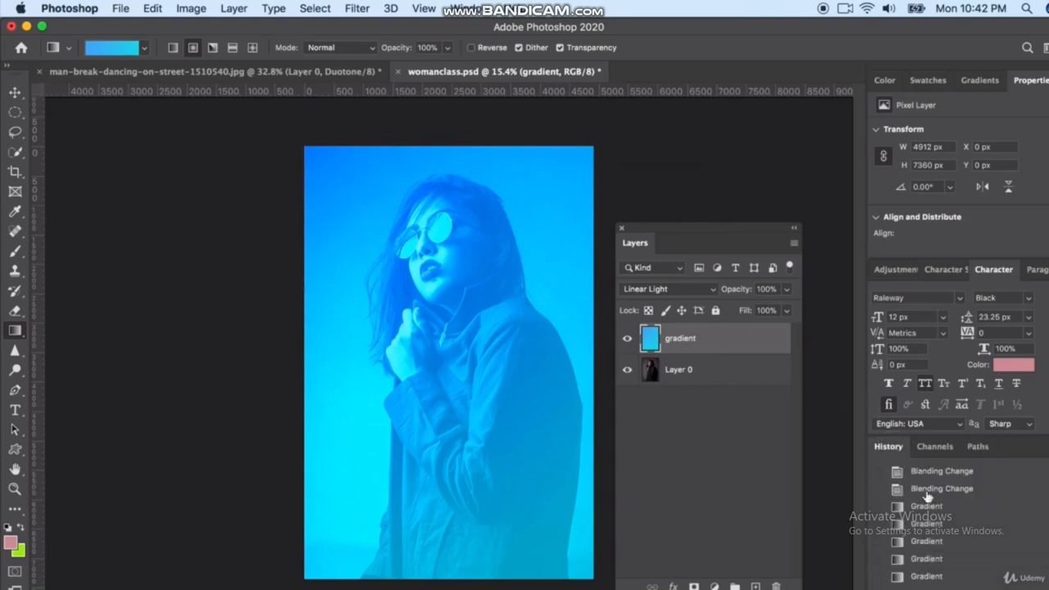
{"action": "left_click", "coordinate": [923, 505]}
{"action": "left_click", "coordinate": [936, 492]}
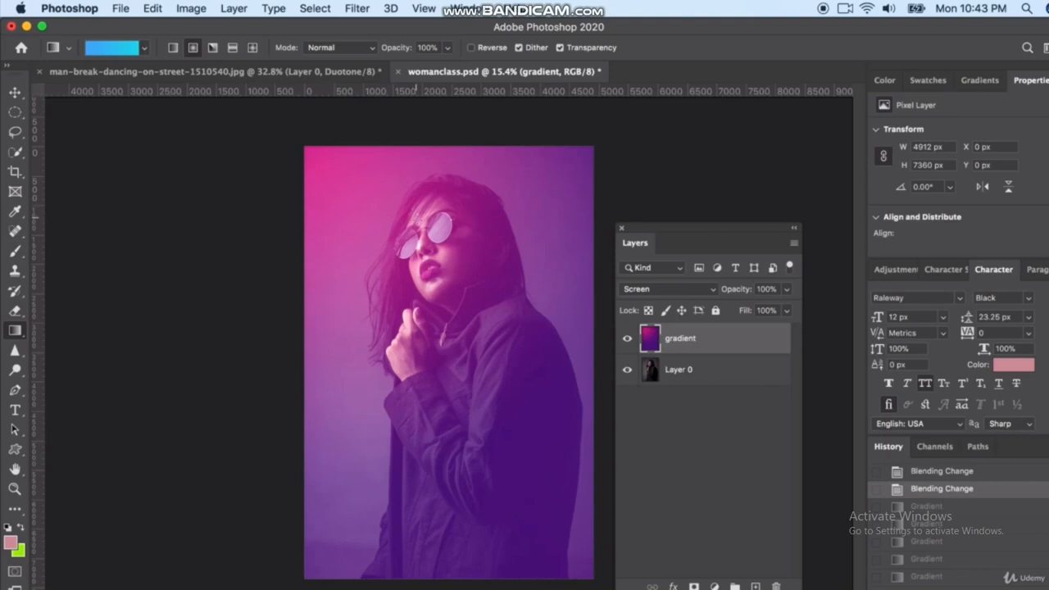
Compare the photo with and without the gradient layer, leave it hidden, and add a new layer named brush above it.
{"action": "left_click", "coordinate": [627, 339]}
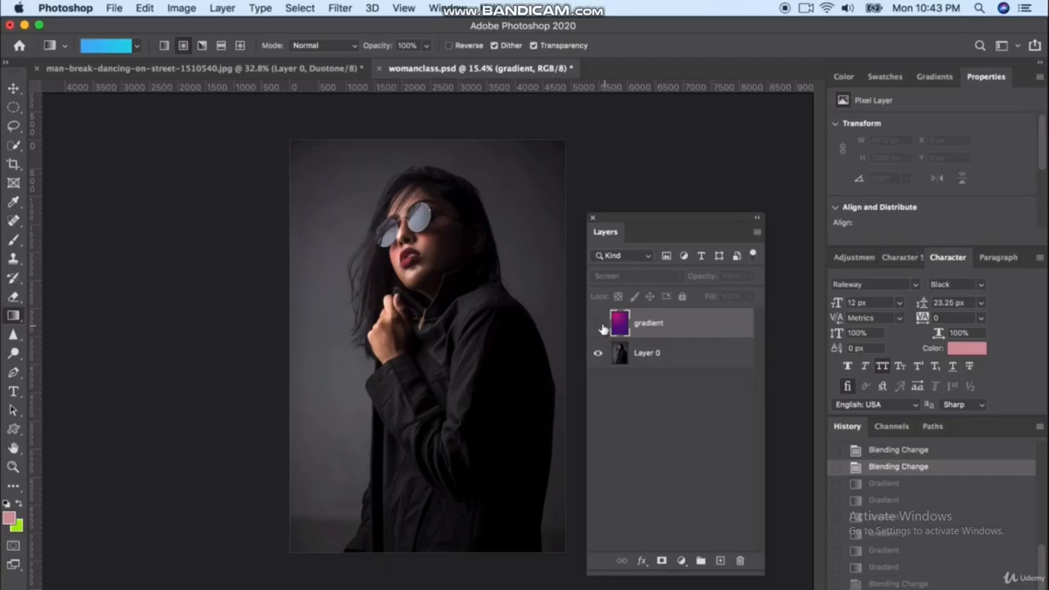
{"action": "left_click", "coordinate": [598, 325]}
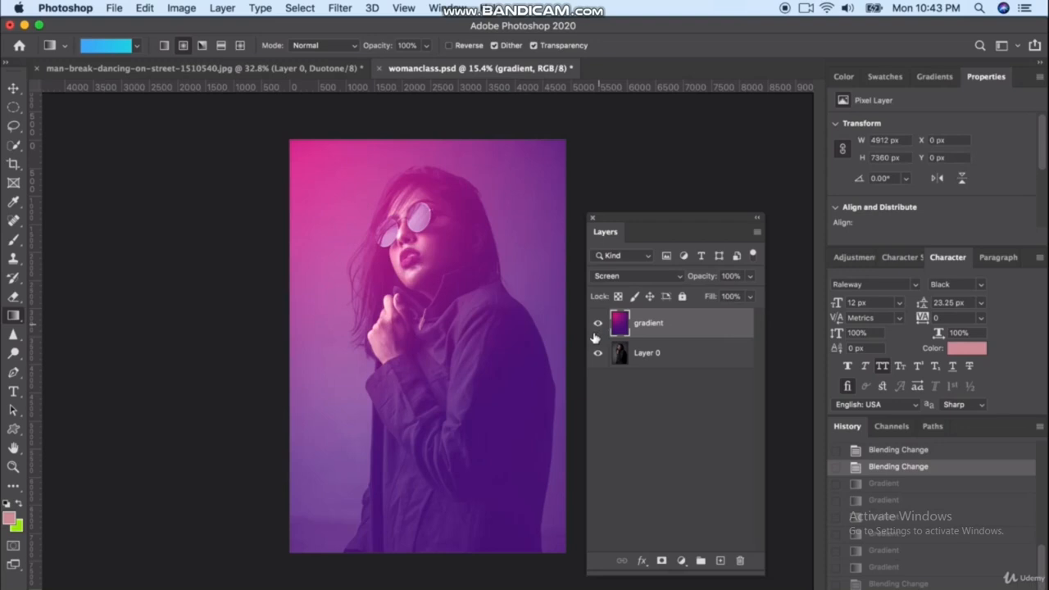
{"action": "left_click", "coordinate": [597, 325]}
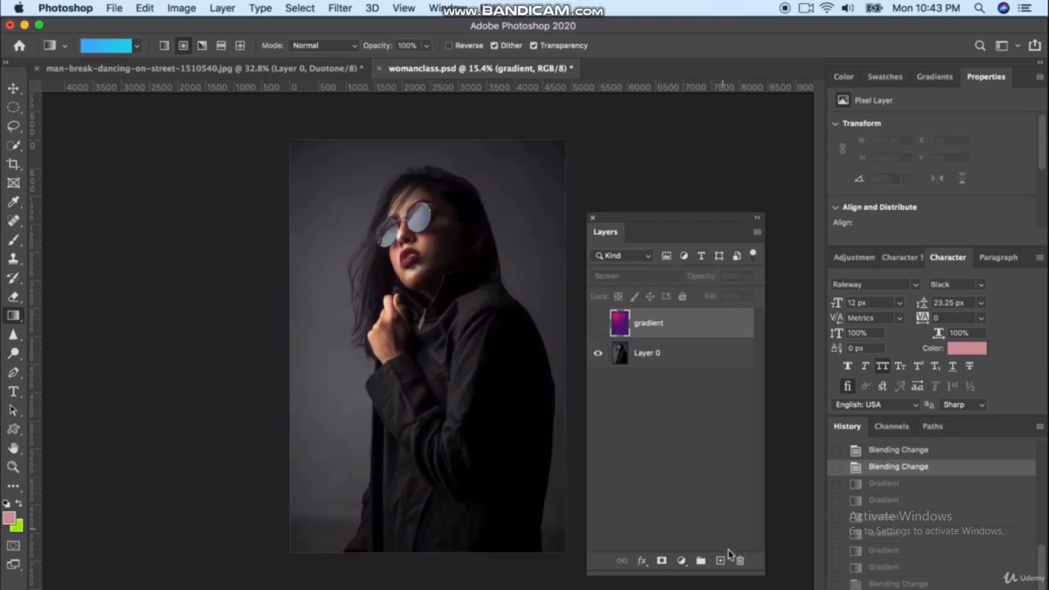
{"action": "left_click", "coordinate": [721, 560]}
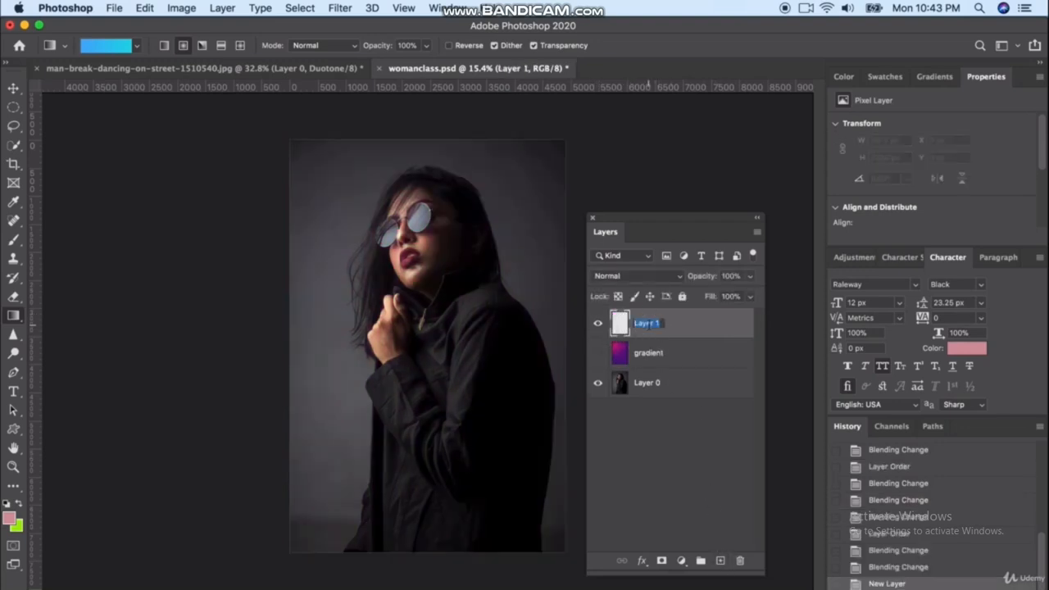
{"action": "key", "text": "Return"}
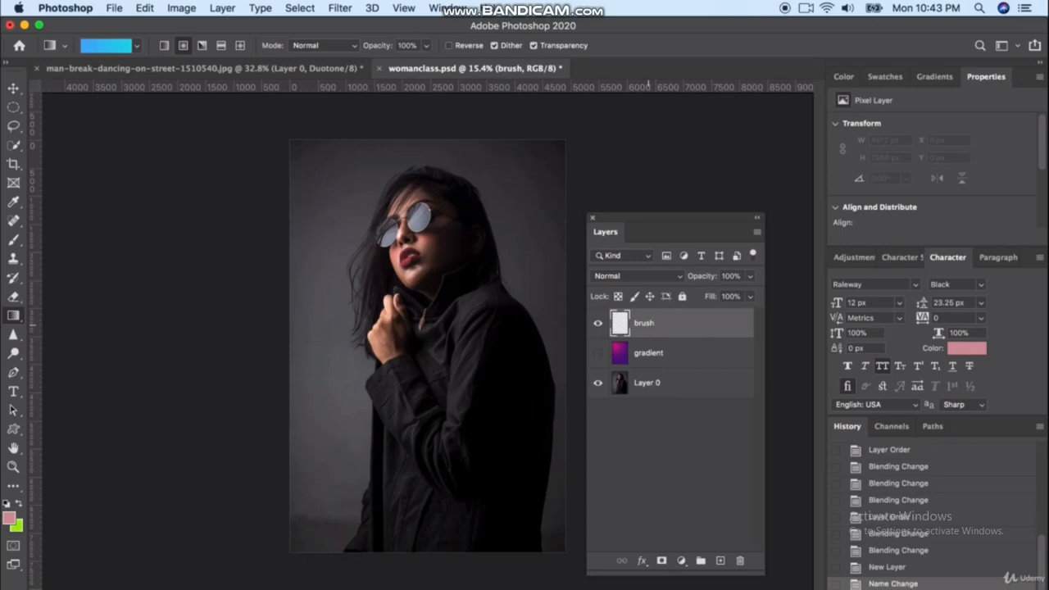
Set up the Brush tool with the Soft Round tip at 5000 px and 0% hardness.
{"action": "left_click", "coordinate": [13, 243]}
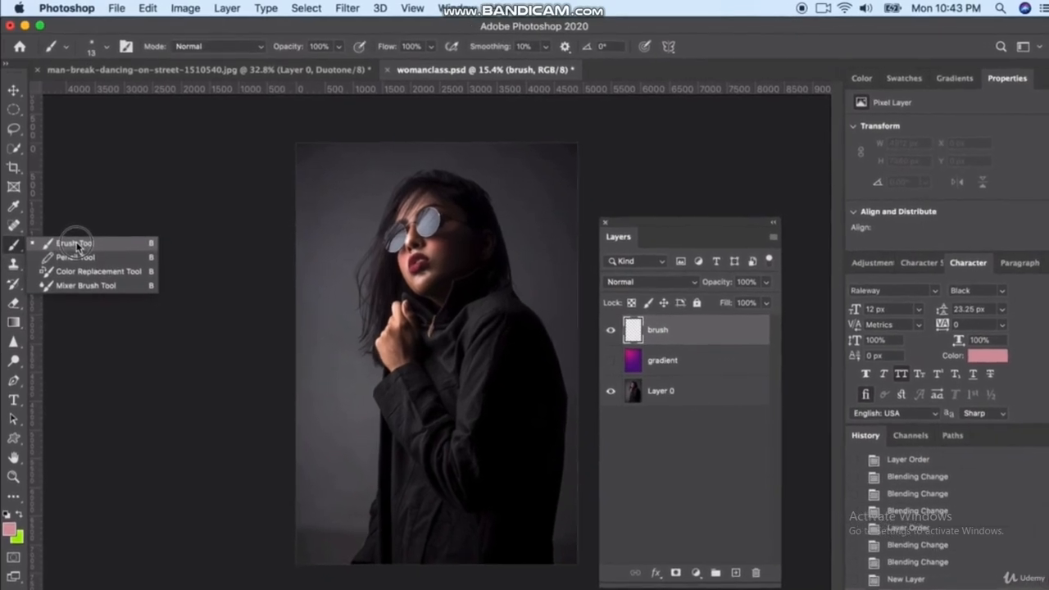
{"action": "left_click", "coordinate": [76, 244]}
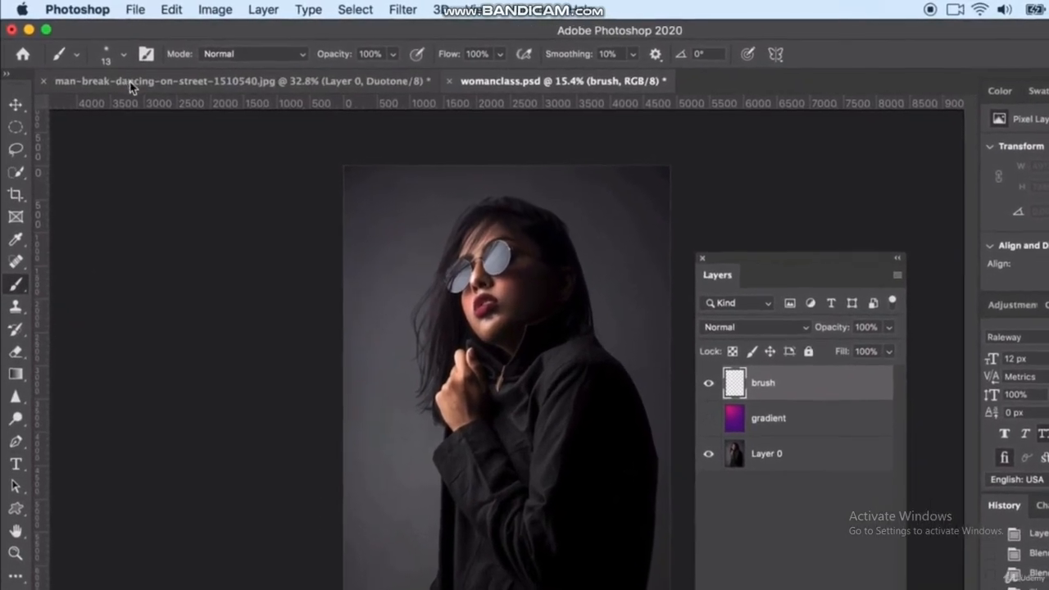
{"action": "left_click", "coordinate": [125, 55]}
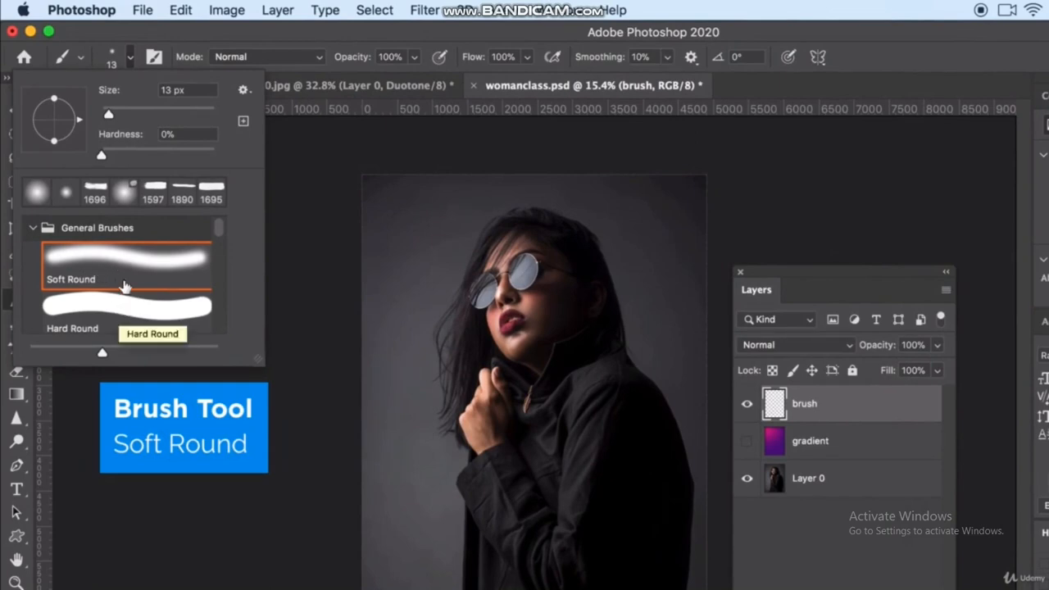
{"action": "left_click_drag", "start_coordinate": [99, 115], "coordinate": [215, 117]}
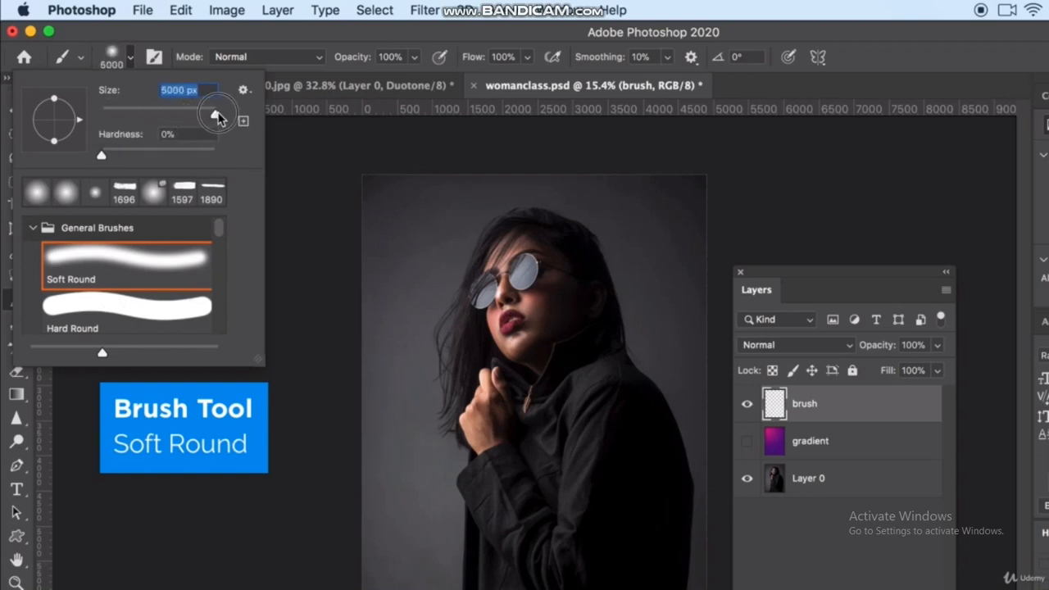
{"action": "left_click", "coordinate": [153, 453]}
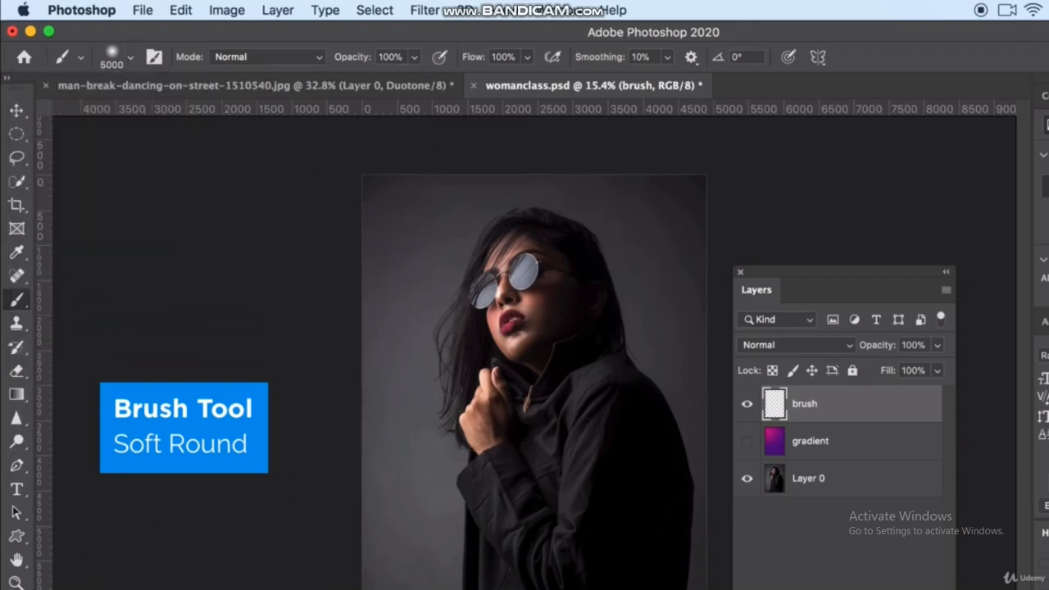
Set the foreground color to the bright pink fb41ae and return to the Brush tool.
{"action": "left_click", "coordinate": [13, 589]}
{"action": "left_click", "coordinate": [945, 329]}
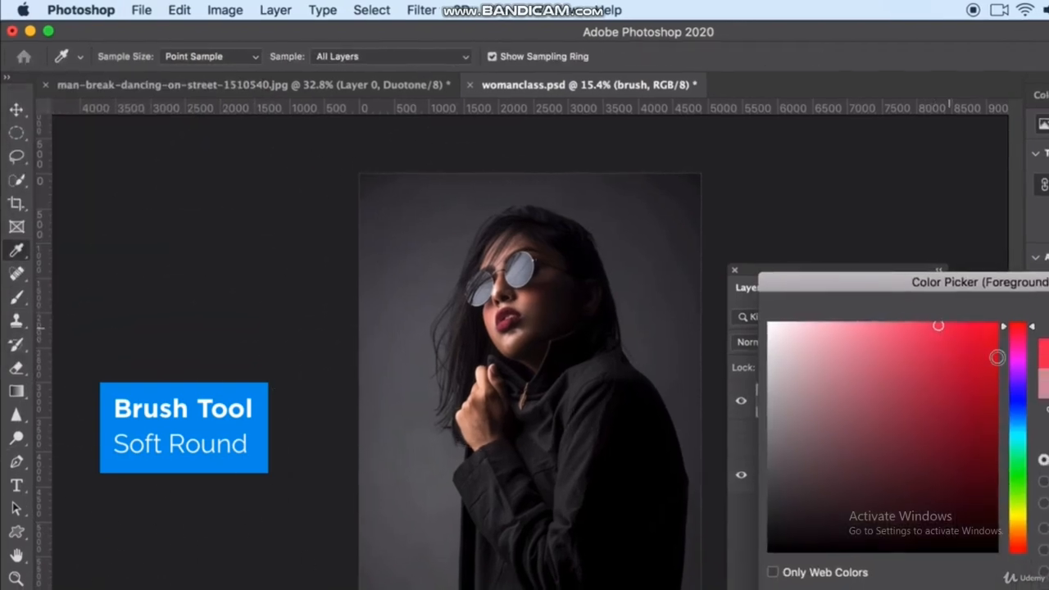
{"action": "left_click", "coordinate": [1029, 347]}
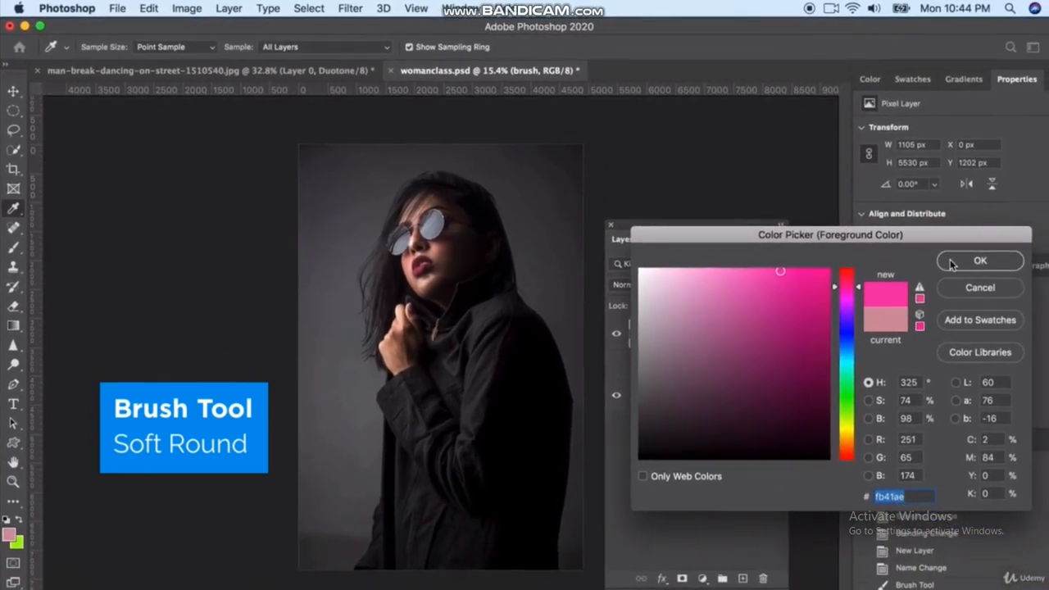
{"action": "left_click", "coordinate": [957, 262]}
{"action": "key", "text": "b"}
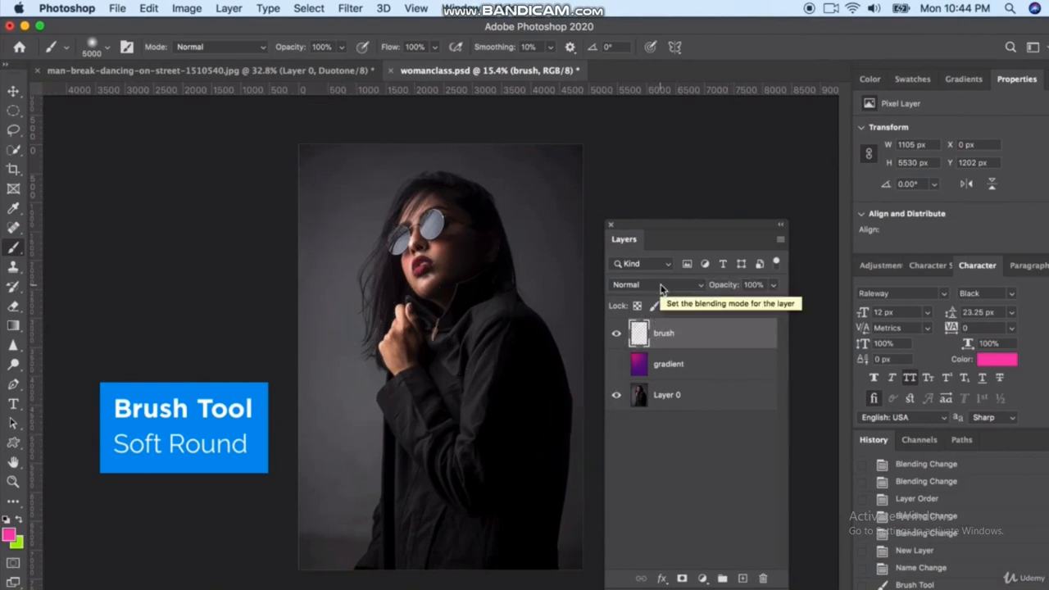
Set the brush layer to Overlay, paint a pink glow over the portrait's upper-left area, and compare it with the layer hidden.
{"action": "left_click", "coordinate": [661, 287]}
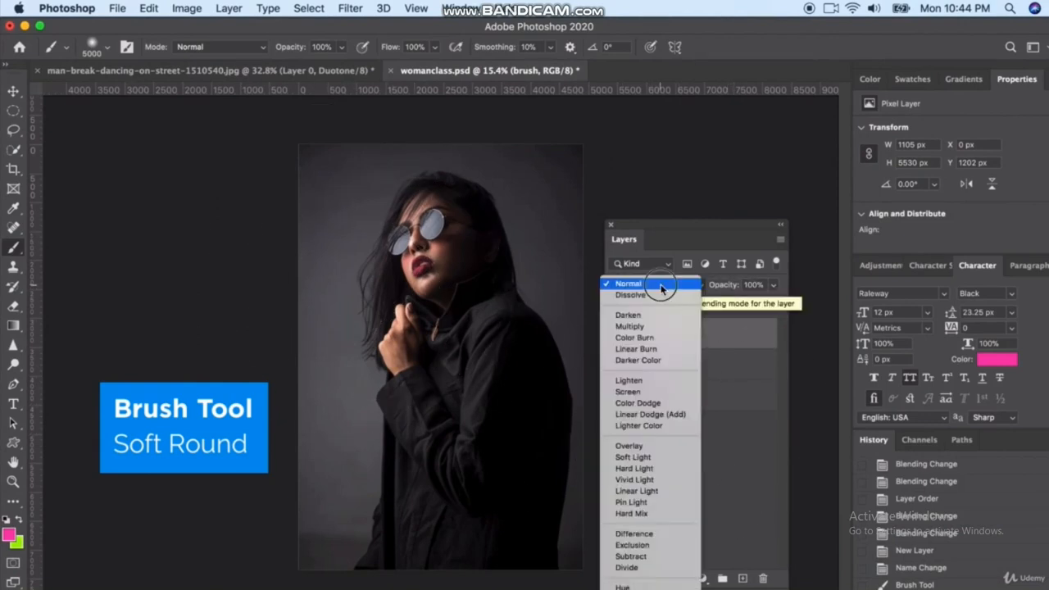
{"action": "left_click", "coordinate": [639, 446]}
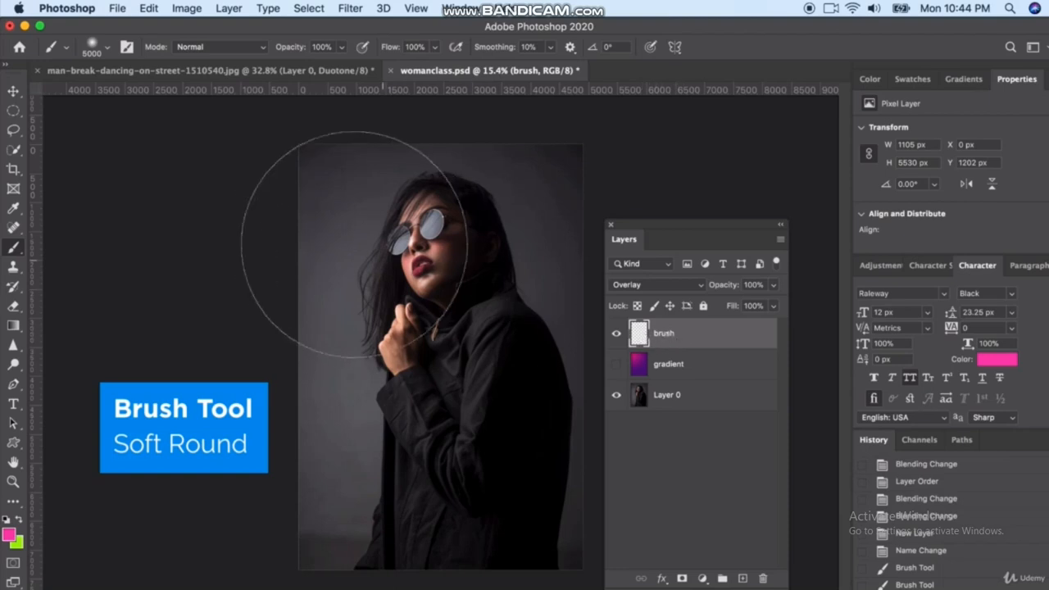
{"action": "left_click", "coordinate": [344, 203]}
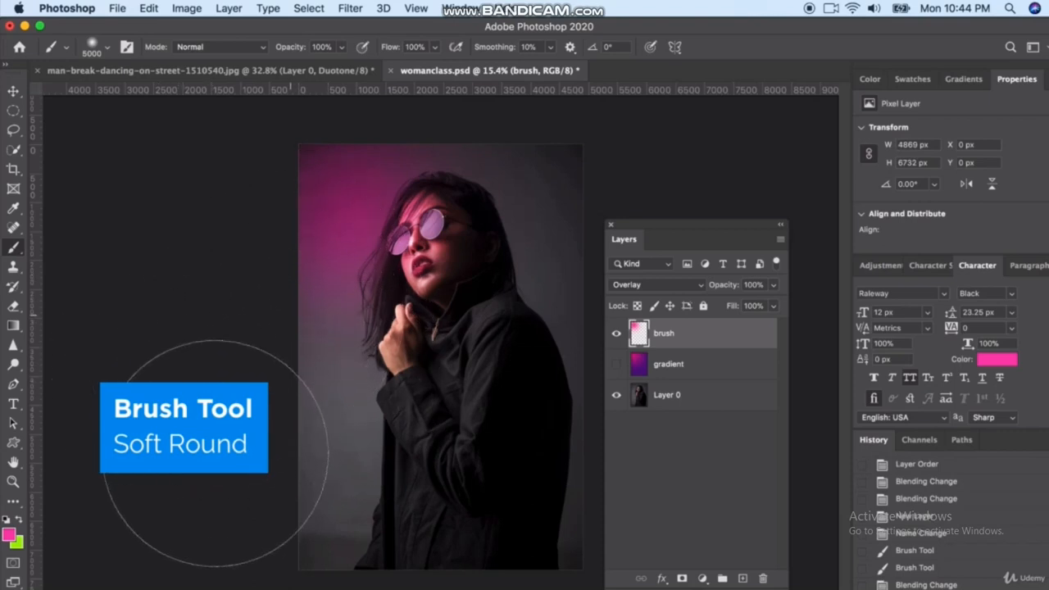
{"action": "left_click", "coordinate": [328, 204]}
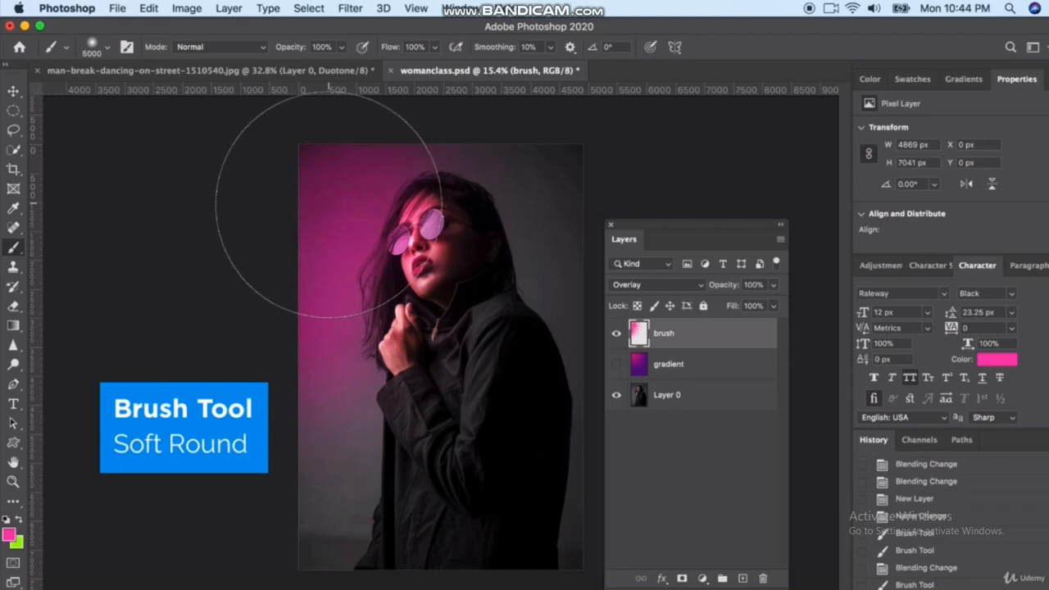
{"action": "left_click", "coordinate": [328, 204]}
{"action": "left_click", "coordinate": [616, 334]}
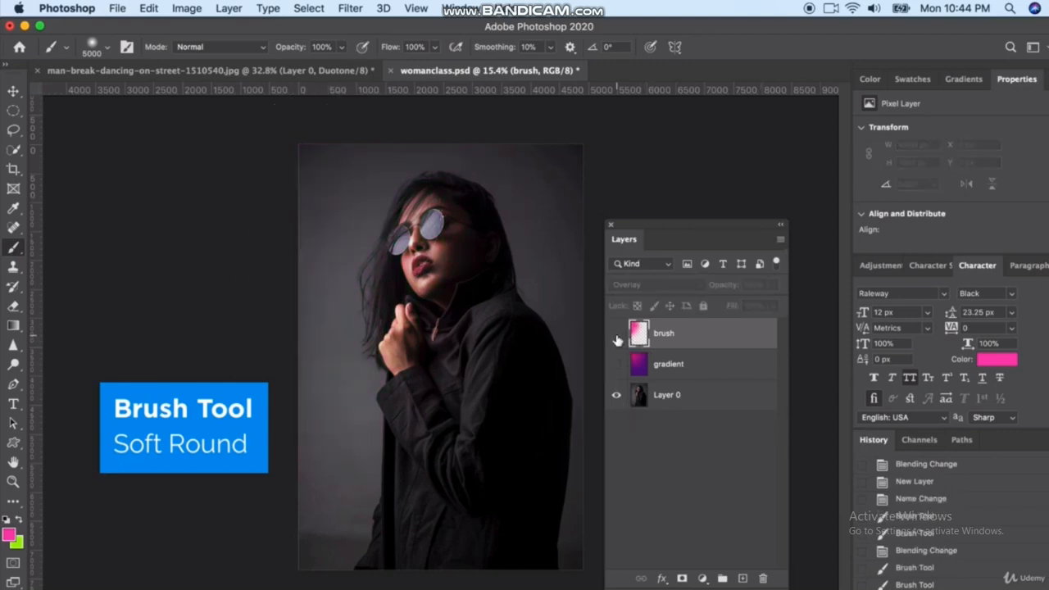
{"action": "left_click", "coordinate": [617, 334]}
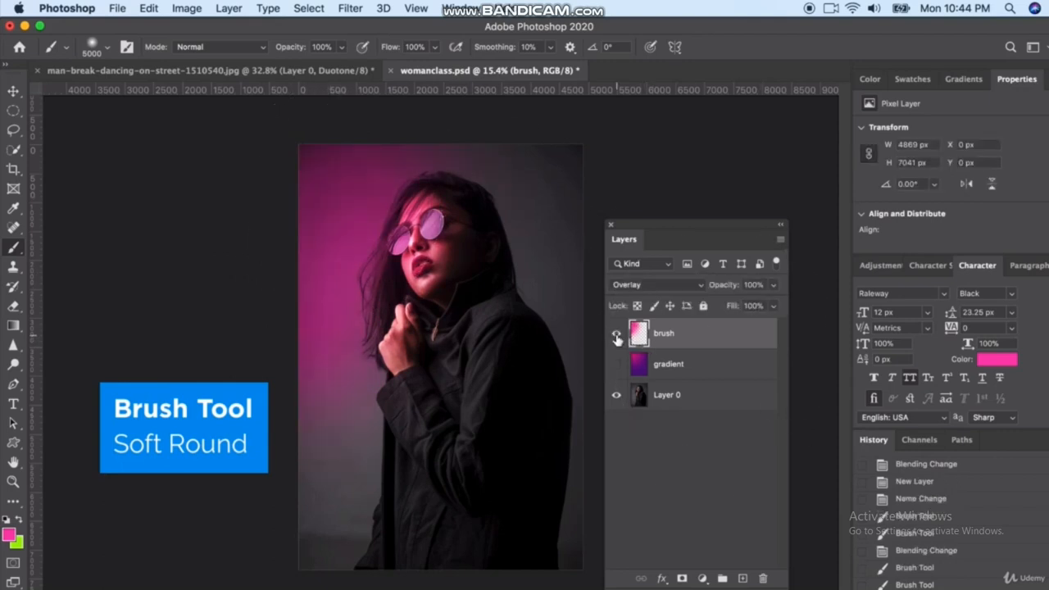
Set up the Eraser tool with the Soft Round tip at 1040 px and 0% hardness.
{"action": "left_click", "coordinate": [13, 308]}
{"action": "left_click", "coordinate": [50, 303]}
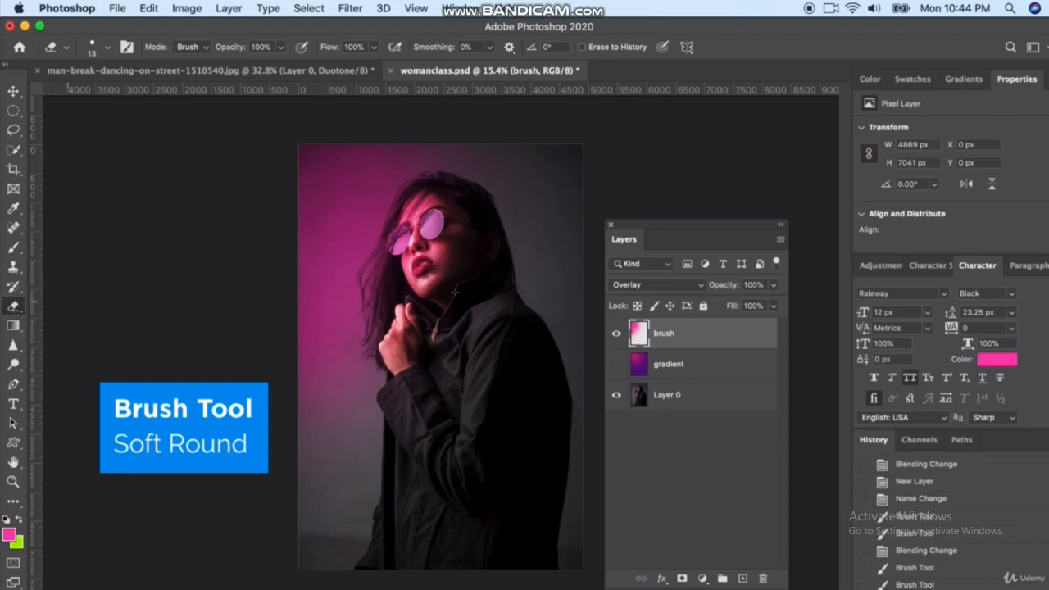
{"action": "left_click", "coordinate": [107, 47]}
{"action": "left_click_drag", "start_coordinate": [146, 96], "coordinate": [158, 95]}
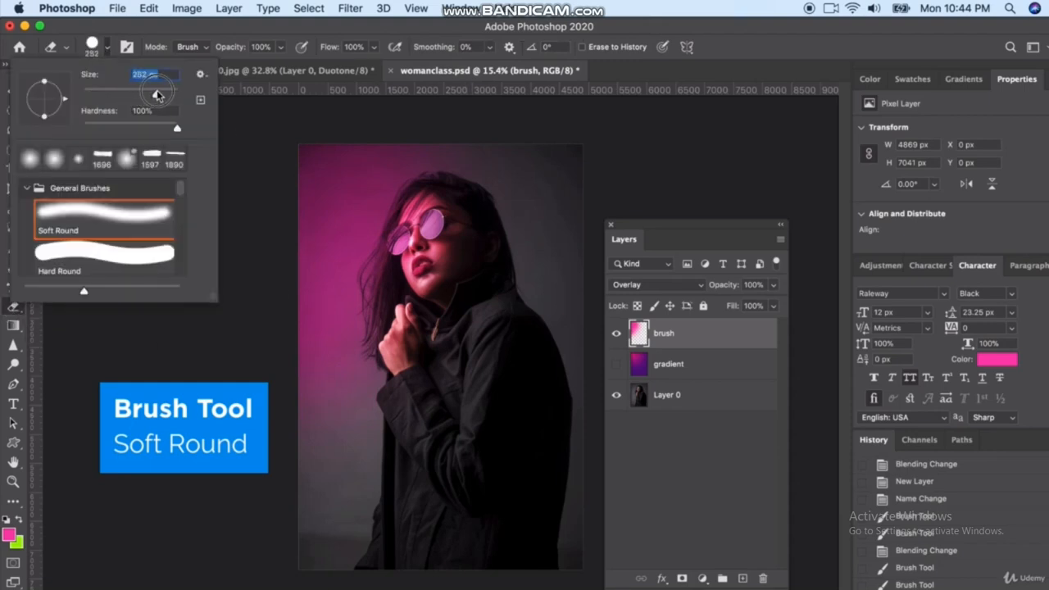
{"action": "double_click", "coordinate": [109, 218]}
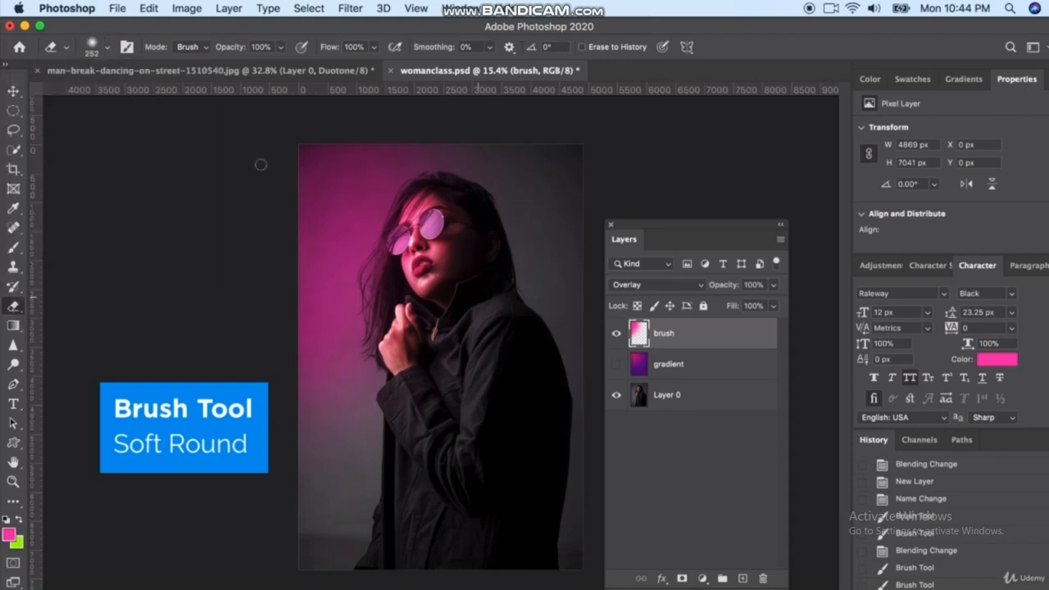
{"action": "left_click", "coordinate": [107, 50]}
{"action": "left_click_drag", "start_coordinate": [152, 95], "coordinate": [169, 94]}
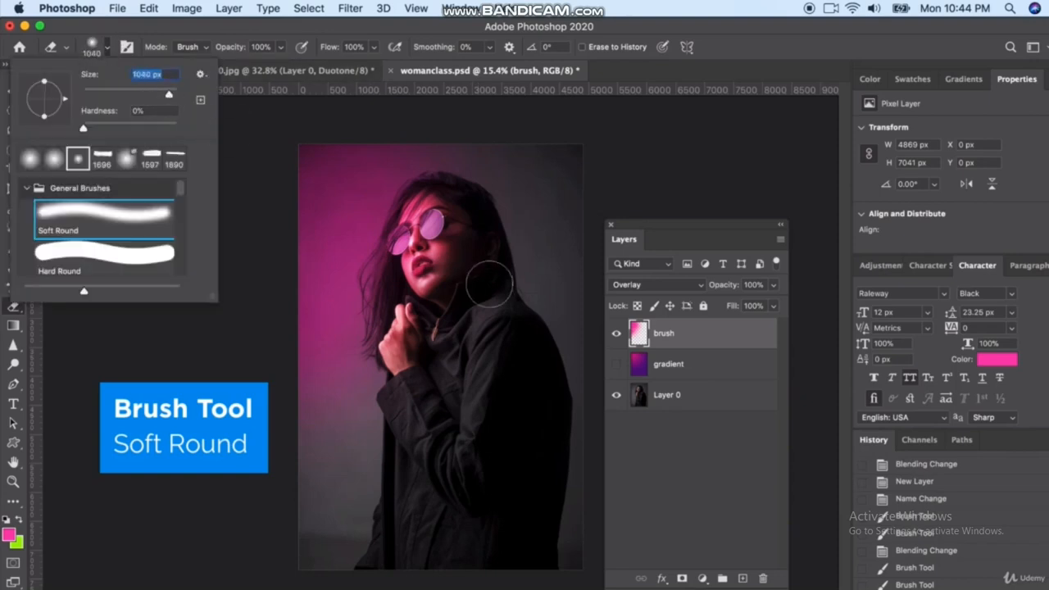
Erase the pink on the brush layer from the coat's front and collar, and around the hair and shoulder.
{"action": "left_click", "coordinate": [456, 349]}
{"action": "mouse_move", "coordinate": [457, 349]}
{"action": "left_mouse_down"}
{"action": "mouse_move", "coordinate": [473, 213]}
{"action": "mouse_move", "coordinate": [417, 352]}
{"action": "mouse_move", "coordinate": [421, 329]}
{"action": "mouse_move", "coordinate": [403, 438]}
{"action": "left_mouse_up"}
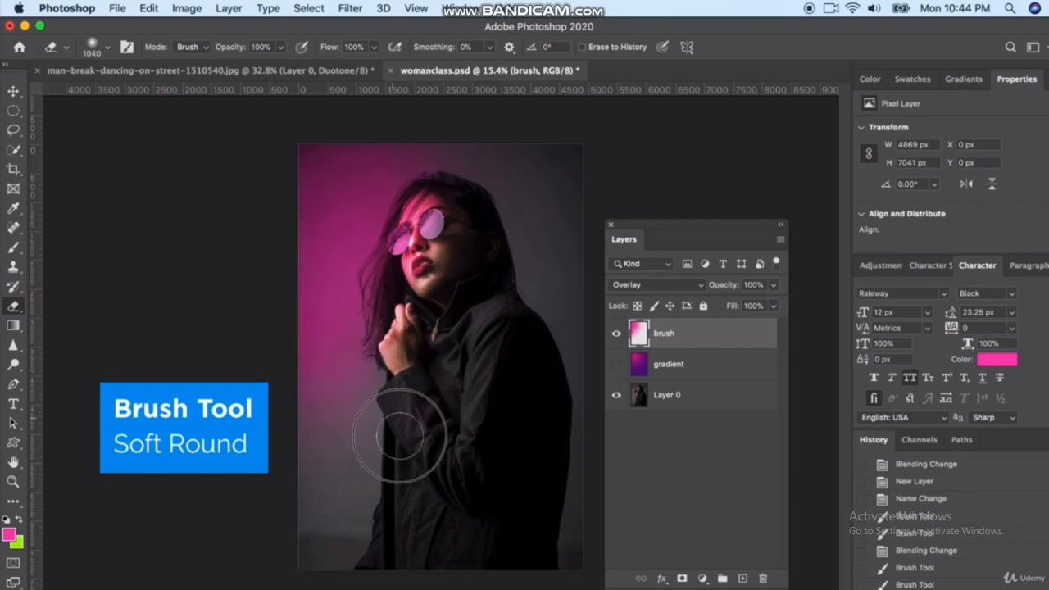
{"action": "mouse_move", "coordinate": [480, 186]}
{"action": "left_mouse_down"}
{"action": "mouse_move", "coordinate": [504, 150]}
{"action": "mouse_move", "coordinate": [506, 316]}
{"action": "left_mouse_up"}
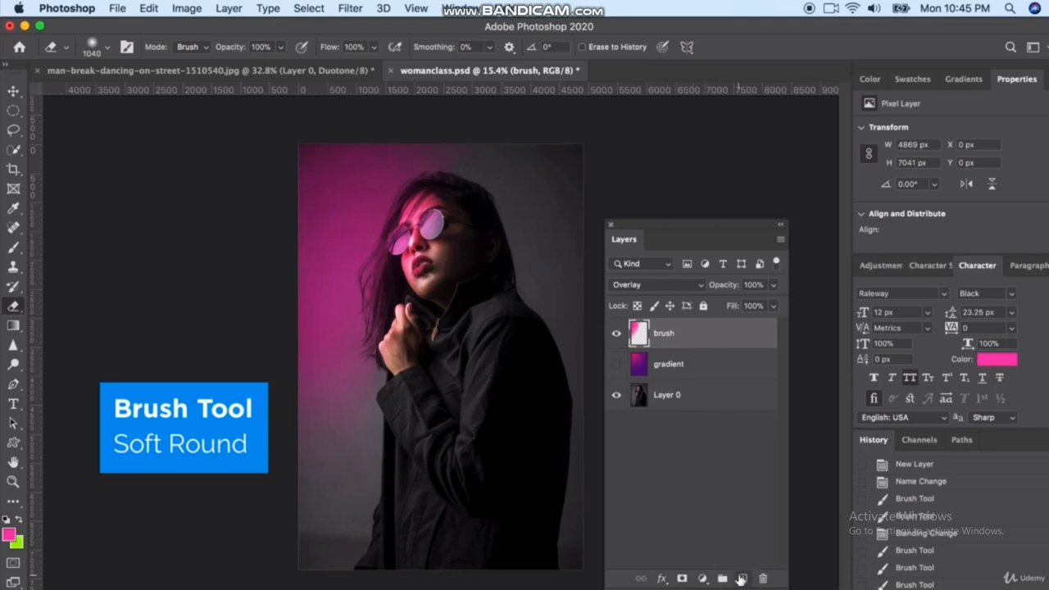
Add a new layer above the brush layer and set the foreground color to a bright purple.
{"action": "left_click", "coordinate": [742, 578]}
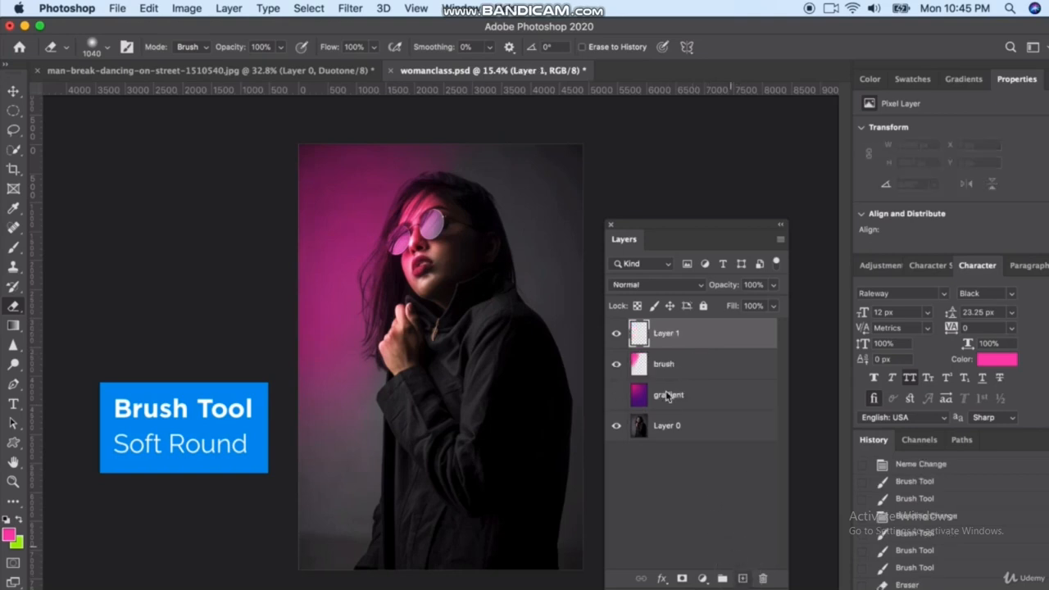
{"action": "left_click", "coordinate": [6, 537]}
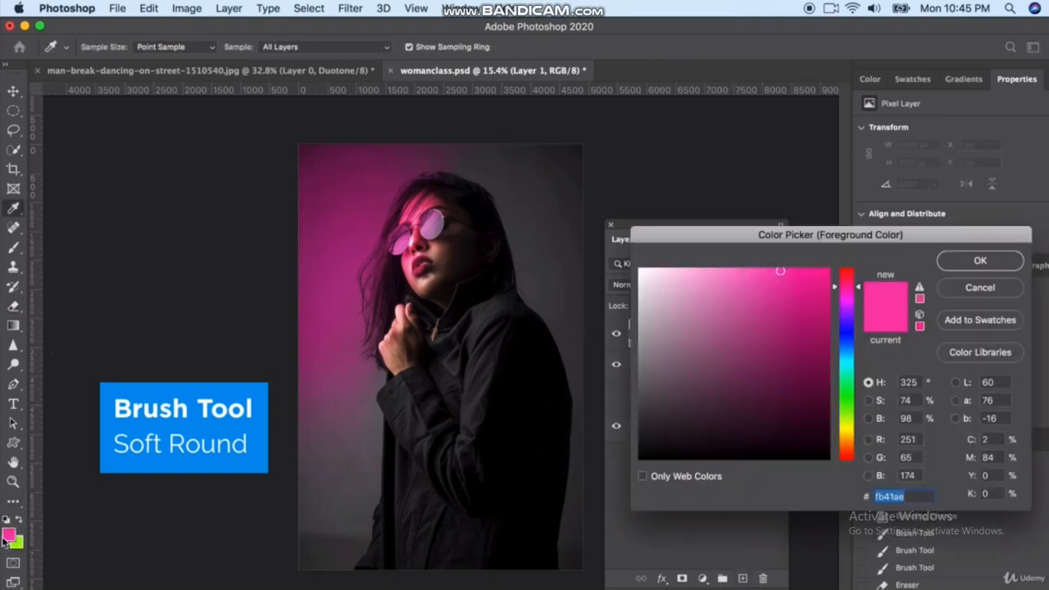
{"action": "left_click", "coordinate": [852, 316]}
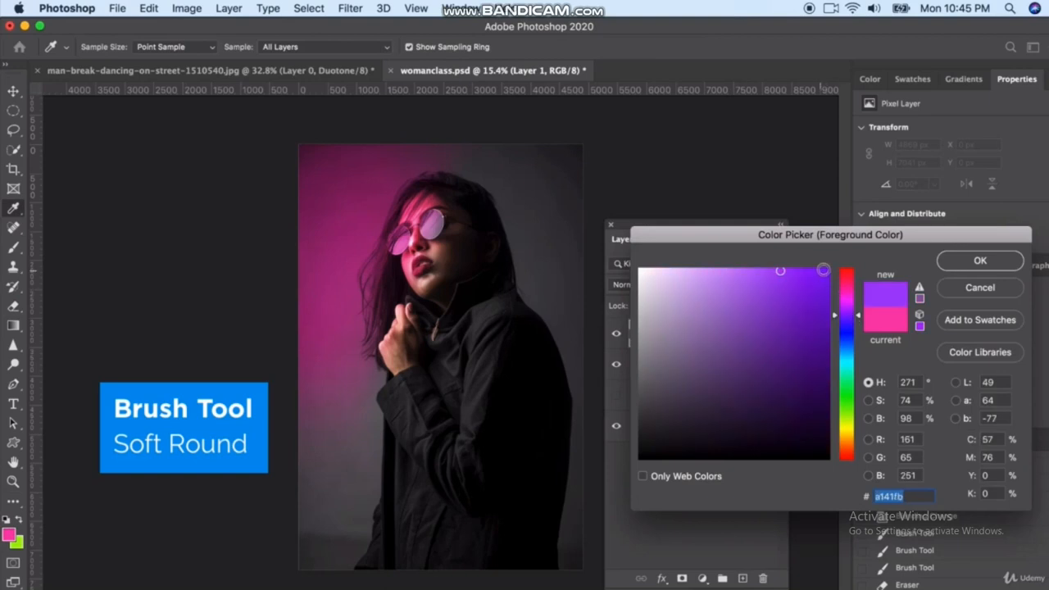
{"action": "left_click", "coordinate": [951, 262]}
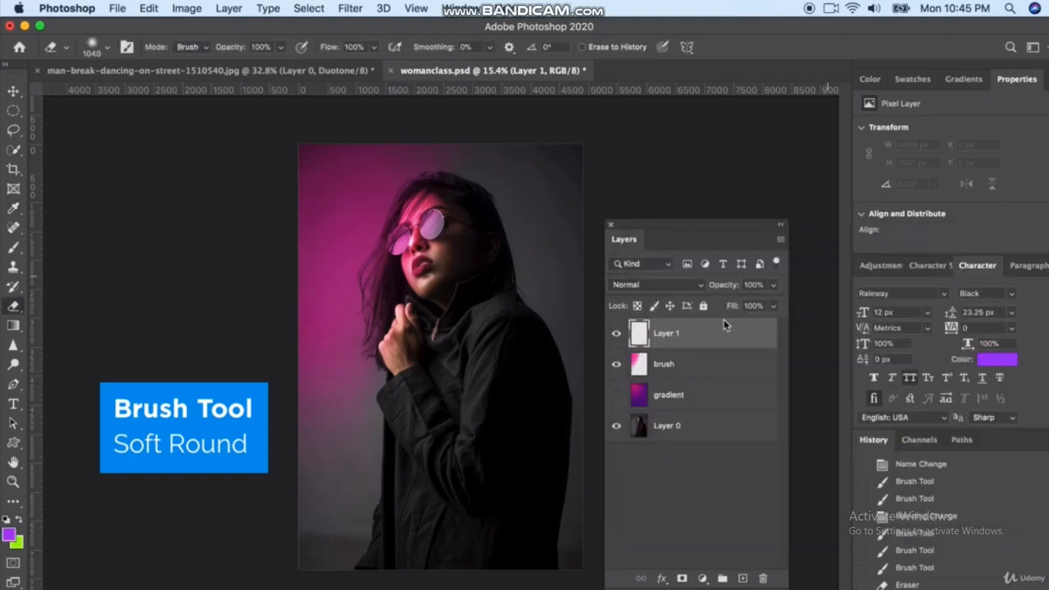
Use the 5000 px soft brush to paint one large purple glow on the new layer, centered just behind the woman's head.
{"action": "left_click", "coordinate": [13, 247]}
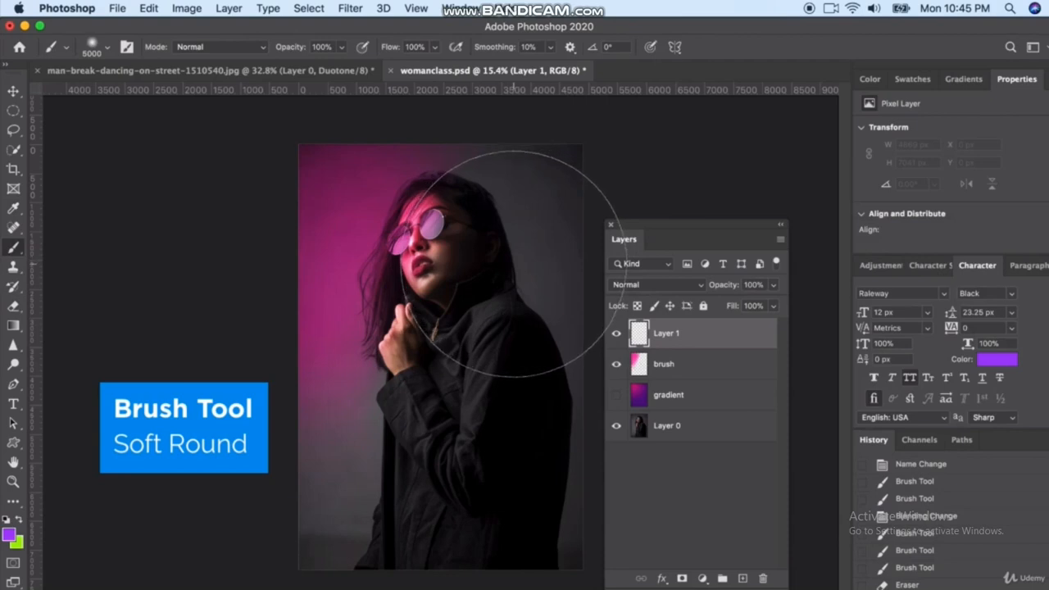
{"action": "key", "text": "super+equal"}
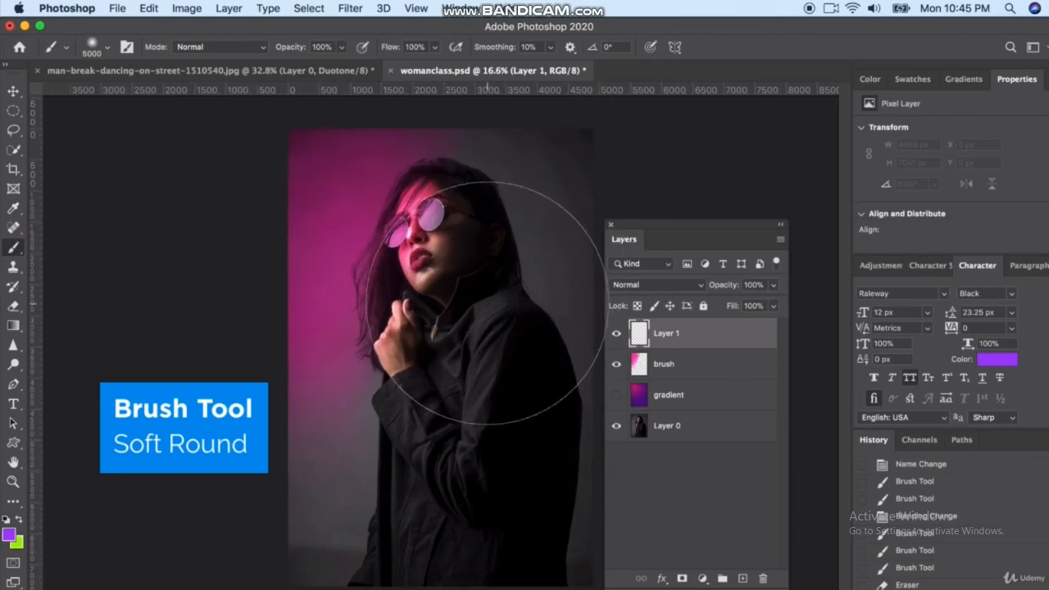
{"action": "scroll", "coordinate": [488, 303], "scroll_direction": "up", "scroll_amount": 4}
{"action": "scroll", "coordinate": [488, 303], "scroll_direction": "up", "scroll_amount": 2}
{"action": "scroll", "coordinate": [488, 303], "scroll_direction": "right", "scroll_amount": 1}
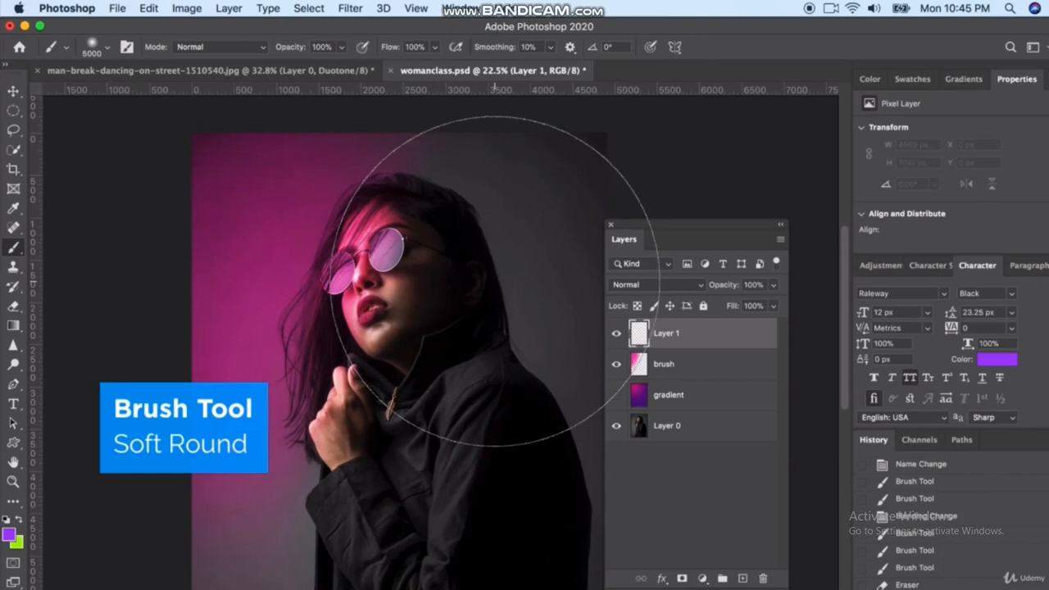
{"action": "left_click", "coordinate": [480, 283]}
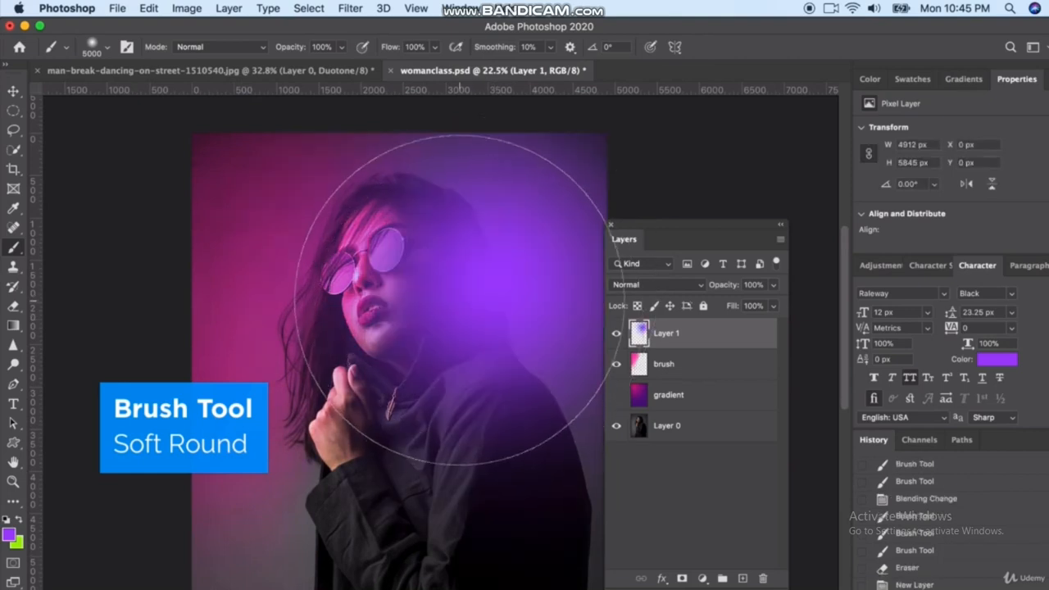
Set the purple layer's blend mode to Overlay.
{"action": "left_click", "coordinate": [661, 285]}
{"action": "left_click", "coordinate": [653, 319]}
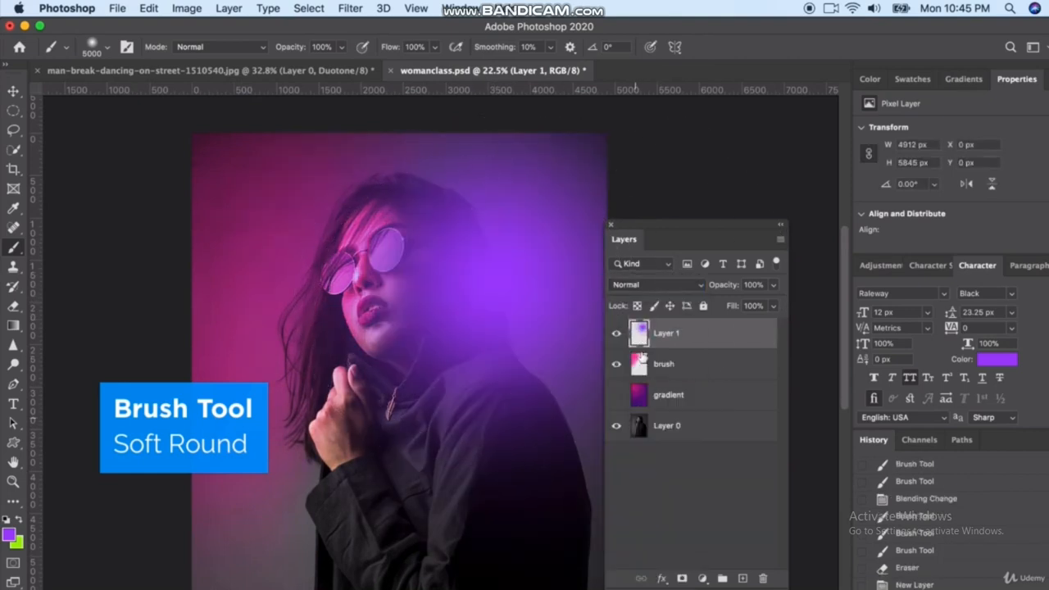
{"action": "left_click", "coordinate": [645, 283]}
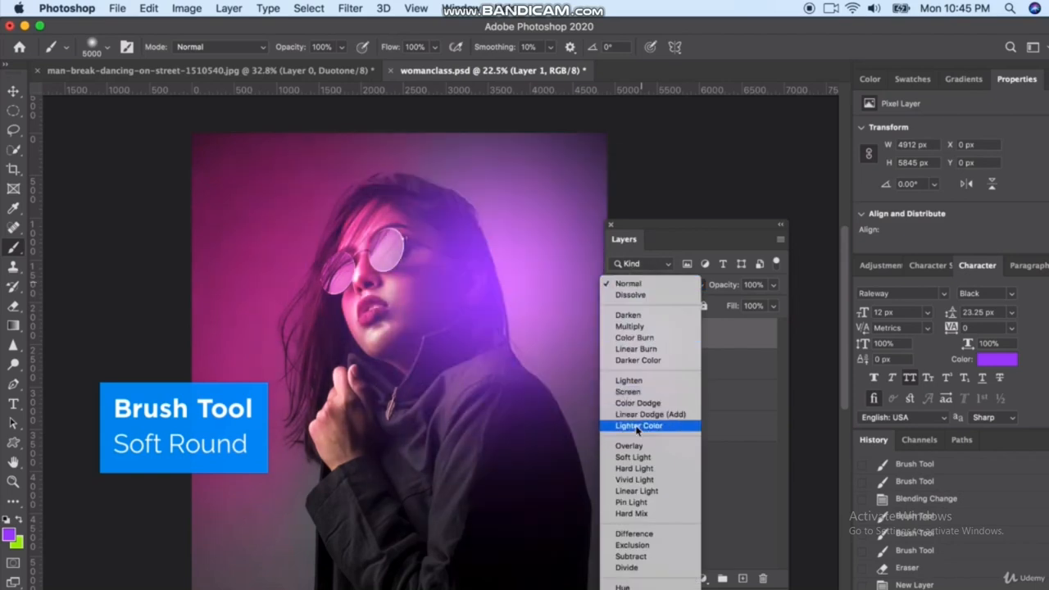
{"action": "left_click", "coordinate": [629, 446]}
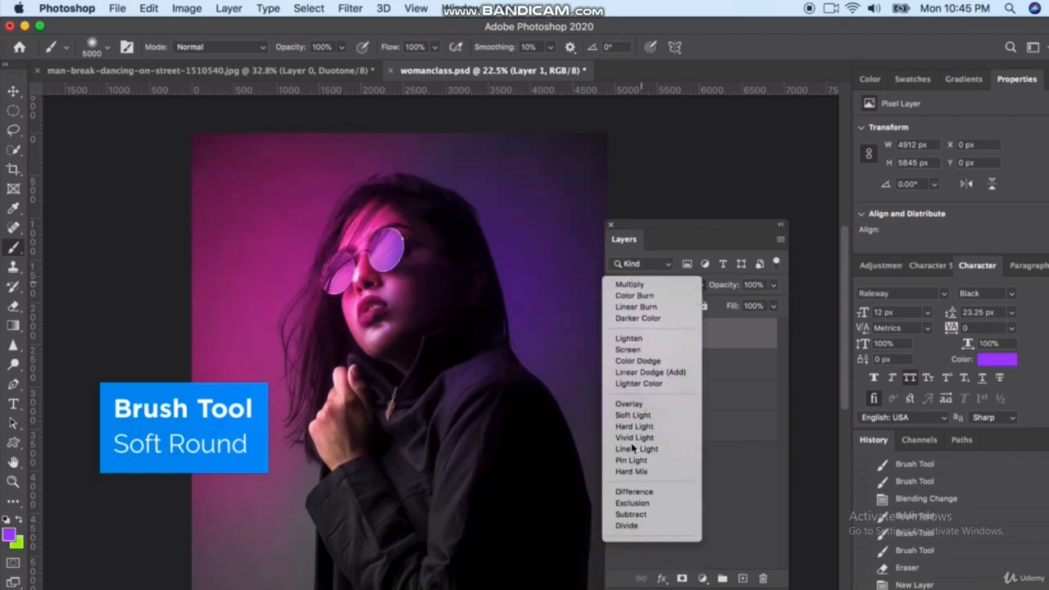
Reduce the brush size to 2480 px and paint more purple over the woman's neck, cheek and hair.
{"action": "left_click", "coordinate": [107, 48]}
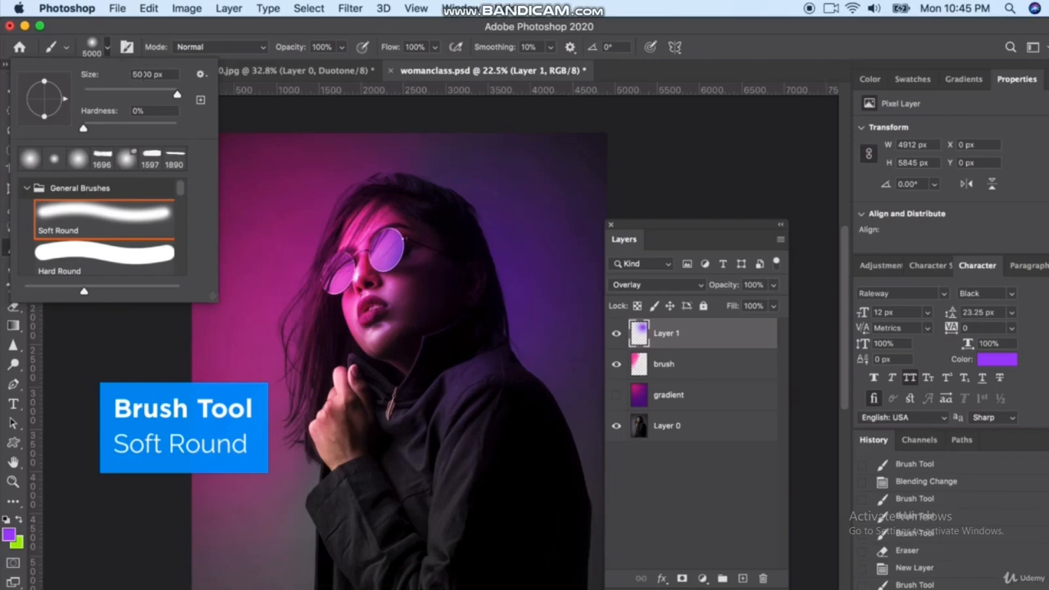
{"action": "left_click", "coordinate": [175, 97]}
{"action": "left_click", "coordinate": [443, 336]}
{"action": "mouse_move", "coordinate": [470, 259]}
{"action": "left_mouse_down"}
{"action": "mouse_move", "coordinate": [445, 145]}
{"action": "mouse_move", "coordinate": [456, 176]}
{"action": "left_mouse_up"}
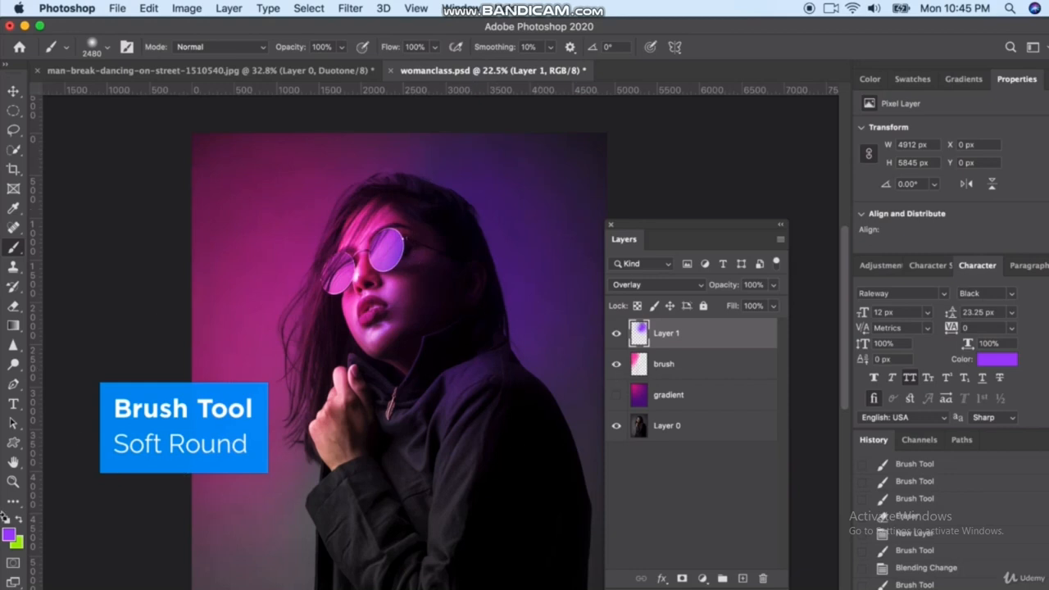
Set the foreground color to bright blue and dab it on the portrait's upper-right corner, undoing the first stroke made lower down.
{"action": "left_click", "coordinate": [9, 535]}
{"action": "left_click", "coordinate": [856, 341]}
{"action": "left_click", "coordinate": [816, 273]}
{"action": "left_click", "coordinate": [969, 262]}
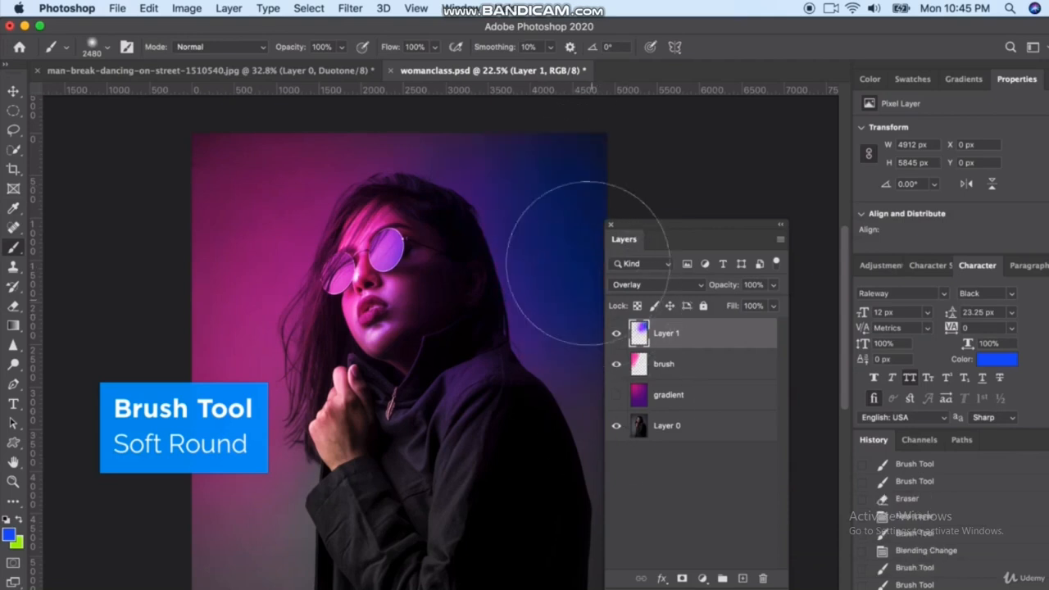
{"action": "key", "text": "super+z"}
{"action": "left_click", "coordinate": [592, 159]}
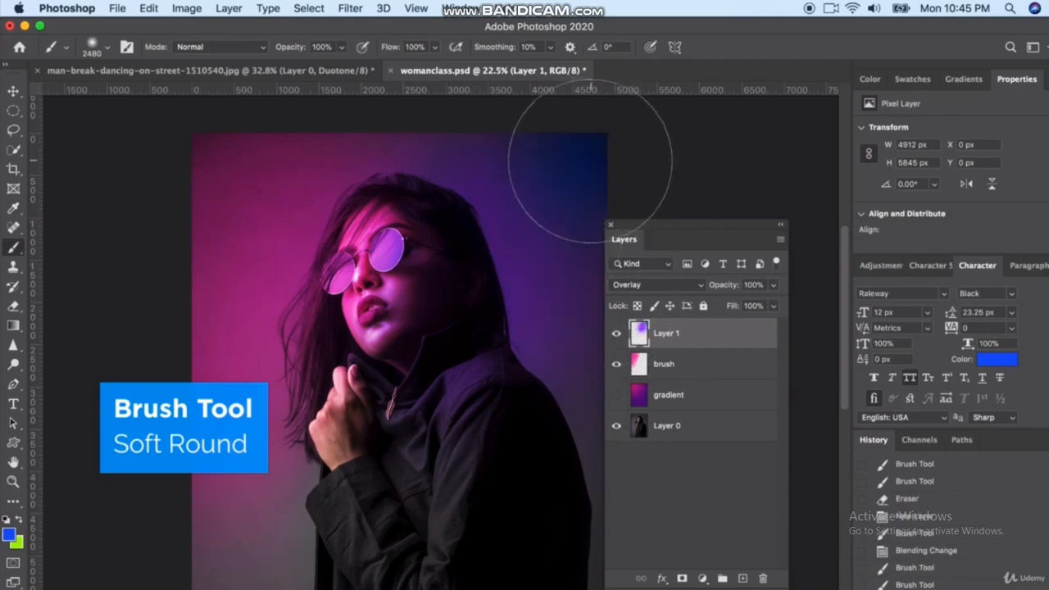
Try a blue dab behind the woman's neck and shoulder, and undo that stroke.
{"action": "scroll", "coordinate": [474, 453], "scroll_direction": "down", "scroll_amount": 3}
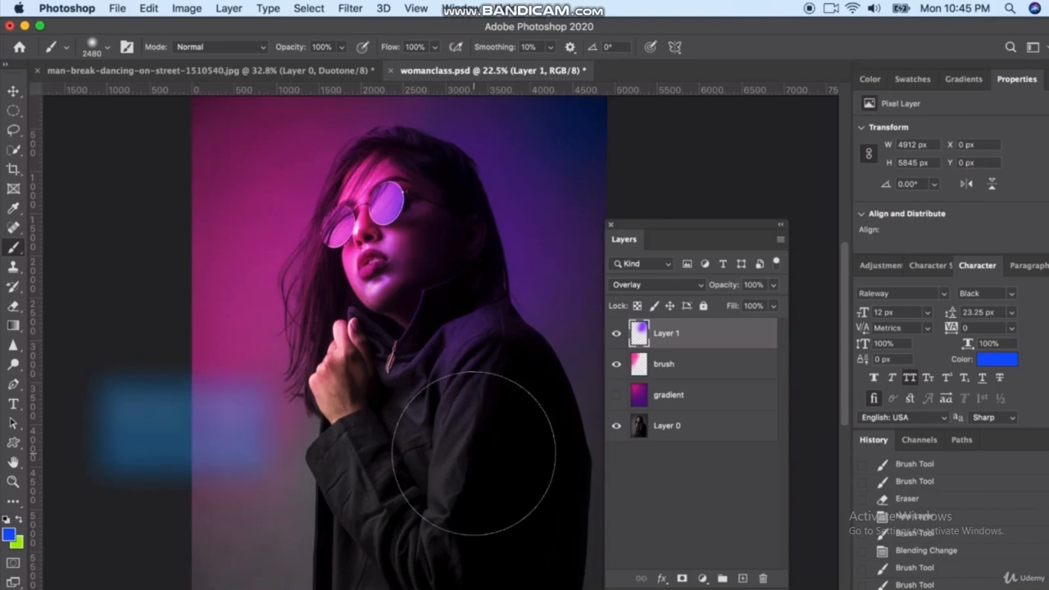
{"action": "left_click", "coordinate": [518, 283]}
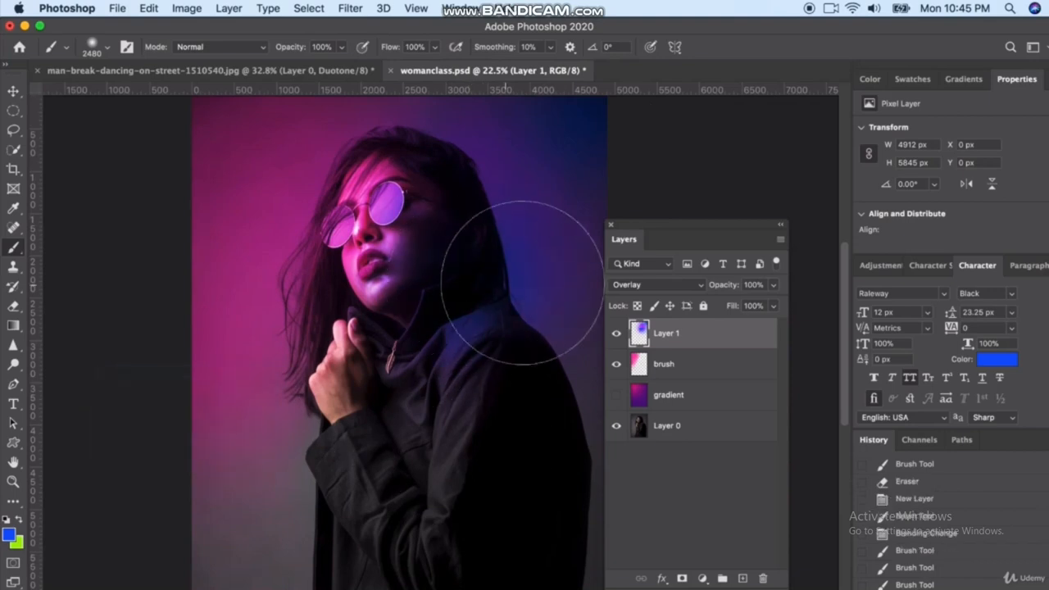
{"action": "key", "text": "super+z"}
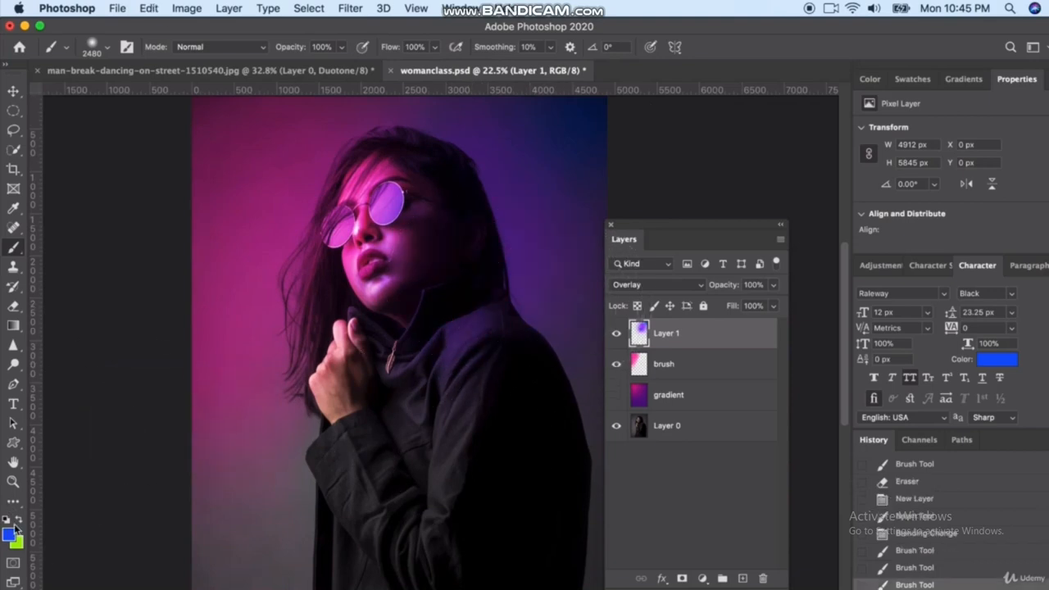
Set the foreground color to the orange f88f12 and return to the Brush tool.
{"action": "left_click", "coordinate": [10, 535]}
{"action": "left_click", "coordinate": [853, 286]}
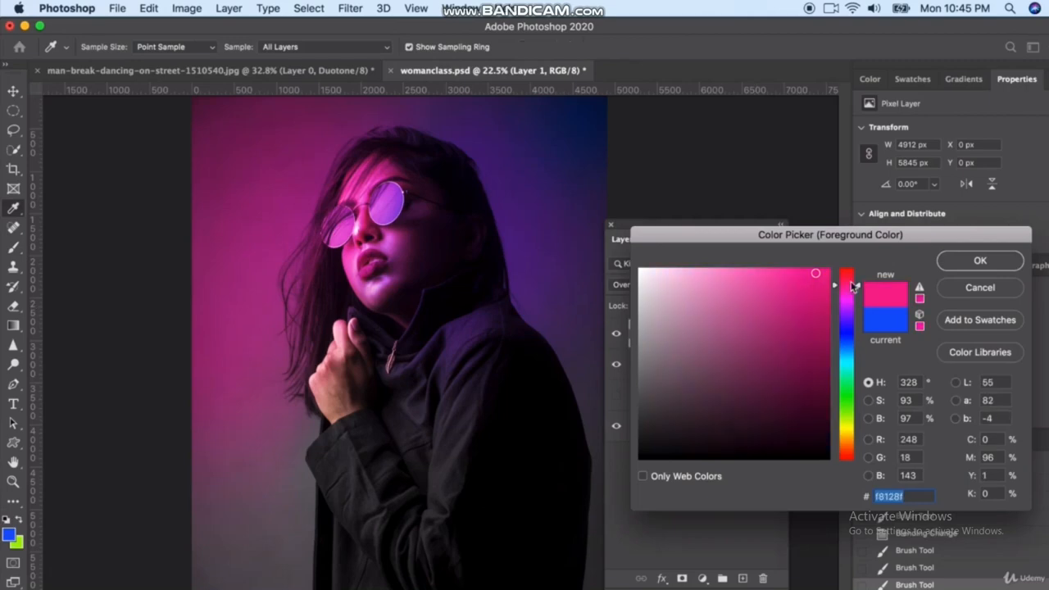
{"action": "left_click_drag", "start_coordinate": [847, 464], "coordinate": [847, 445]}
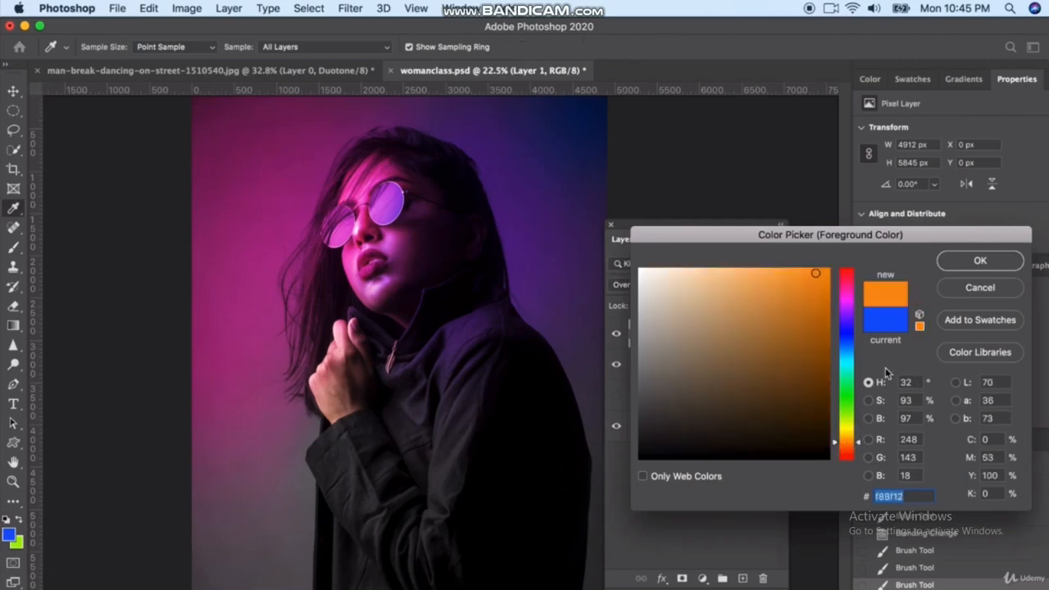
{"action": "left_click", "coordinate": [980, 261]}
{"action": "key", "text": "b"}
Try orange strokes over the portrait's left background on the purple layer, and undo each one.
{"action": "mouse_move", "coordinate": [241, 374]}
{"action": "left_mouse_down"}
{"action": "mouse_move", "coordinate": [202, 464]}
{"action": "mouse_move", "coordinate": [188, 386]}
{"action": "mouse_move", "coordinate": [233, 369]}
{"action": "left_mouse_up"}
{"action": "key", "text": "super+z"}
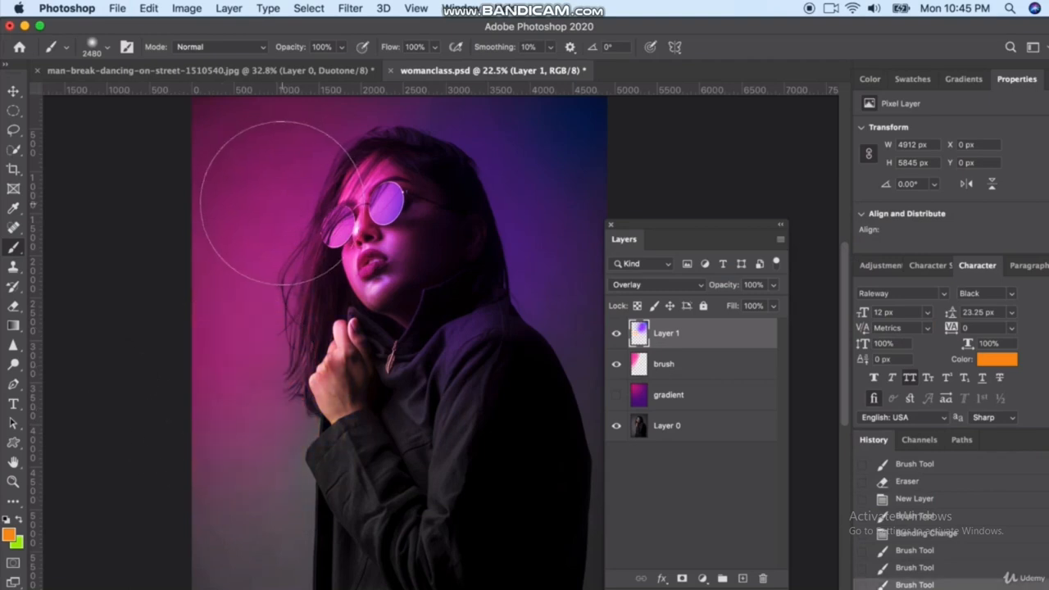
{"action": "left_click_drag", "start_coordinate": [253, 176], "coordinate": [199, 187]}
{"action": "key", "text": "super+z"}
Add another new layer on top and lower its opacity to 38%.
{"action": "left_click", "coordinate": [743, 579]}
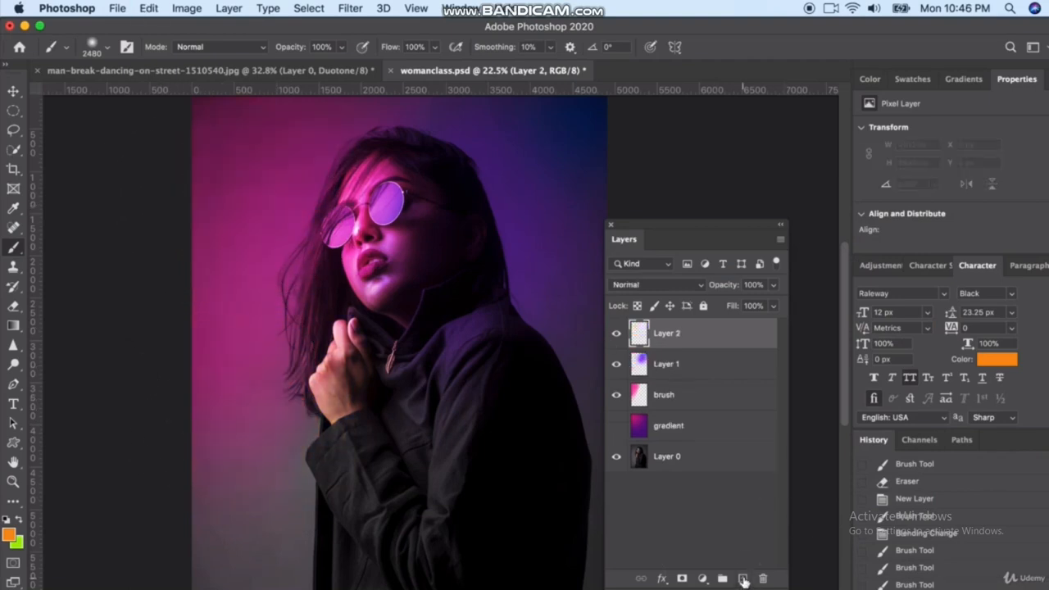
{"action": "left_click", "coordinate": [777, 290]}
{"action": "left_click_drag", "start_coordinate": [753, 308], "coordinate": [736, 307]}
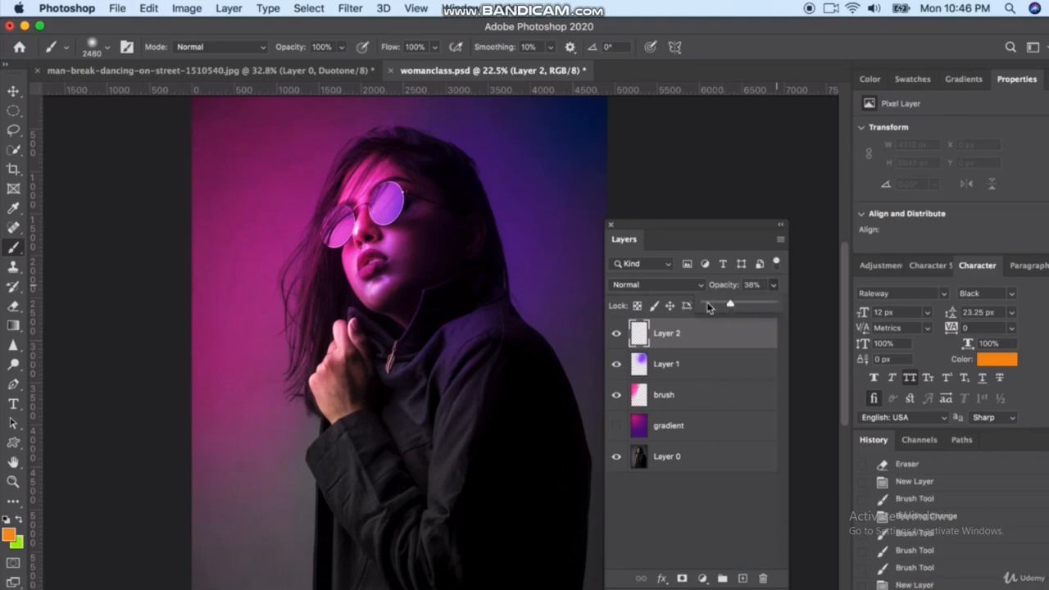
Paint an orange glow in front of the woman's forehead, redoing the first dab, set its layer to Overlay, and toggle the layer's visibility.
{"action": "left_click", "coordinate": [318, 224]}
{"action": "key", "text": "super+z"}
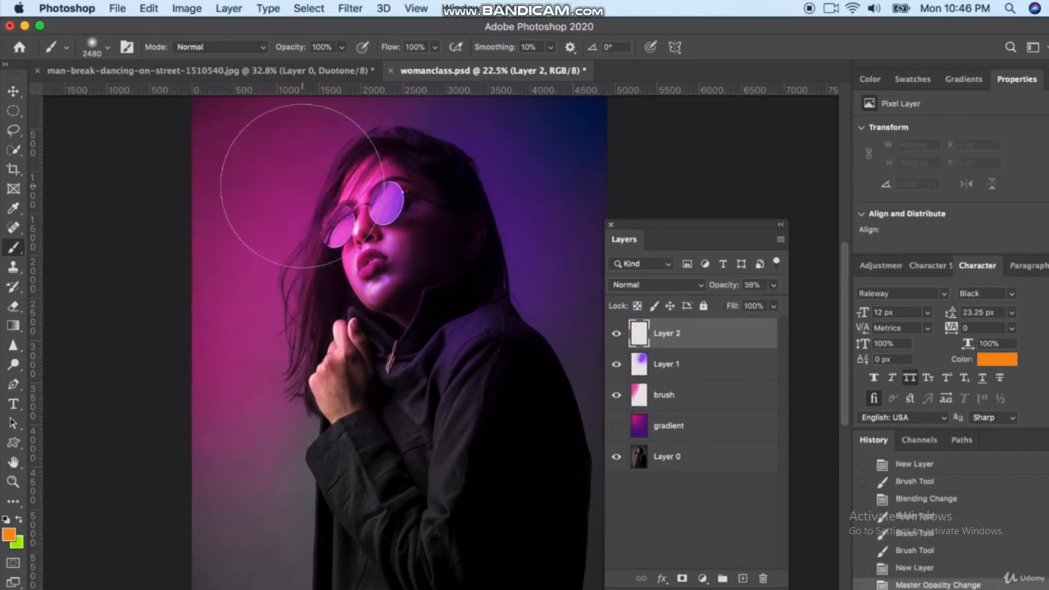
{"action": "left_click", "coordinate": [301, 185]}
{"action": "left_click", "coordinate": [653, 285]}
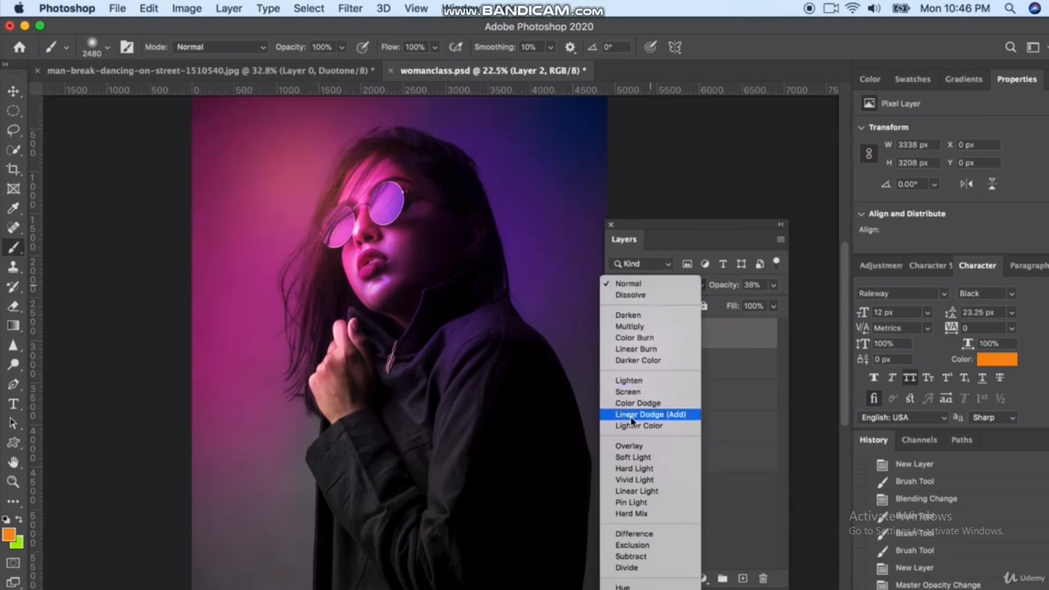
{"action": "left_click", "coordinate": [628, 446]}
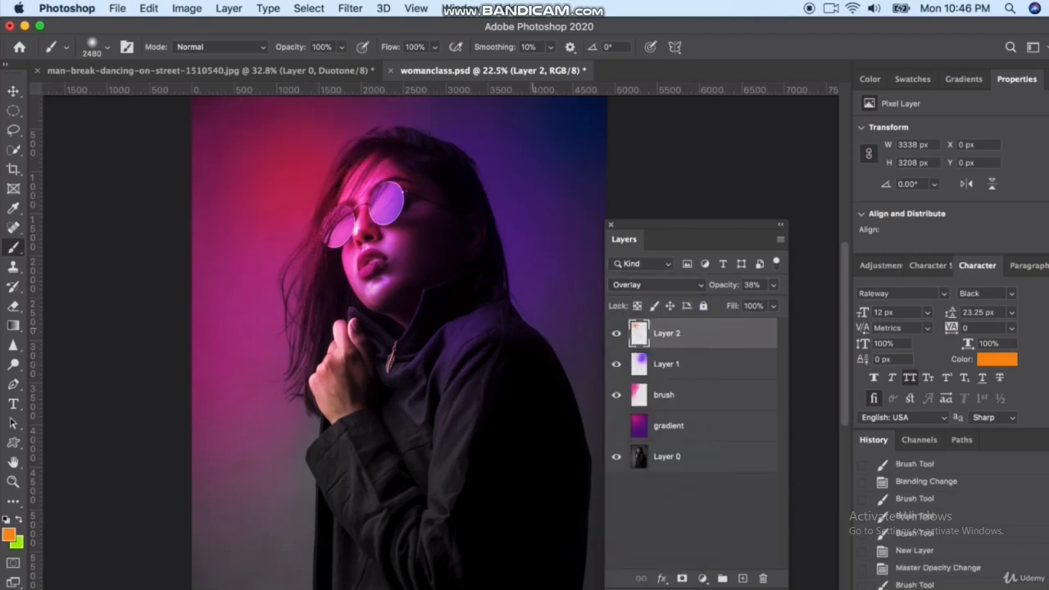
{"action": "left_click", "coordinate": [611, 333]}
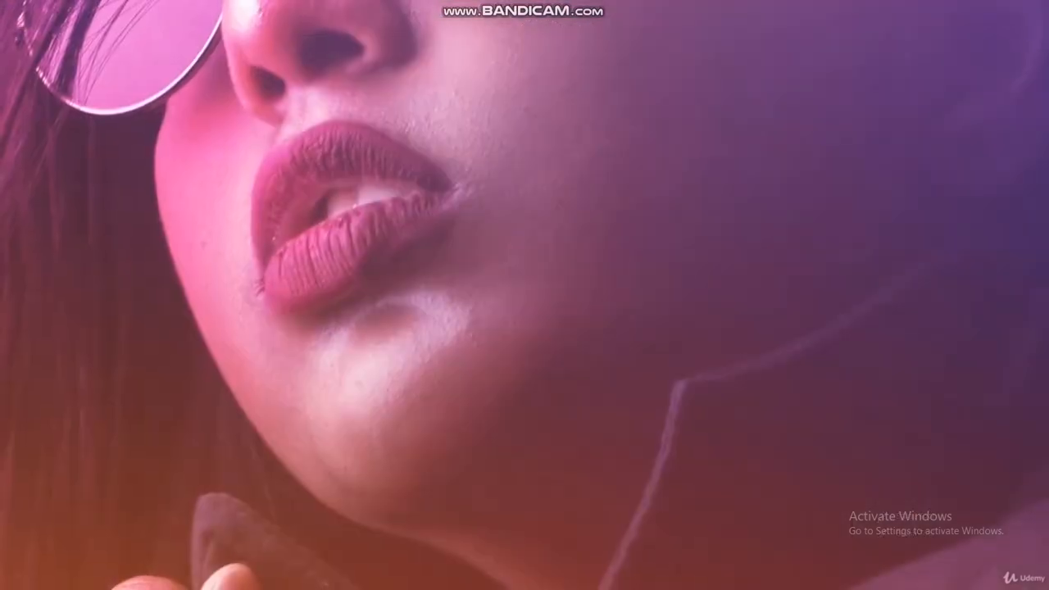